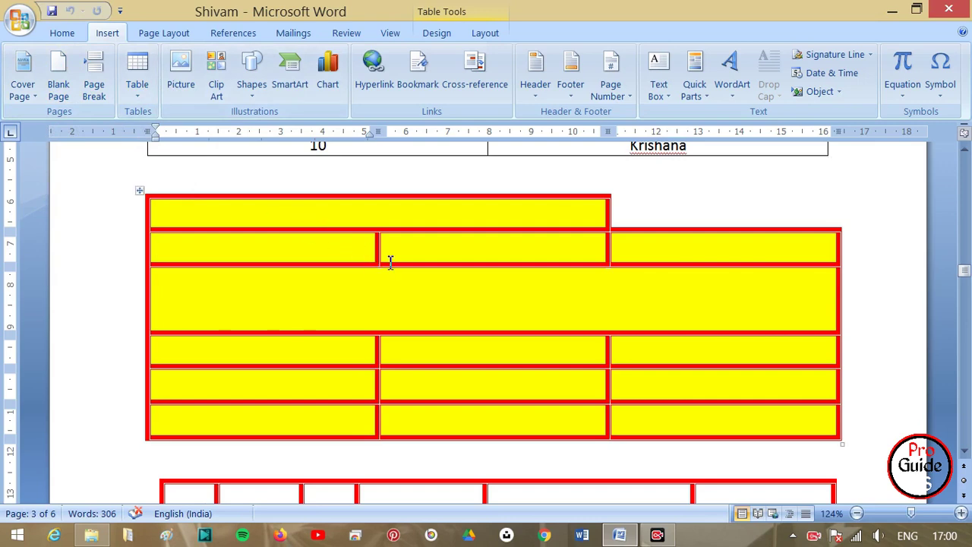
Step: Switch between the Table Tools Design and Layout tabs, ending on Layout's row, merge and cell-size tools
click(446, 37)
click(480, 35)
click(445, 35)
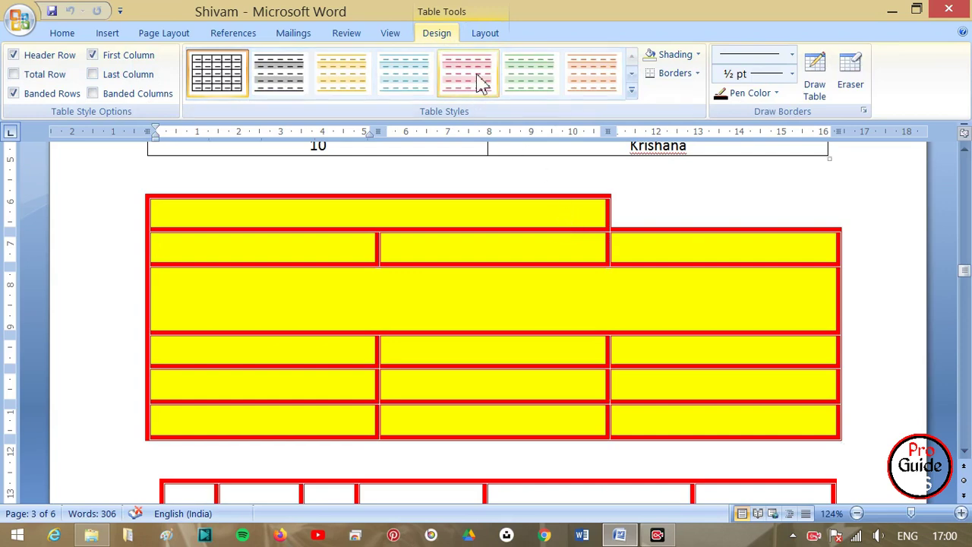
click(480, 37)
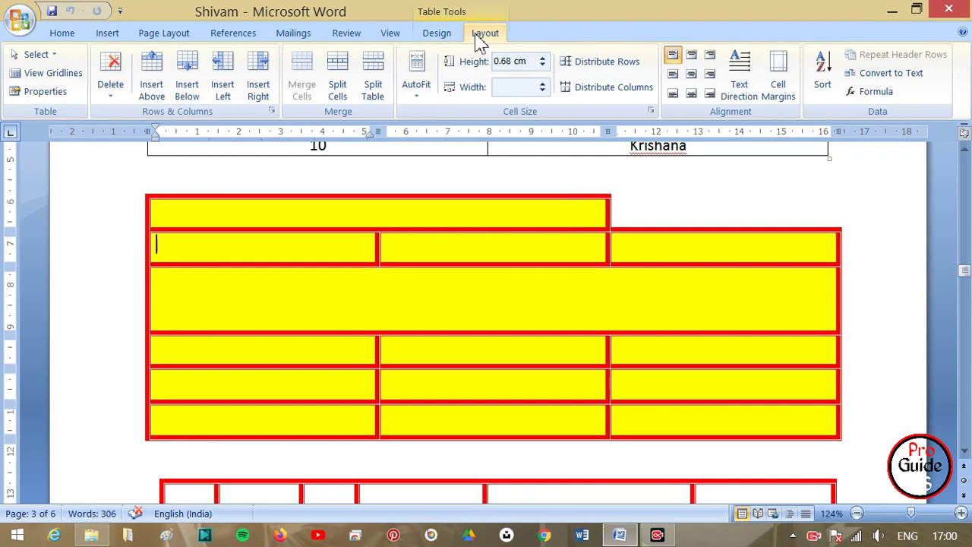
click(445, 35)
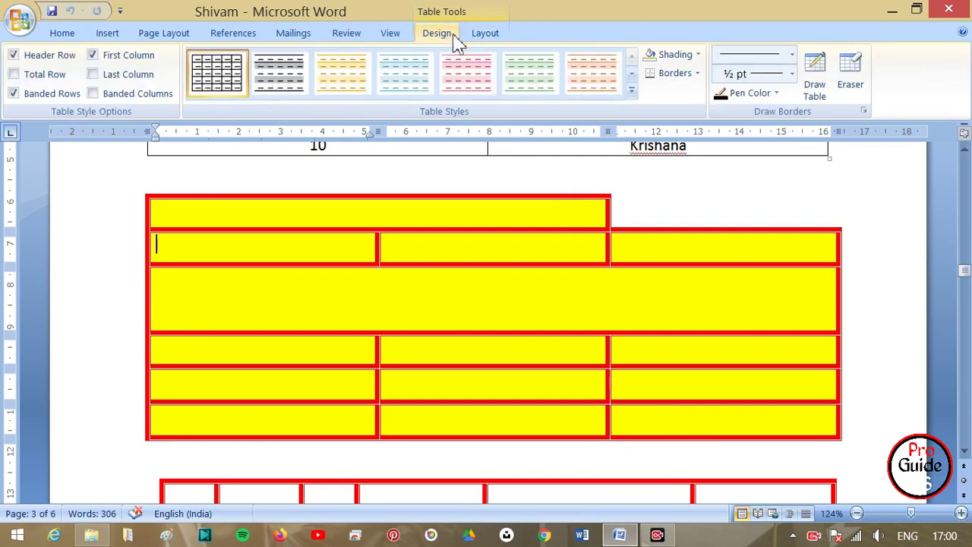
click(475, 37)
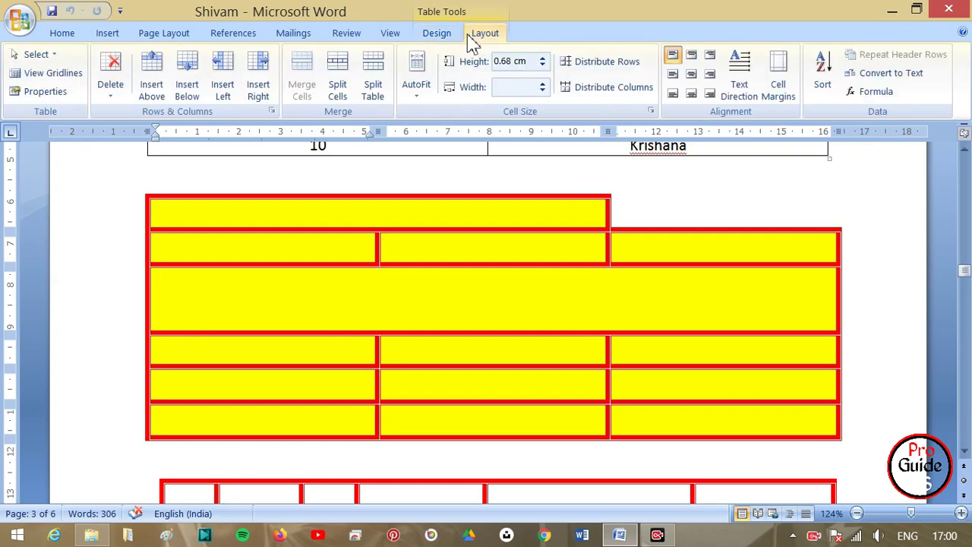
click(451, 38)
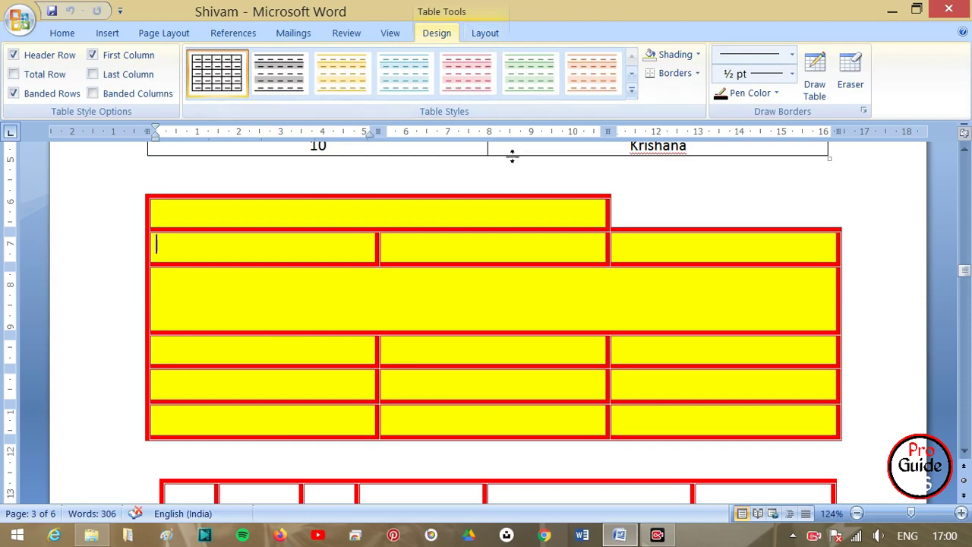
click(475, 37)
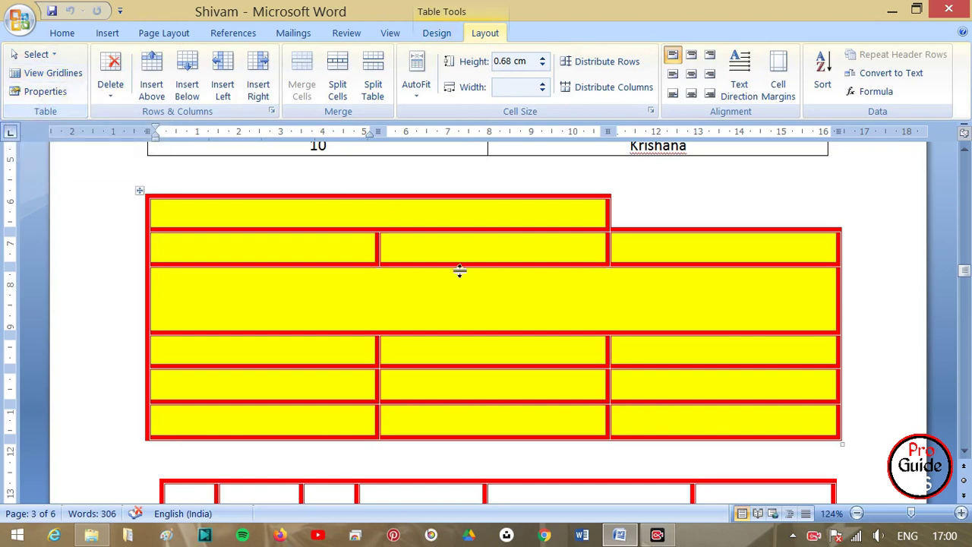
scroll(462, 281, down, 3)
scroll(460, 280, down, 3)
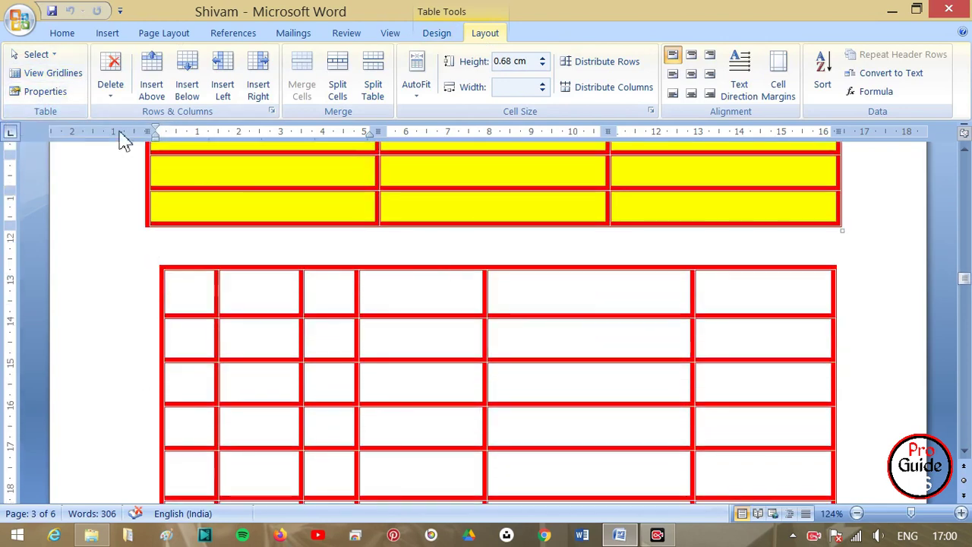
scroll(449, 341, up, 7)
scroll(449, 334, up, 2)
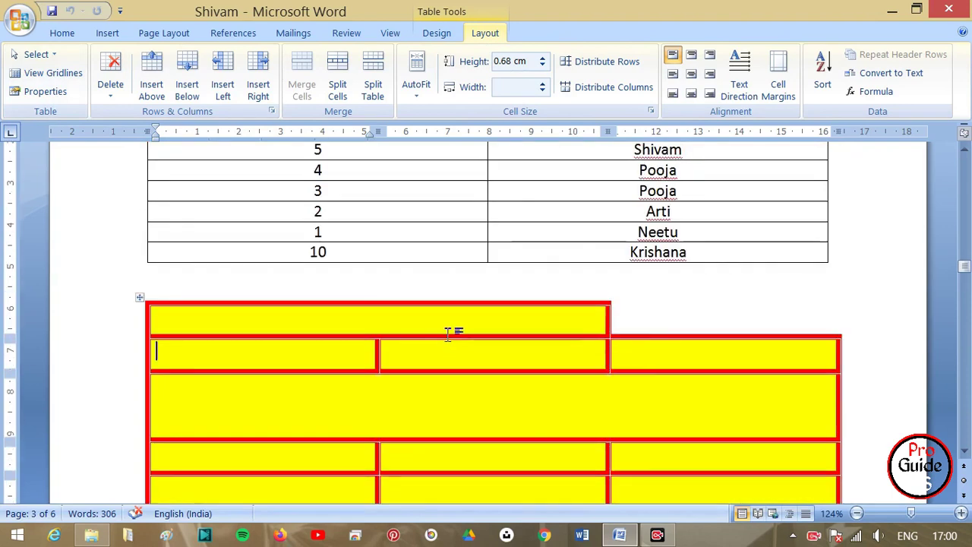
scroll(449, 332, up, 6)
click(330, 292)
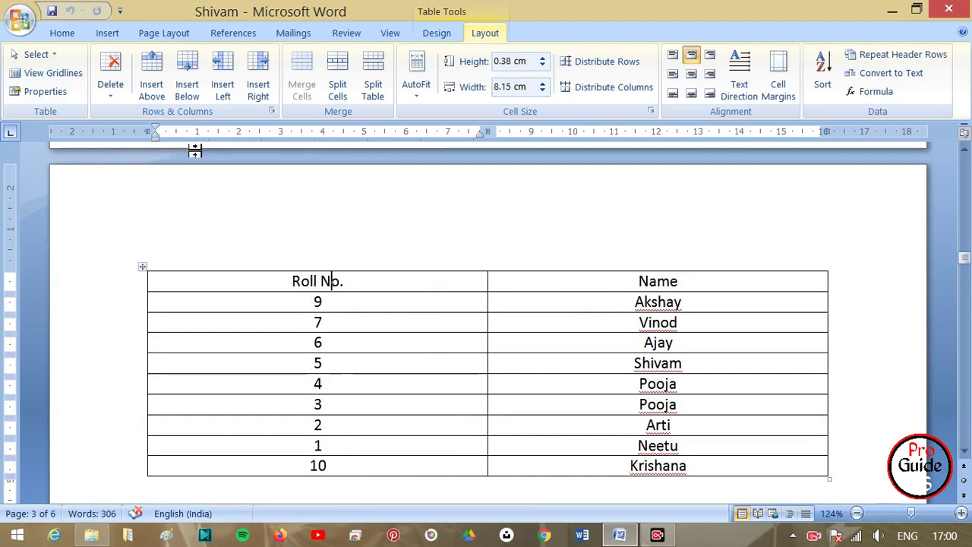
click(35, 55)
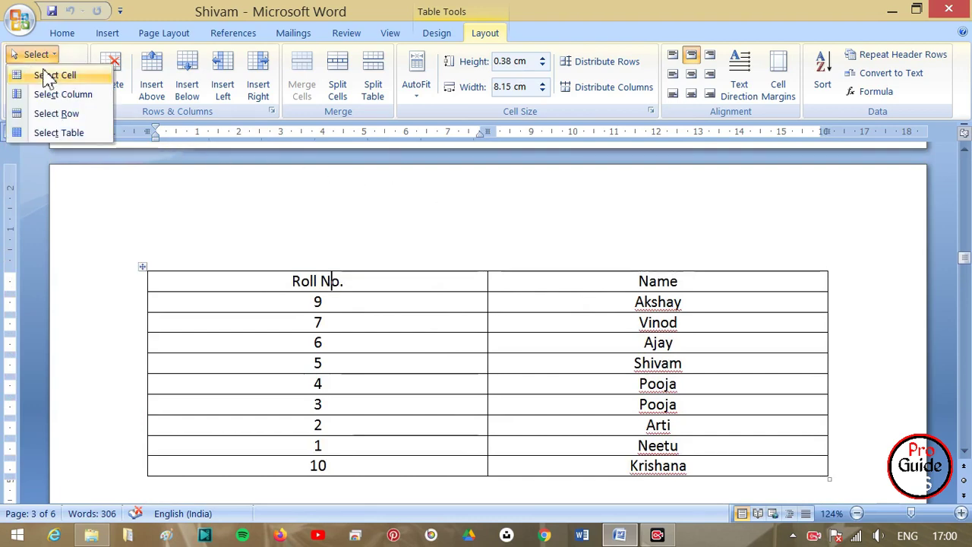
click(47, 76)
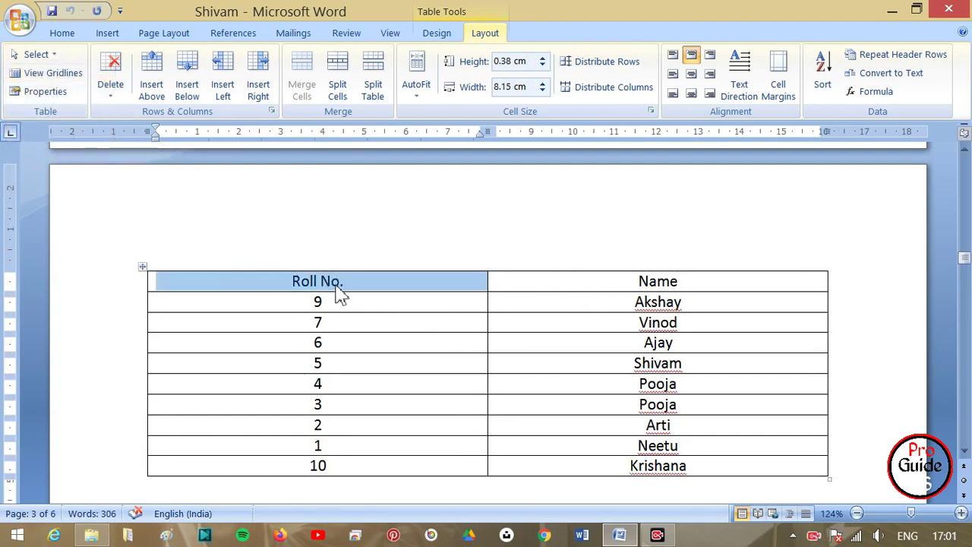
click(20, 60)
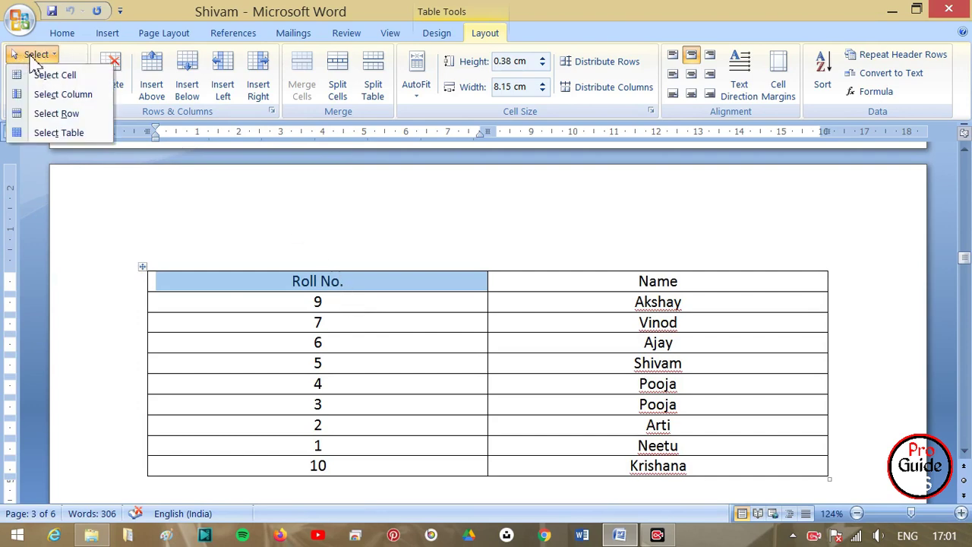
click(61, 94)
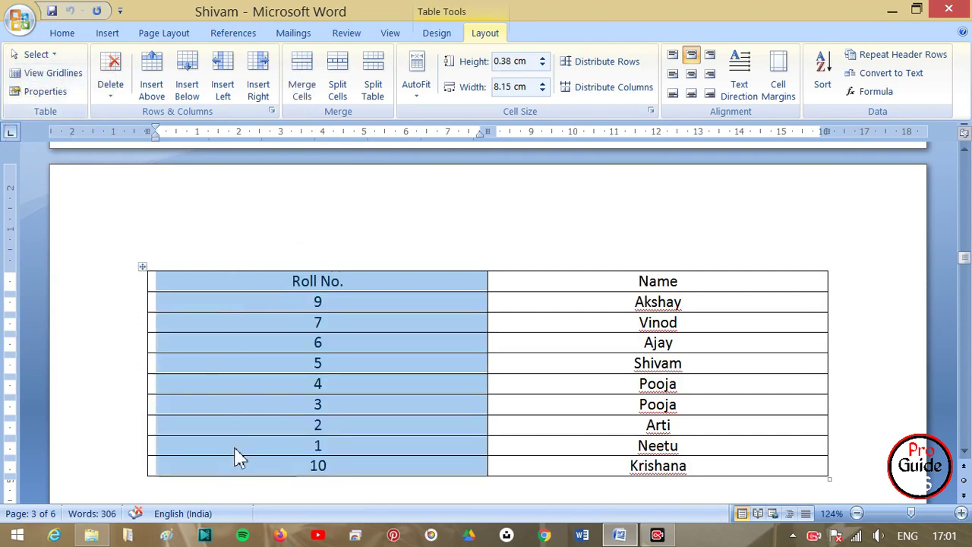
click(35, 54)
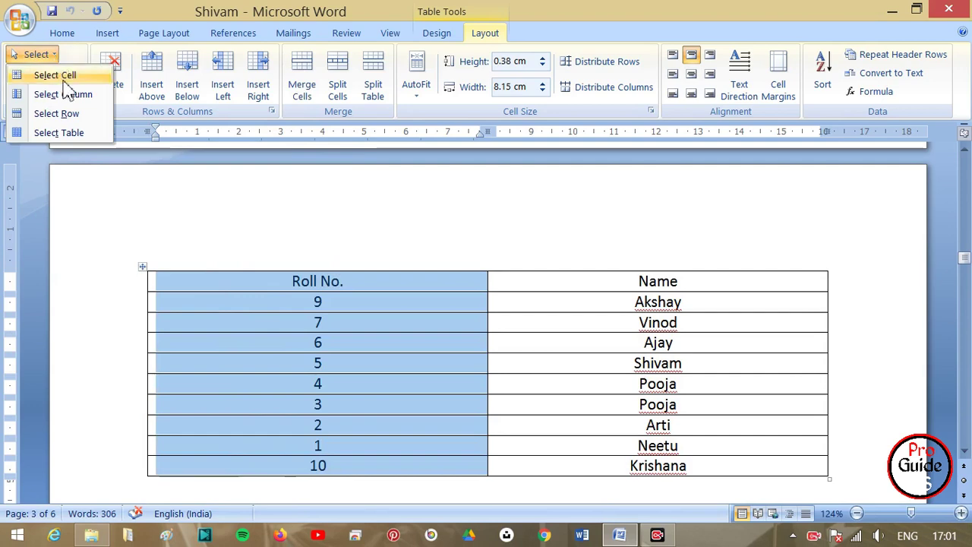
click(75, 114)
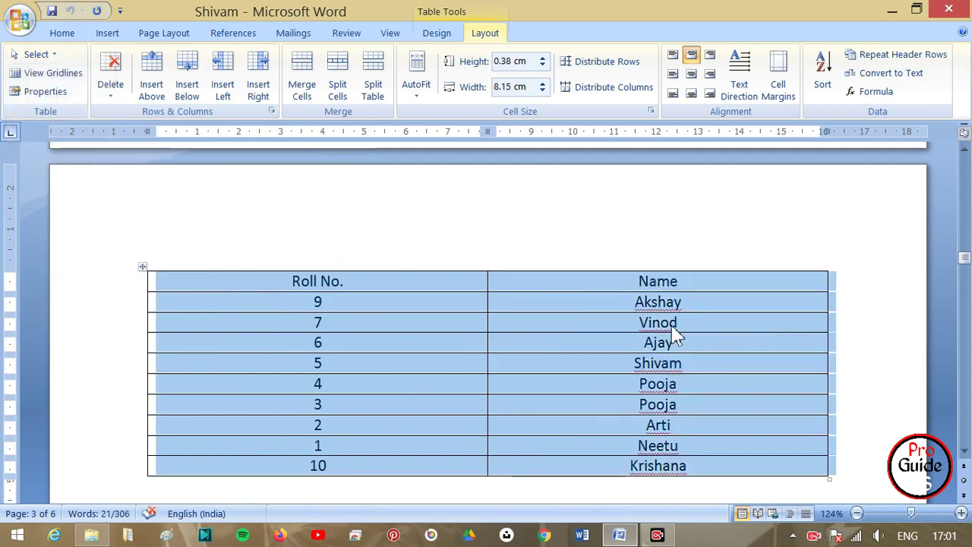
click(344, 302)
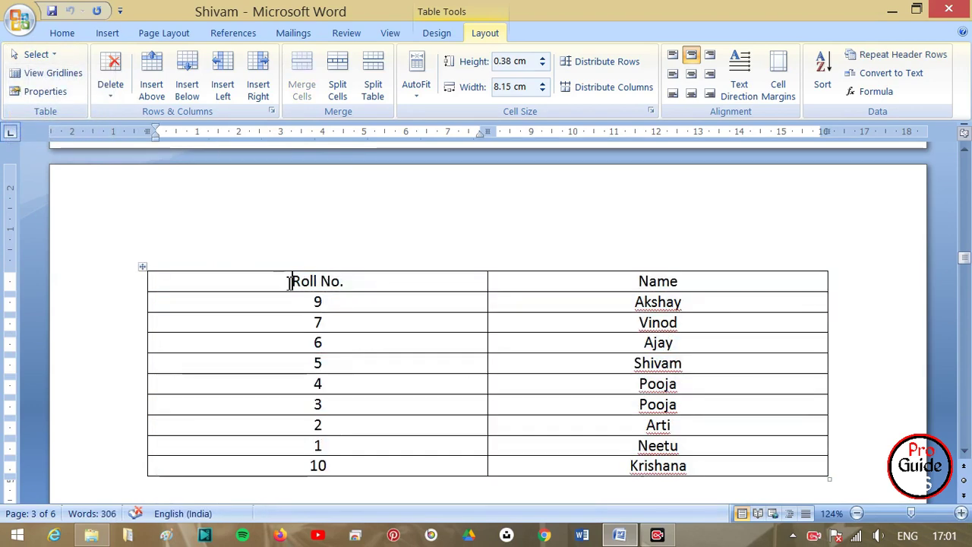
click(706, 323)
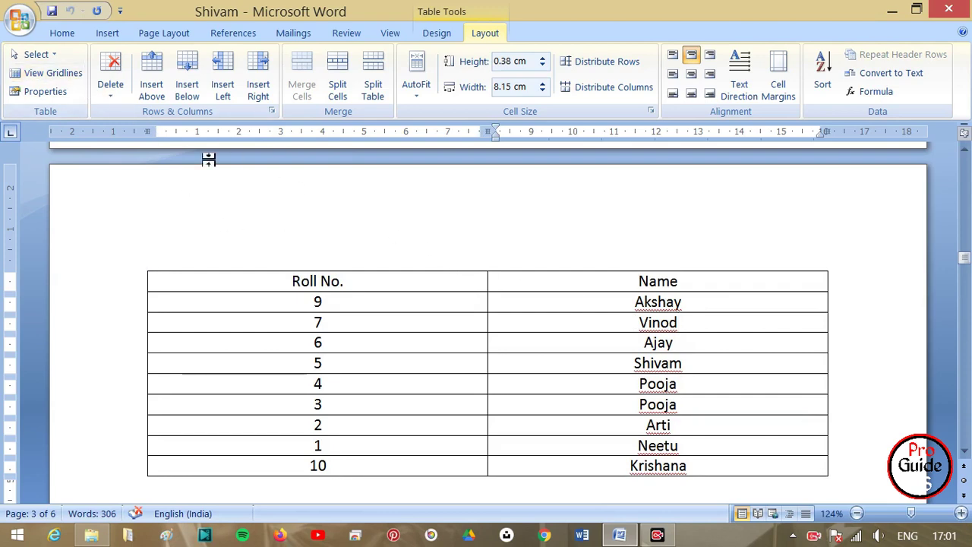
click(35, 54)
click(72, 134)
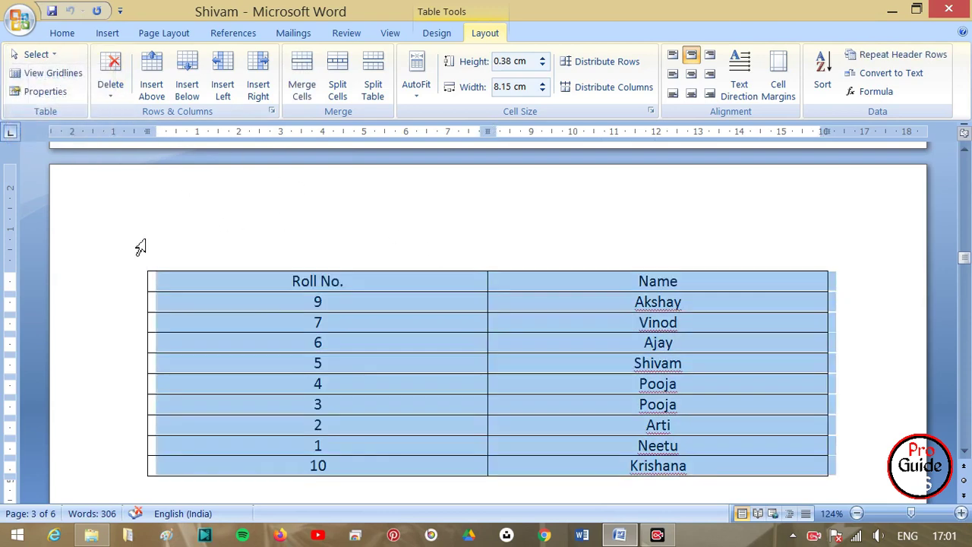
click(264, 332)
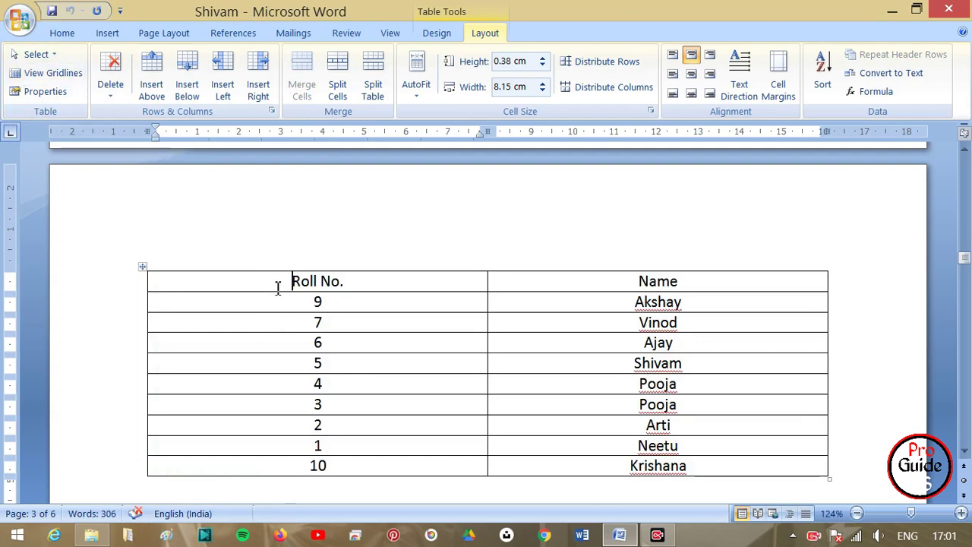
mouse_move(278, 288)
mouse_down()
mouse_move(485, 286)
mouse_move(436, 384)
mouse_up()
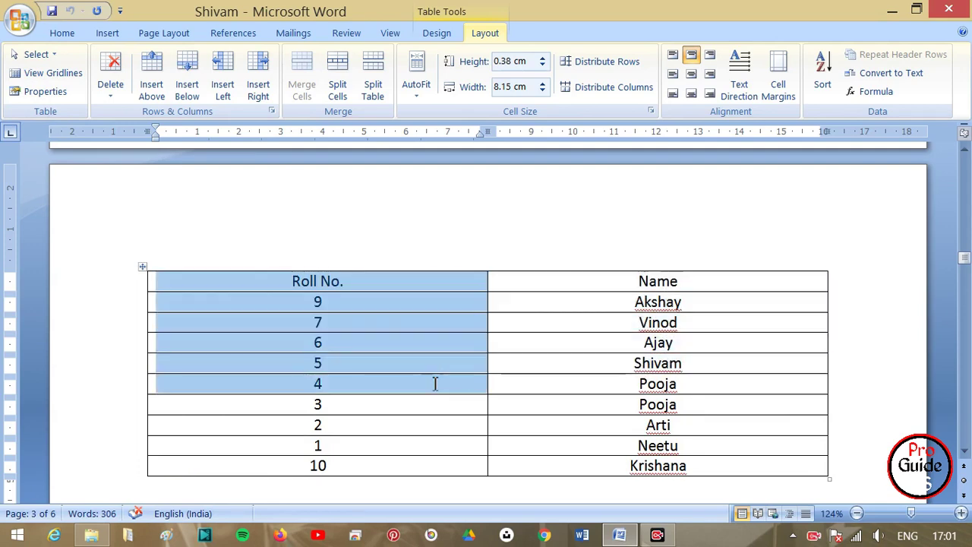
mouse_move(435, 384)
mouse_down()
mouse_move(686, 437)
mouse_move(418, 332)
mouse_move(425, 304)
mouse_up()
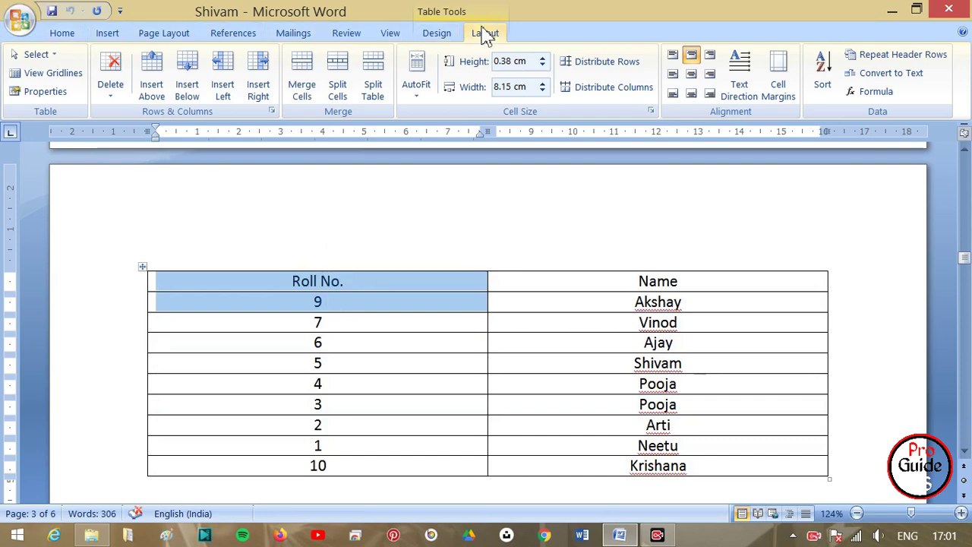
click(434, 382)
scroll(555, 347, down, 3)
Step: Scroll to the College table on page 4, select it and turn View Gridlines on
scroll(566, 350, down, 2)
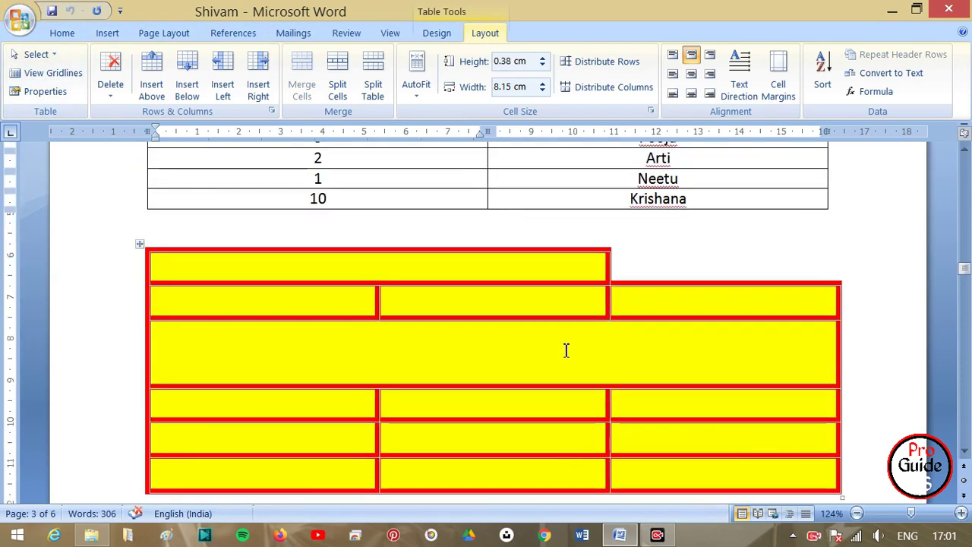
scroll(566, 350, down, 5)
scroll(566, 351, down, 1)
scroll(567, 345, down, 5)
scroll(372, 320, down, 3)
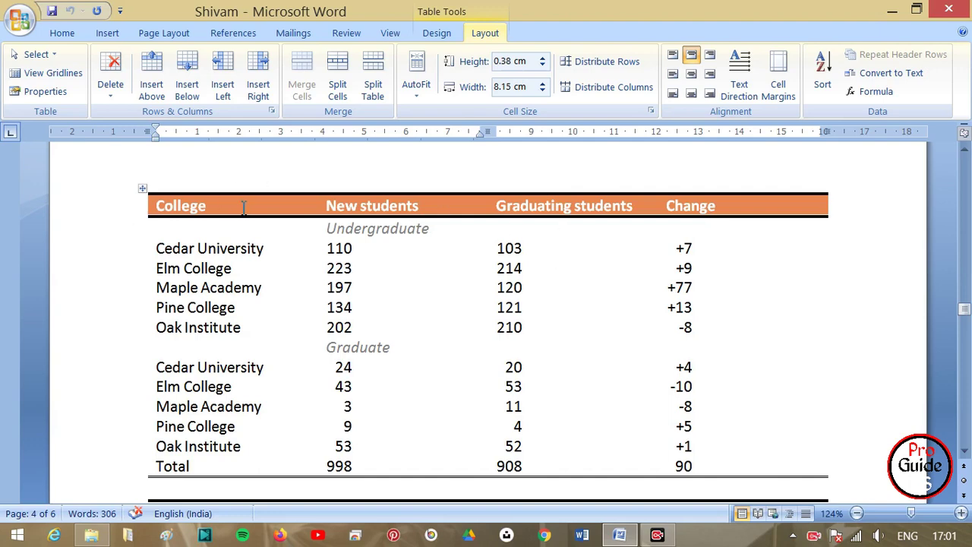
click(482, 372)
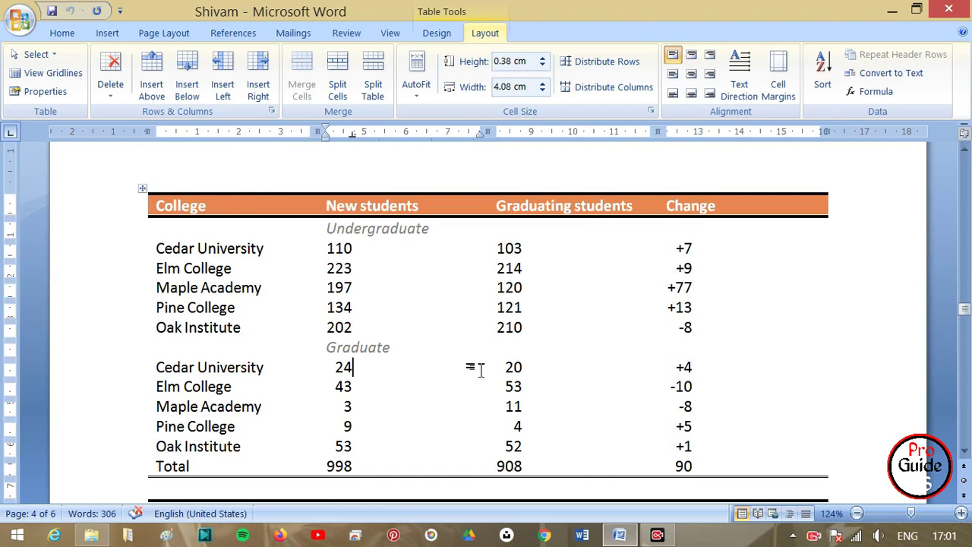
click(356, 273)
click(140, 186)
click(53, 79)
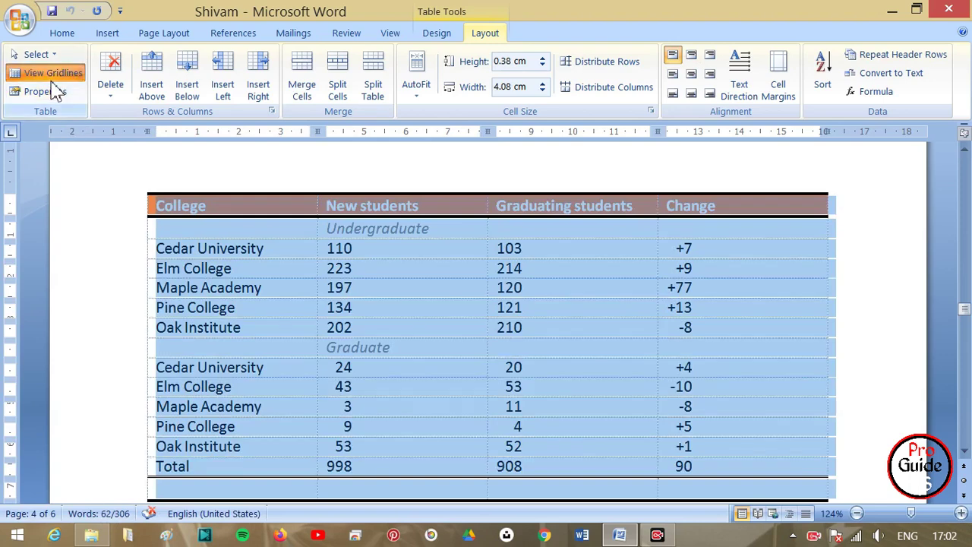
click(319, 397)
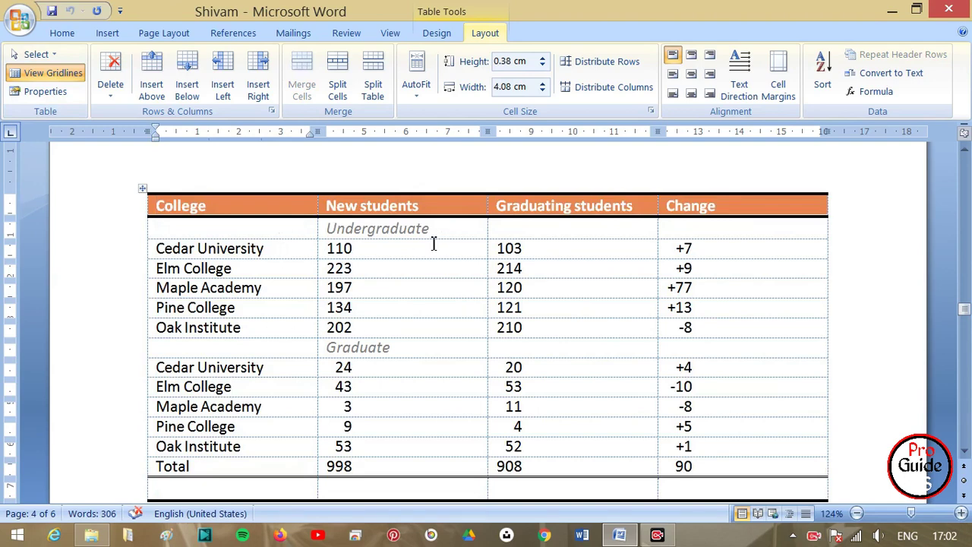
Step: With the cursor in the table's cells, turn View Gridlines off
click(399, 246)
click(543, 230)
scroll(519, 366, down, 1)
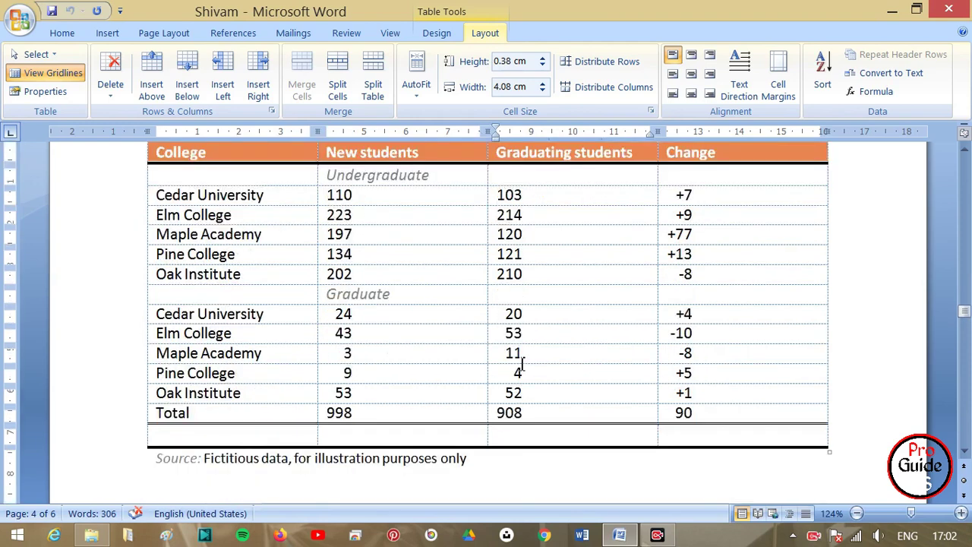
scroll(520, 363, down, 1)
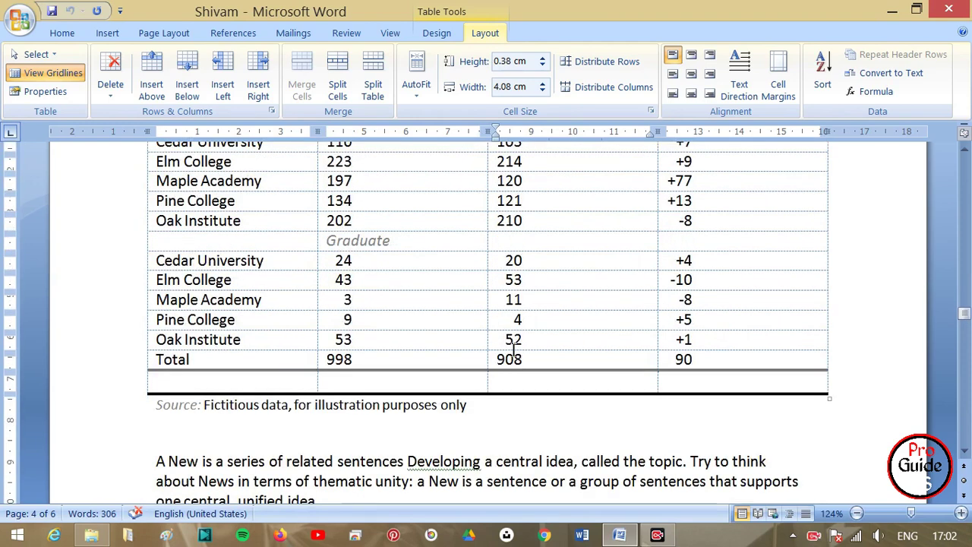
scroll(562, 310, up, 3)
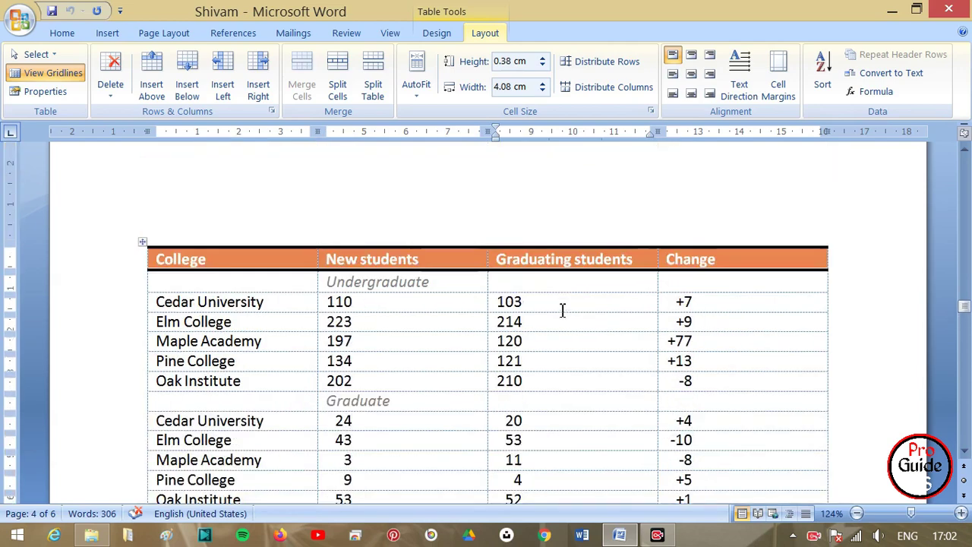
scroll(445, 238, down, 2)
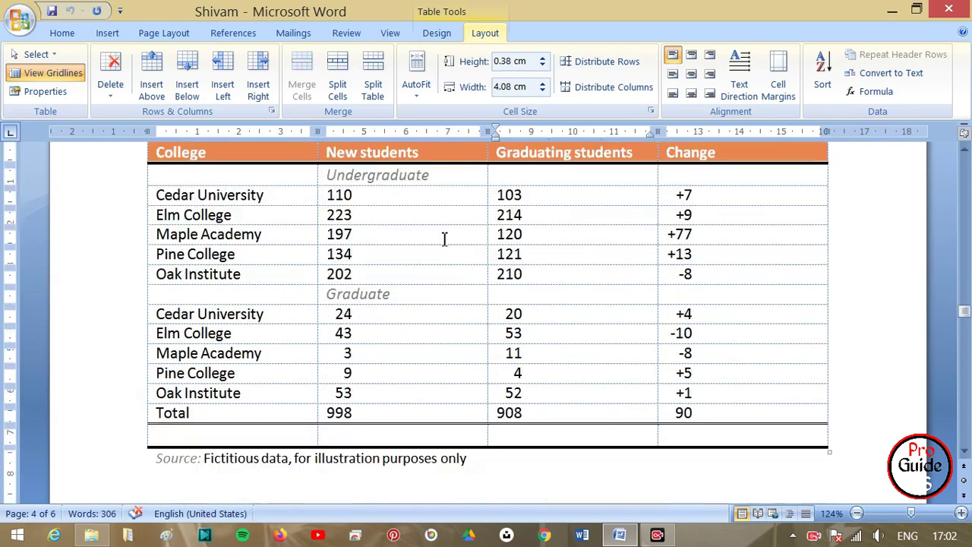
click(82, 73)
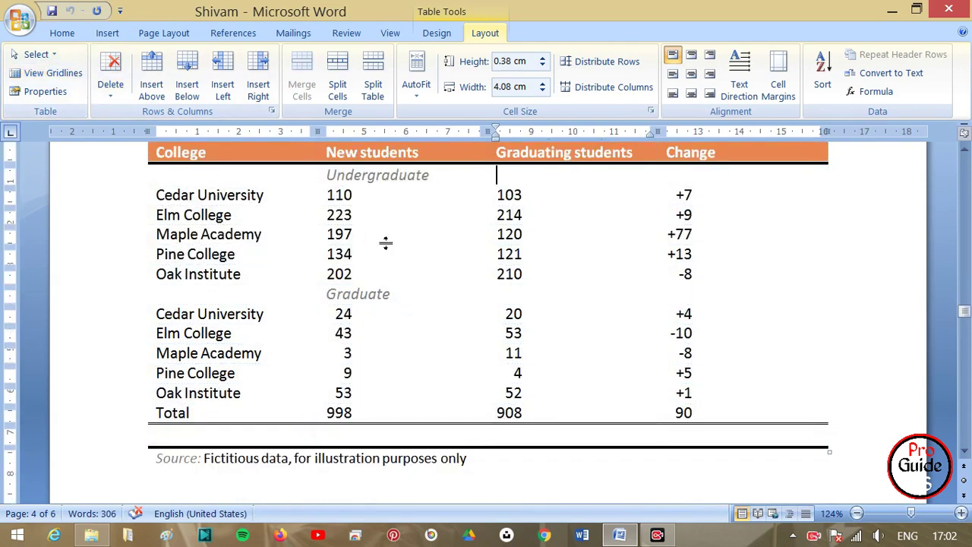
Step: Select the first column and header row, then toggle View Gridlines on and off again
scroll(386, 242, up, 1)
click(297, 200)
click(85, 243)
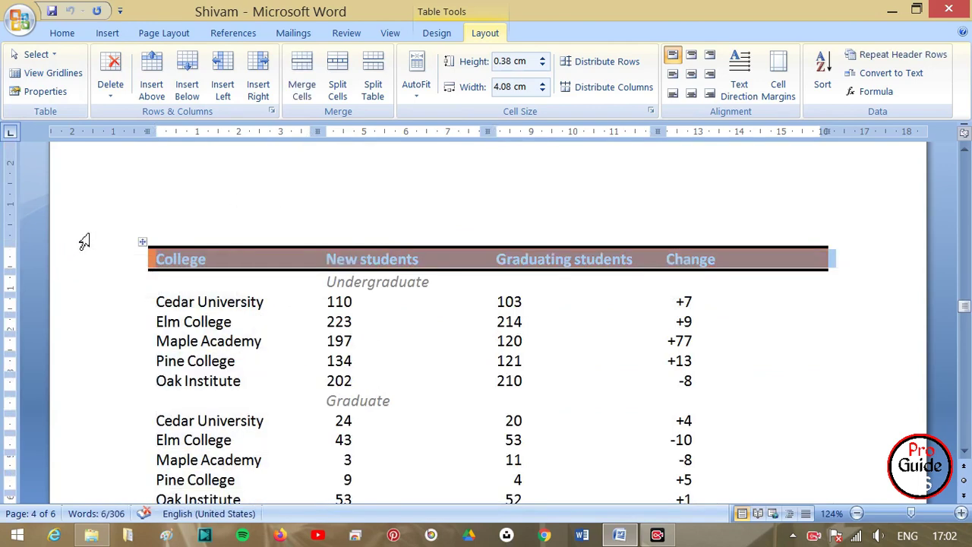
click(248, 287)
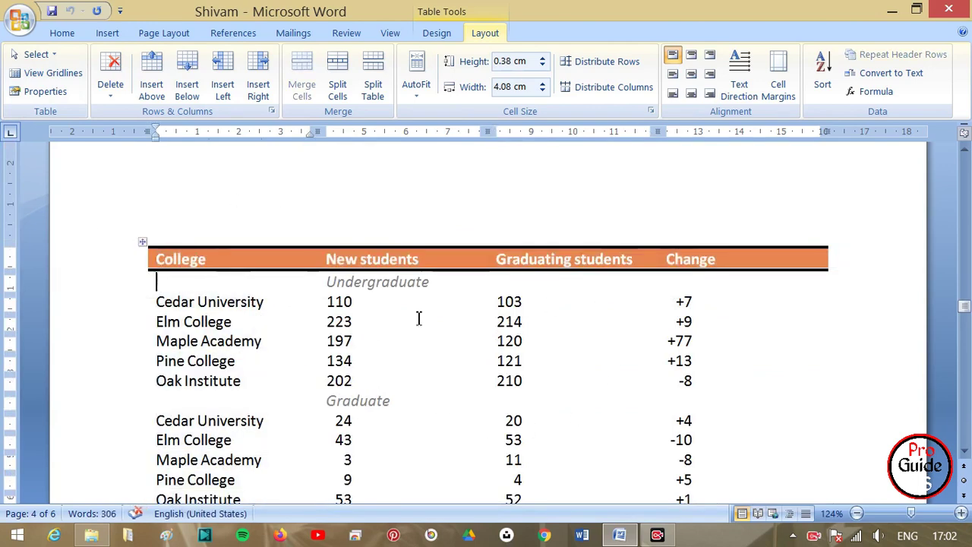
click(66, 76)
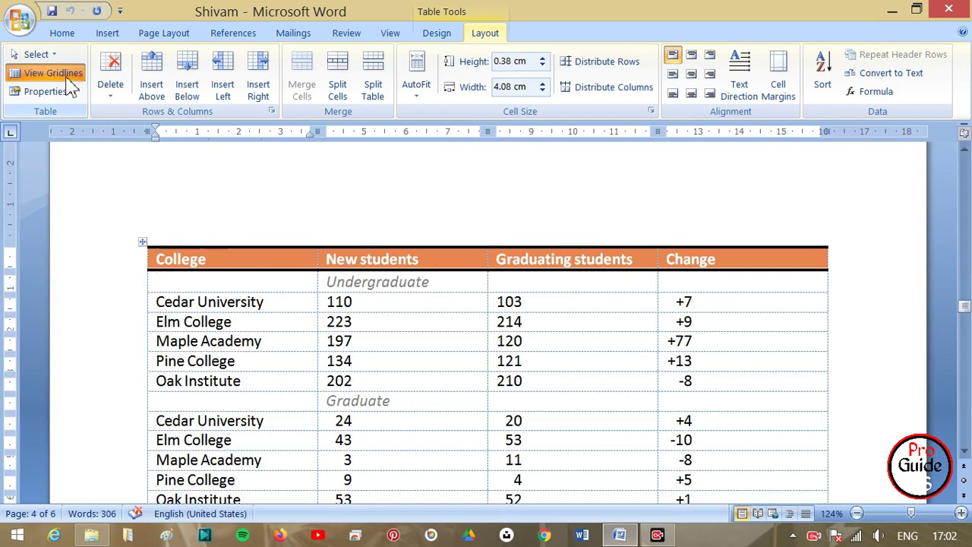
click(68, 79)
scroll(510, 391, down, 3)
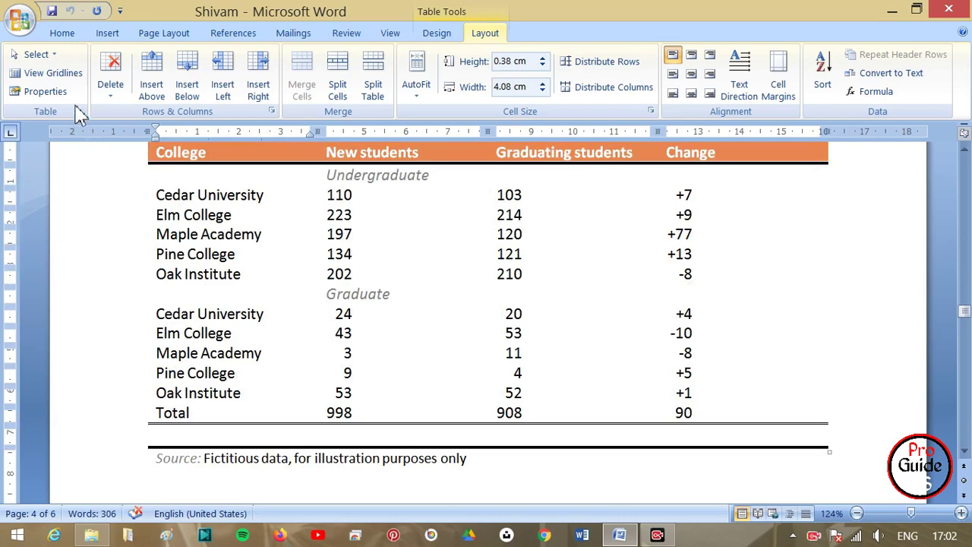
click(54, 92)
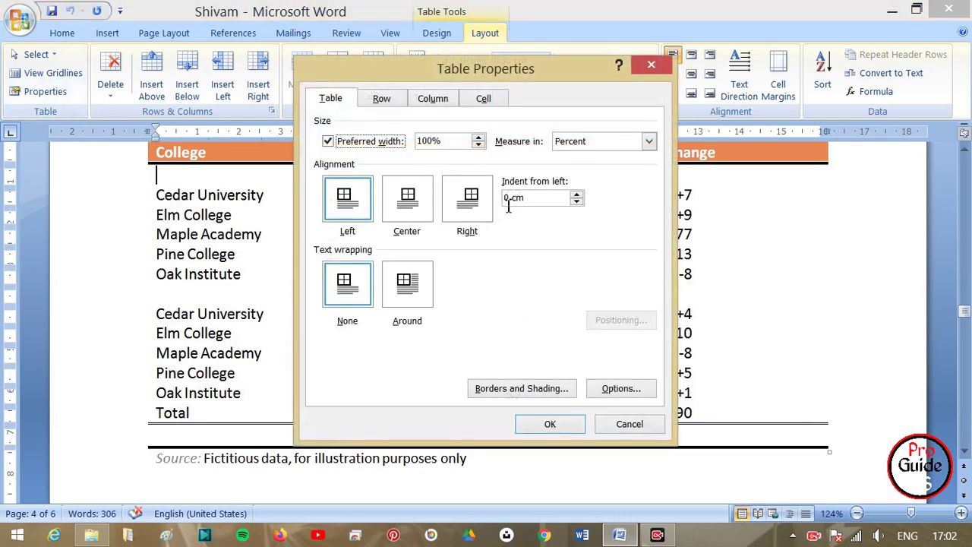
click(389, 97)
click(447, 101)
click(477, 101)
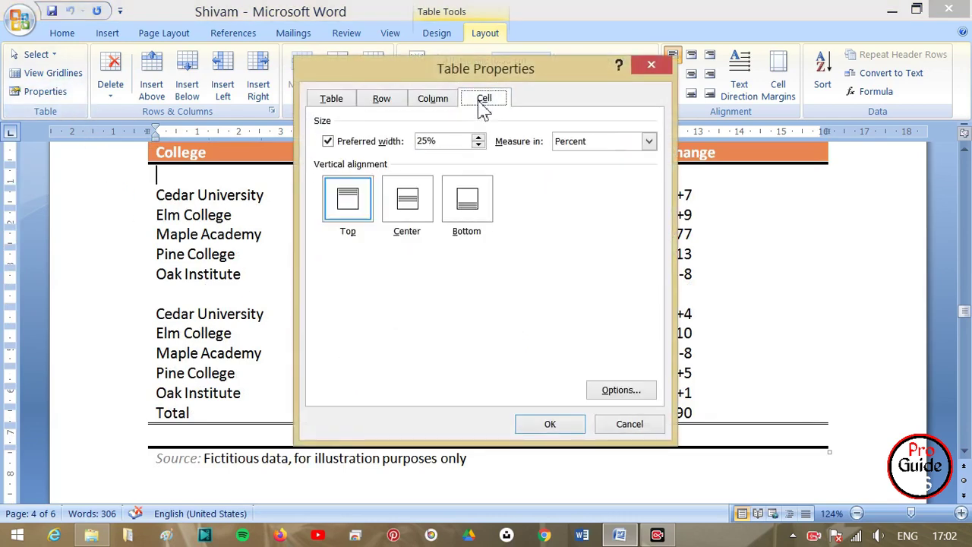
drag(400, 72, 187, 153)
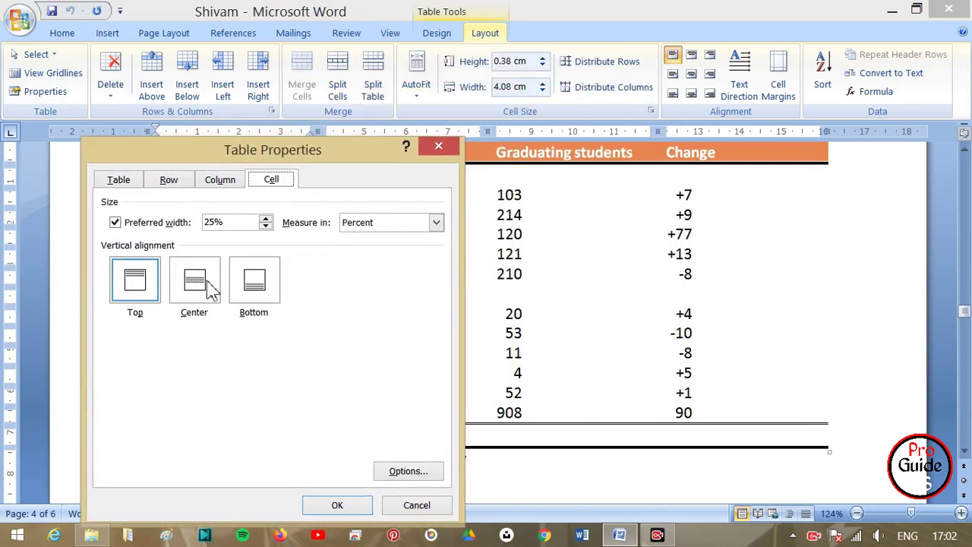
click(169, 181)
click(222, 181)
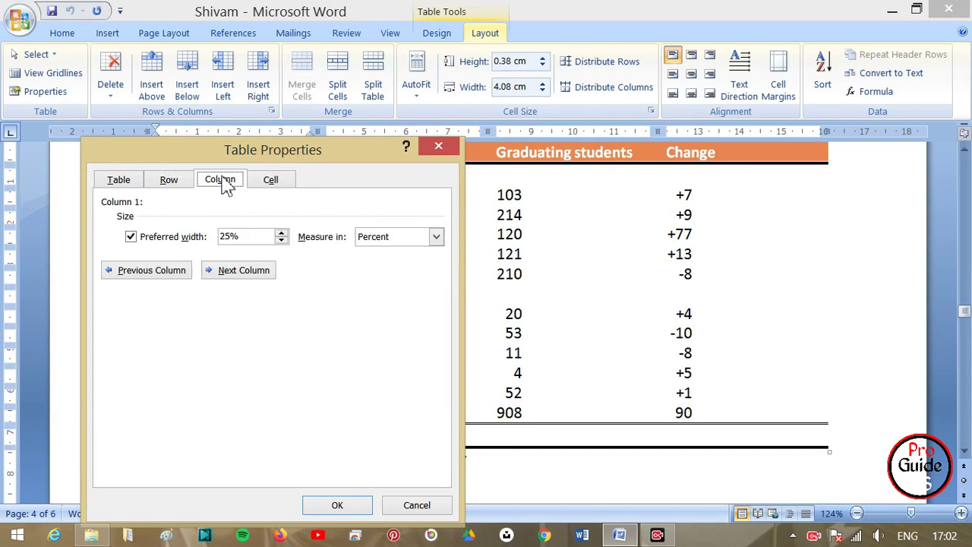
click(129, 182)
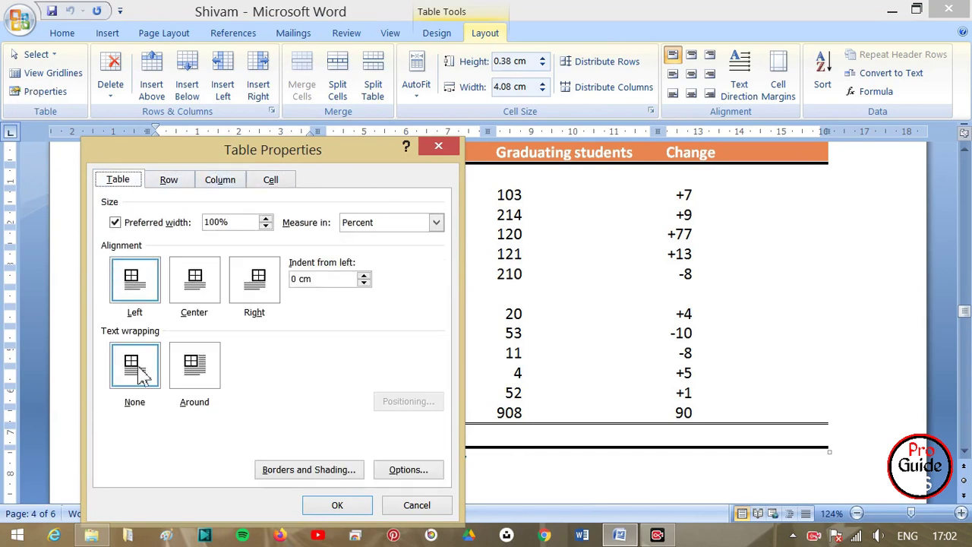
click(412, 510)
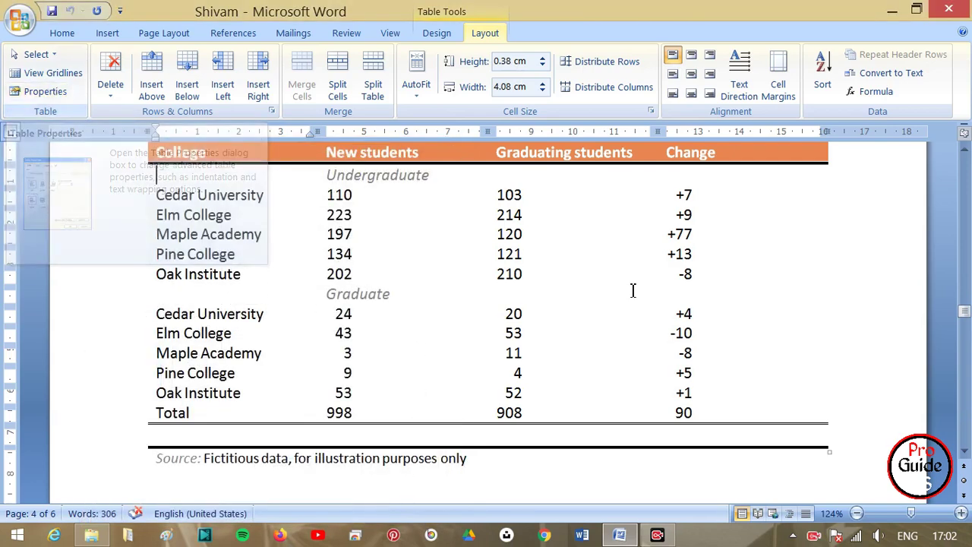
Step: Scroll back to the Roll No./Name table and place the cursor in the Roll No. header cell
scroll(633, 291, up, 7)
scroll(632, 291, up, 6)
scroll(631, 290, up, 6)
scroll(630, 289, up, 4)
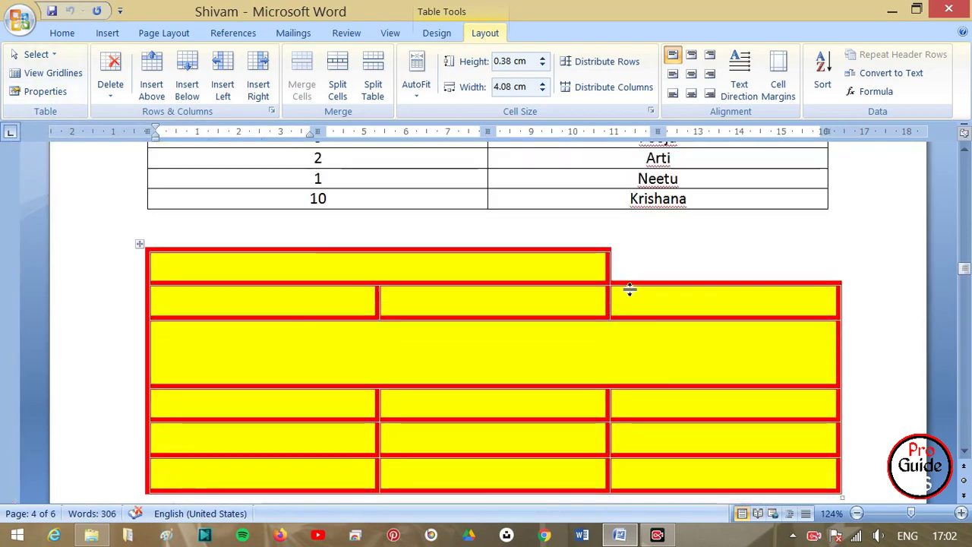
scroll(630, 288, up, 4)
click(373, 287)
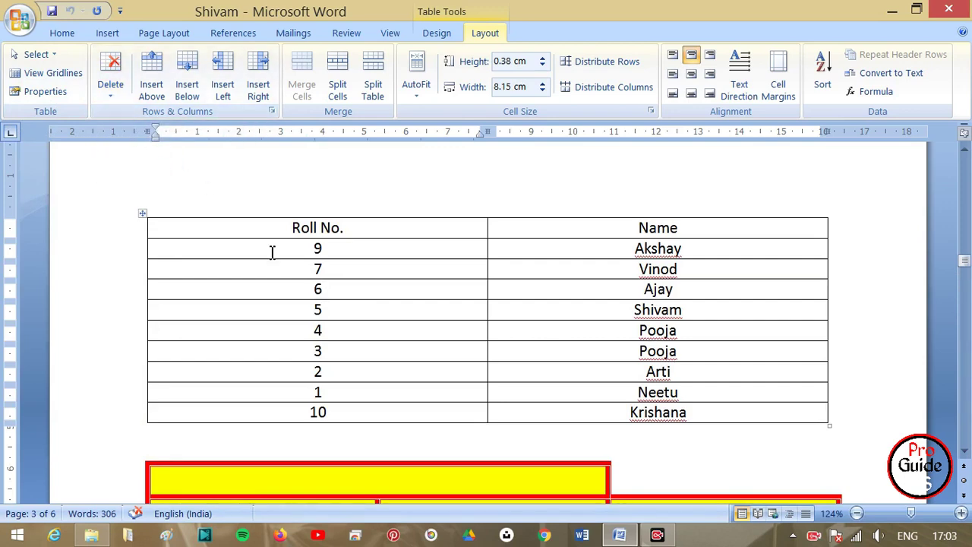
scroll(304, 305, down, 3)
scroll(304, 305, down, 2)
scroll(305, 306, down, 1)
click(278, 227)
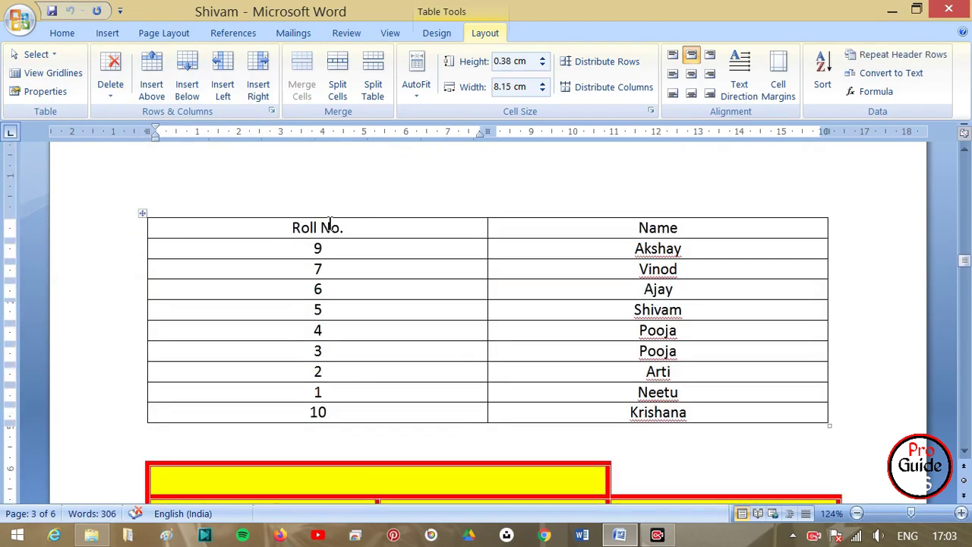
Step: Delete the Roll No. cell shifting cells left, then undo the deletion
click(110, 87)
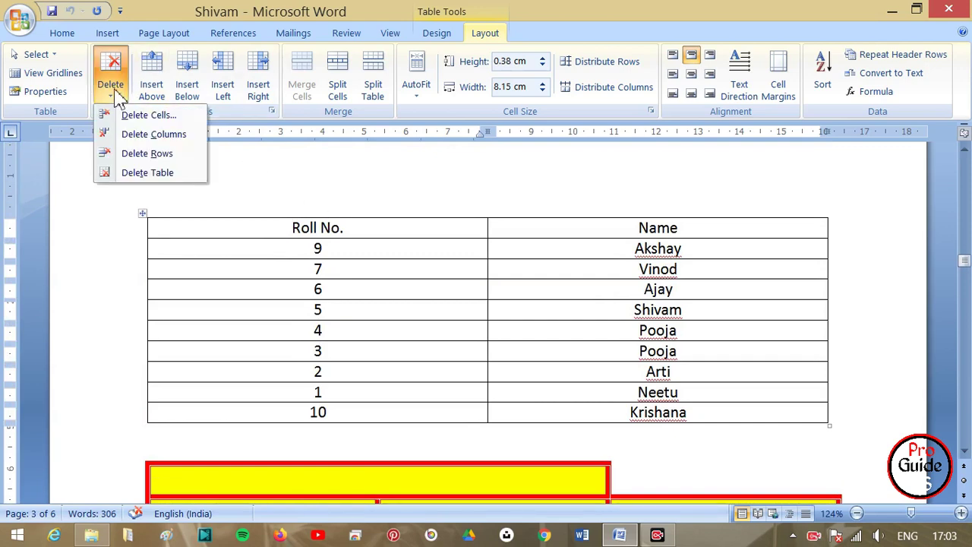
click(148, 118)
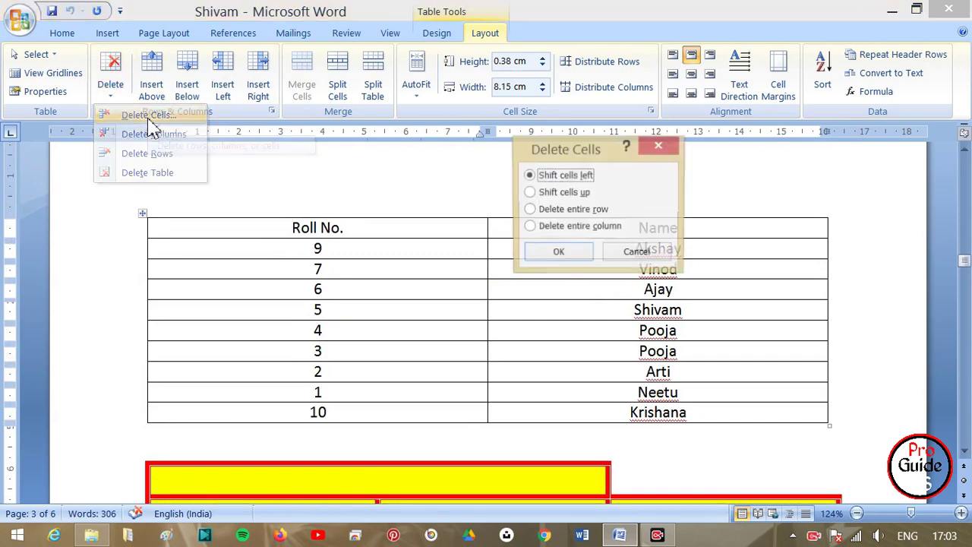
drag(542, 154, 641, 79)
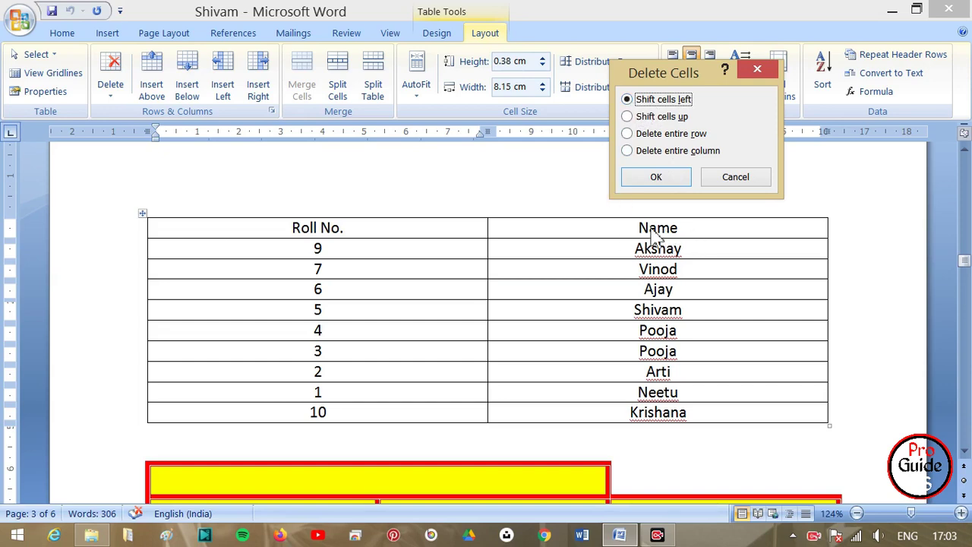
click(635, 179)
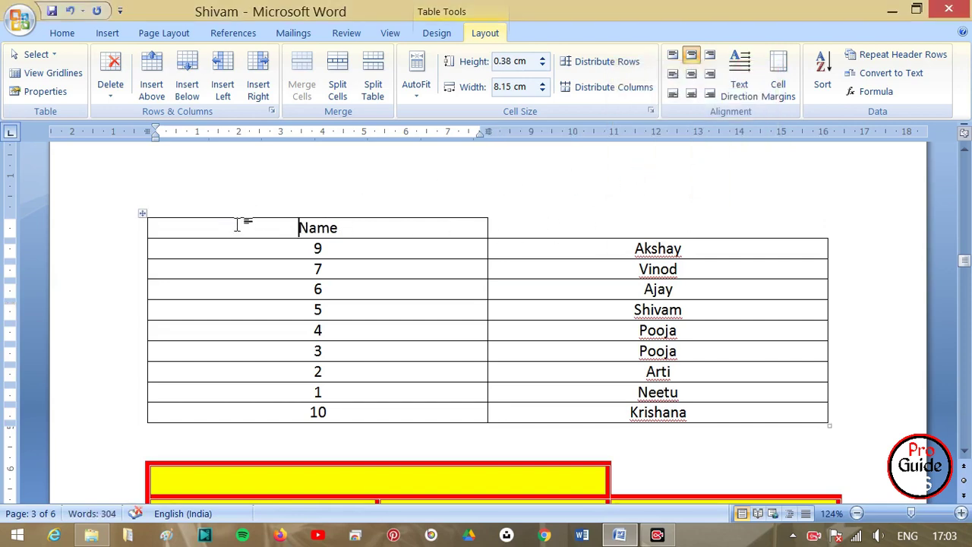
key(ctrl+z)
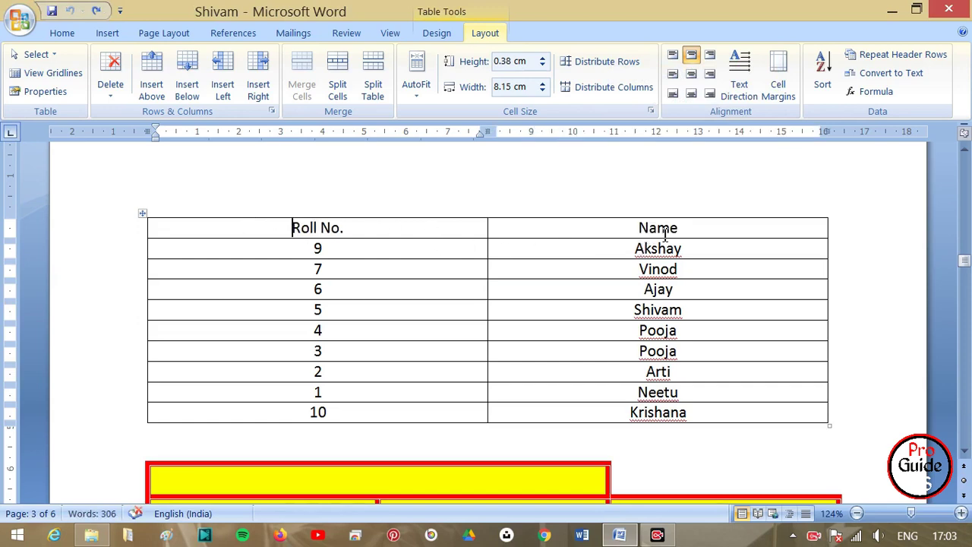
Step: Delete the Roll No. column and then the Name column, undoing each deletion
click(113, 95)
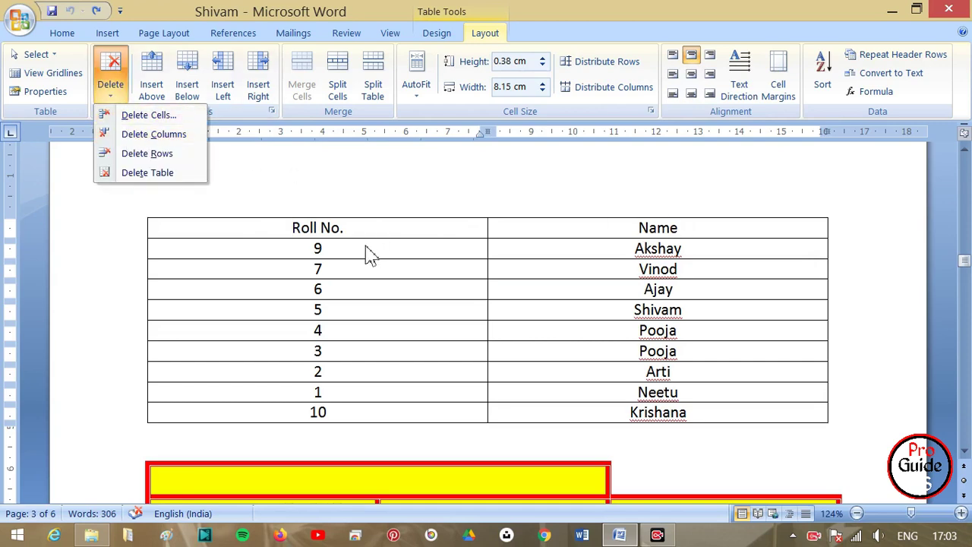
click(183, 134)
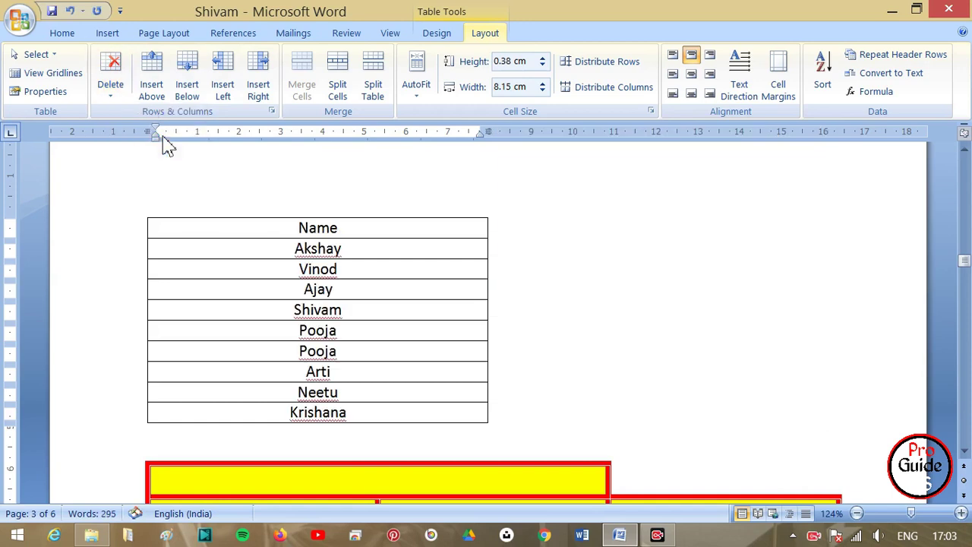
key(ctrl+z)
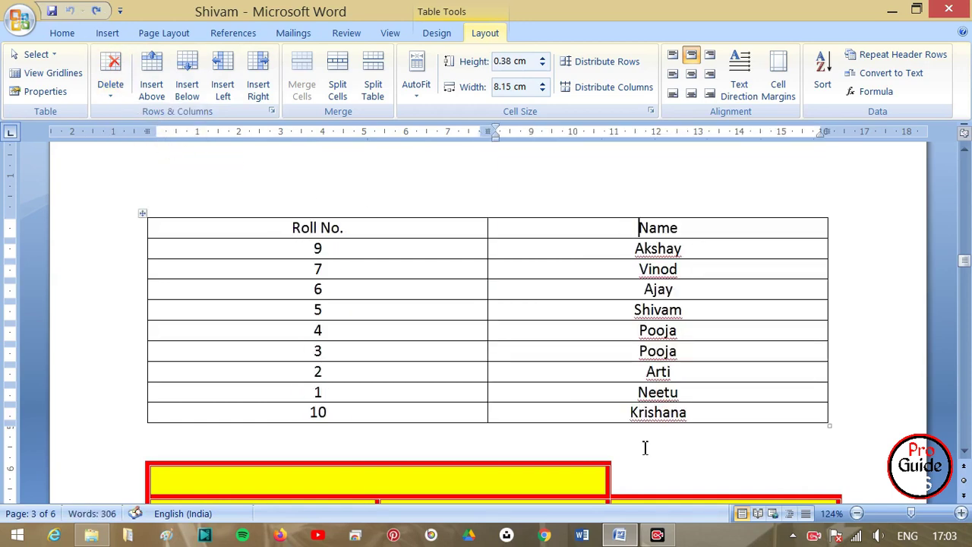
click(110, 97)
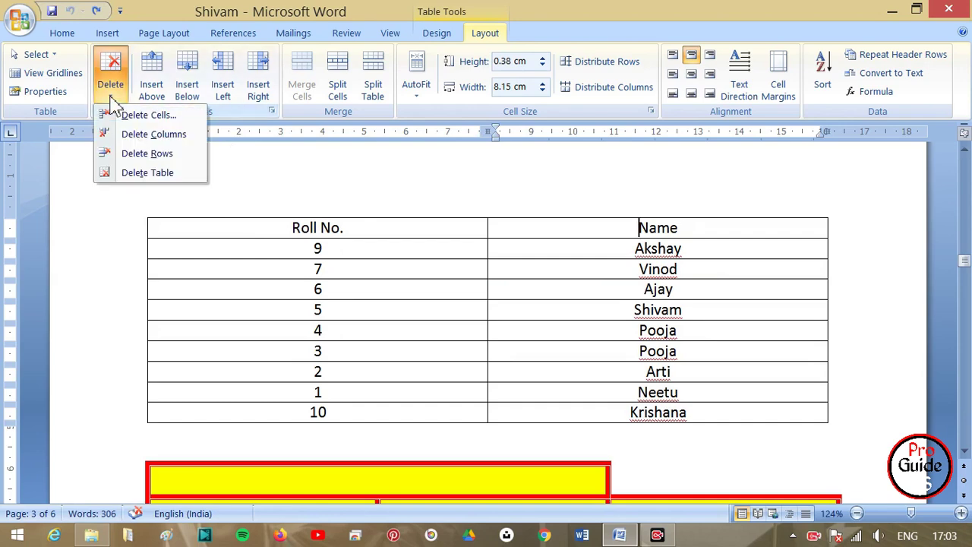
click(125, 136)
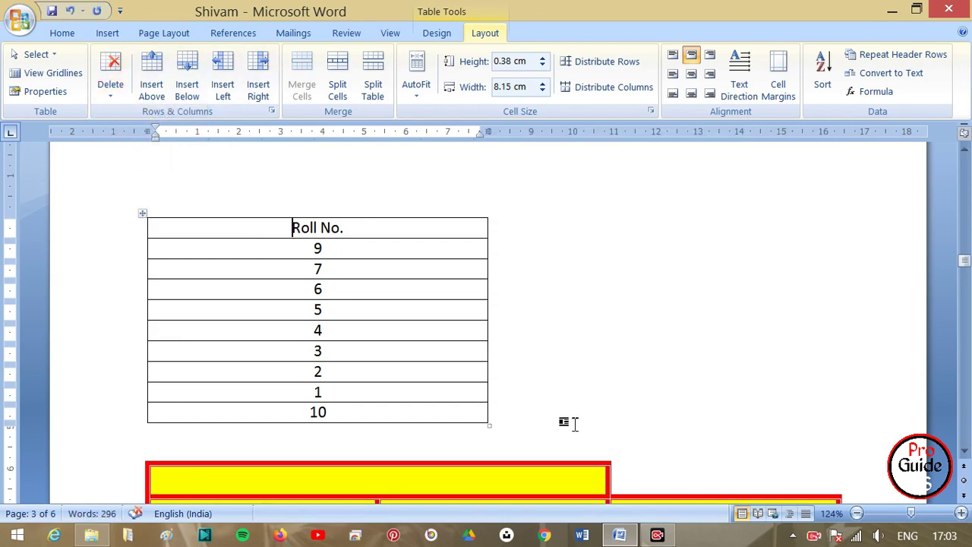
key(ctrl+z)
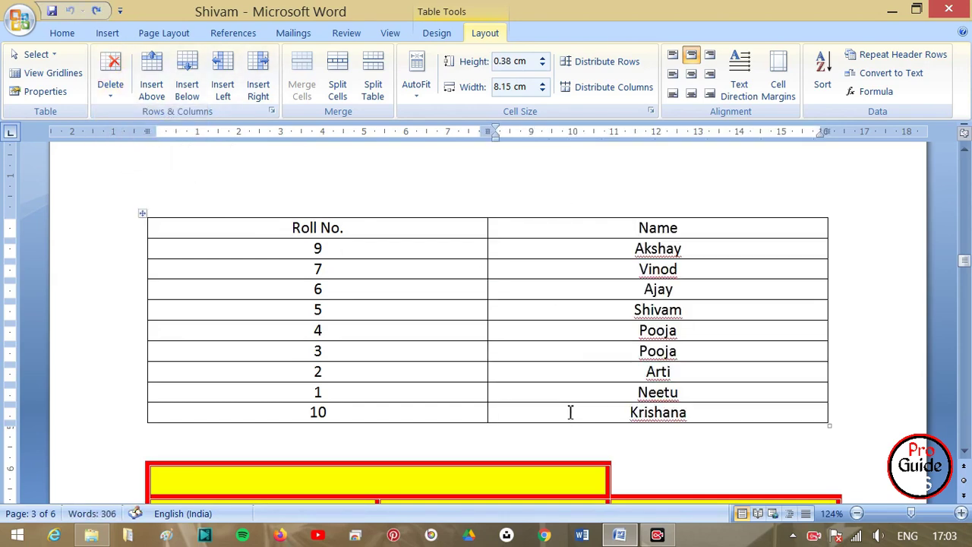
Step: Delete the Roll No./Name header row, restore it with Ctrl+Z, and reopen the Delete menu
click(114, 97)
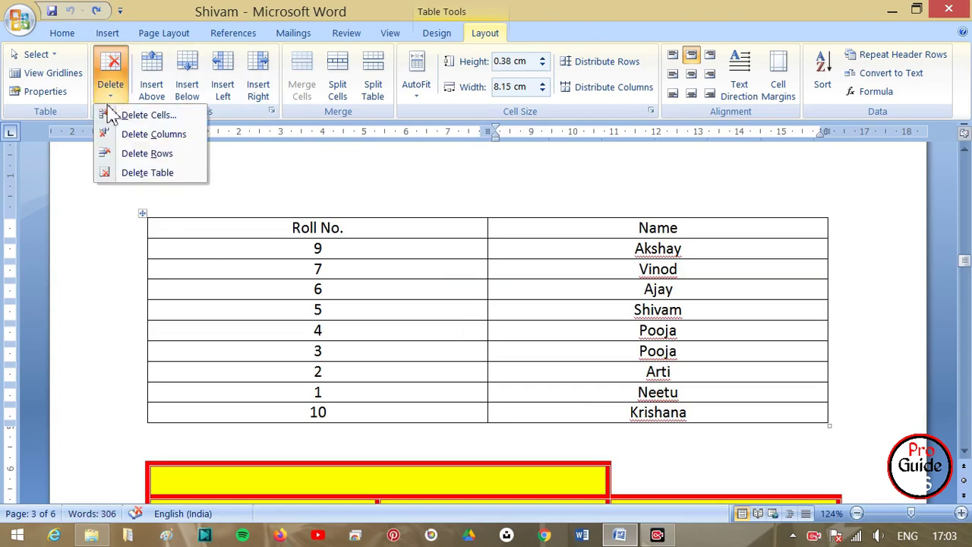
click(357, 256)
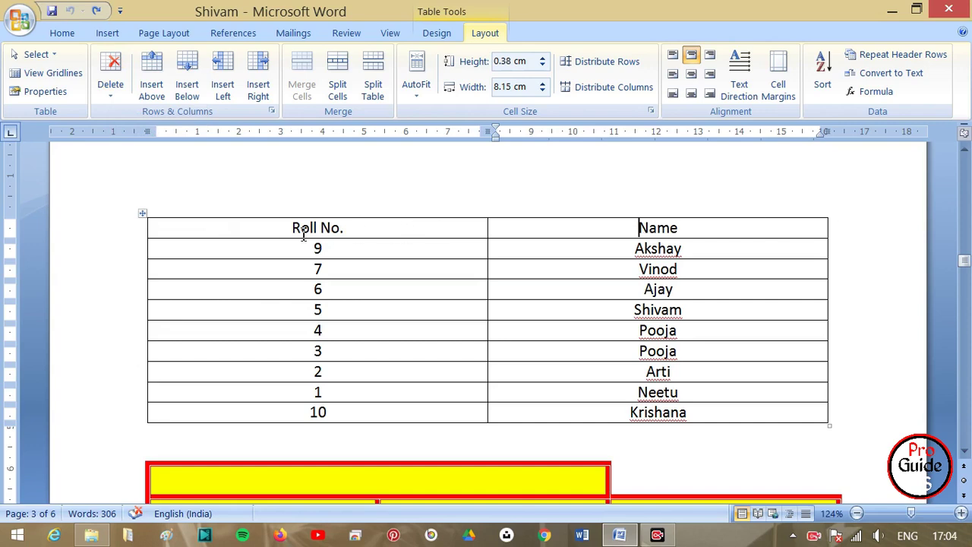
click(274, 229)
click(110, 80)
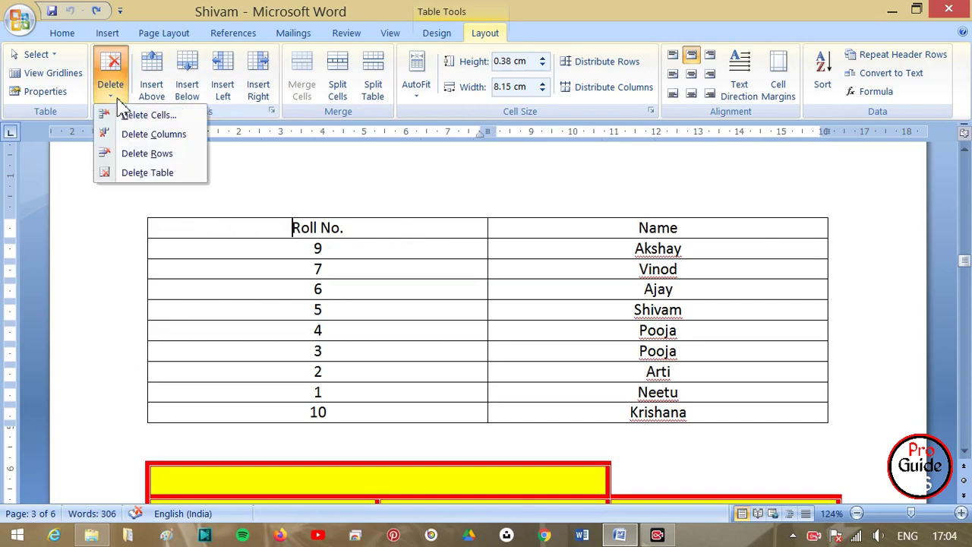
click(135, 153)
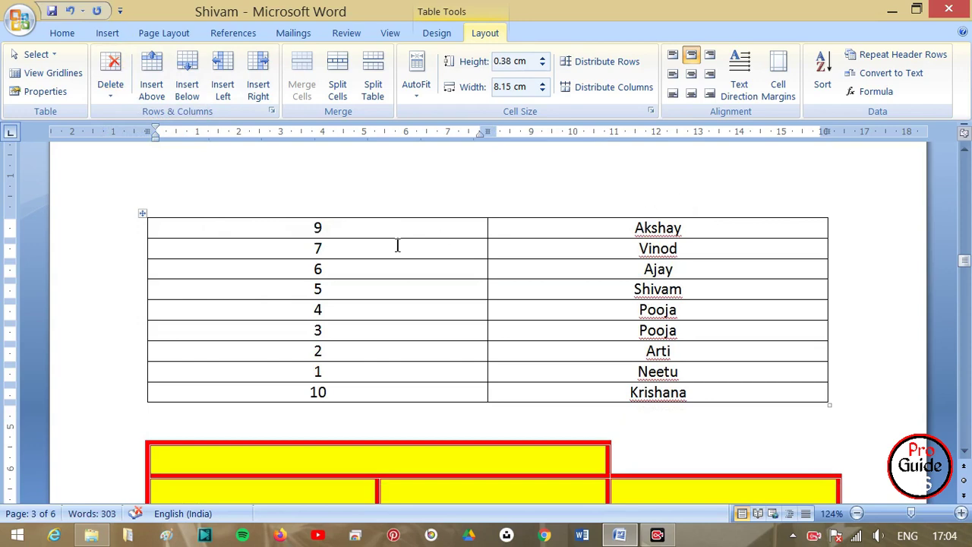
key(ctrl+z)
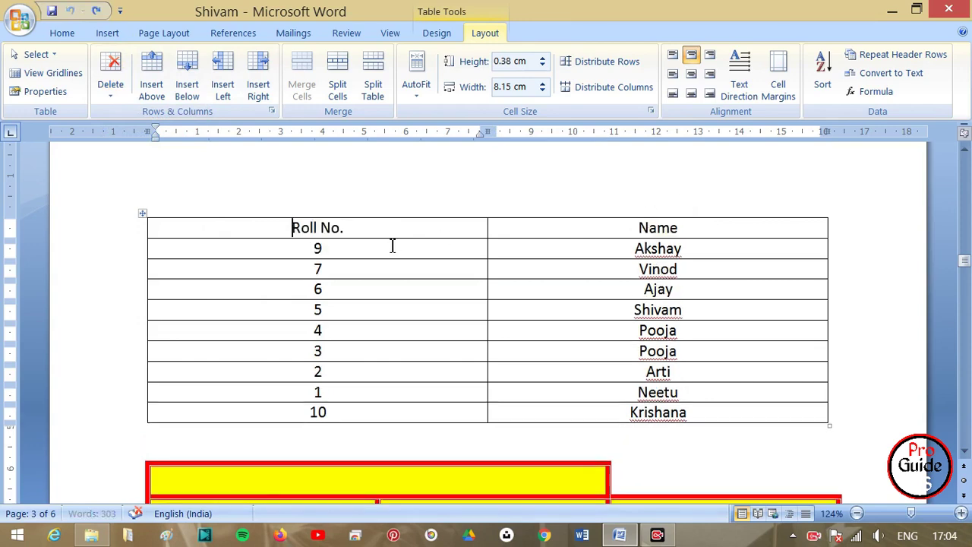
click(118, 100)
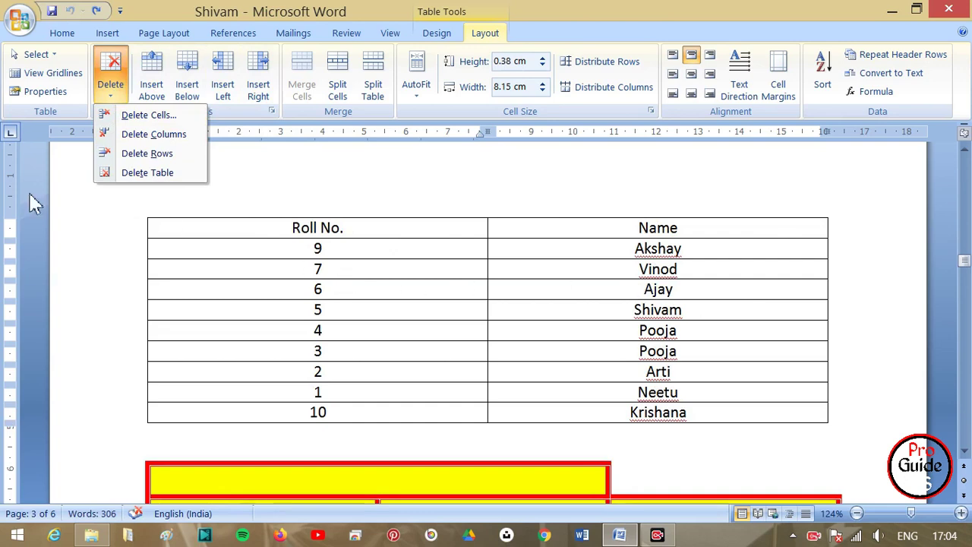
Step: Delete the entire Roll No./Name table, undo it with Ctrl+Z, and click back into the Roll No. cell
click(144, 179)
scroll(640, 262, up, 5)
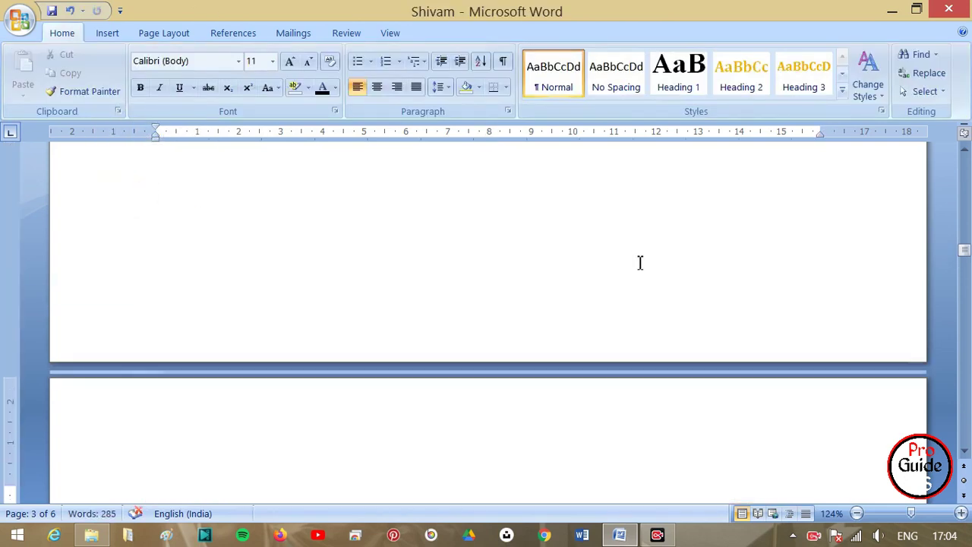
scroll(640, 263, up, 4)
scroll(640, 263, down, 3)
key(ctrl+z)
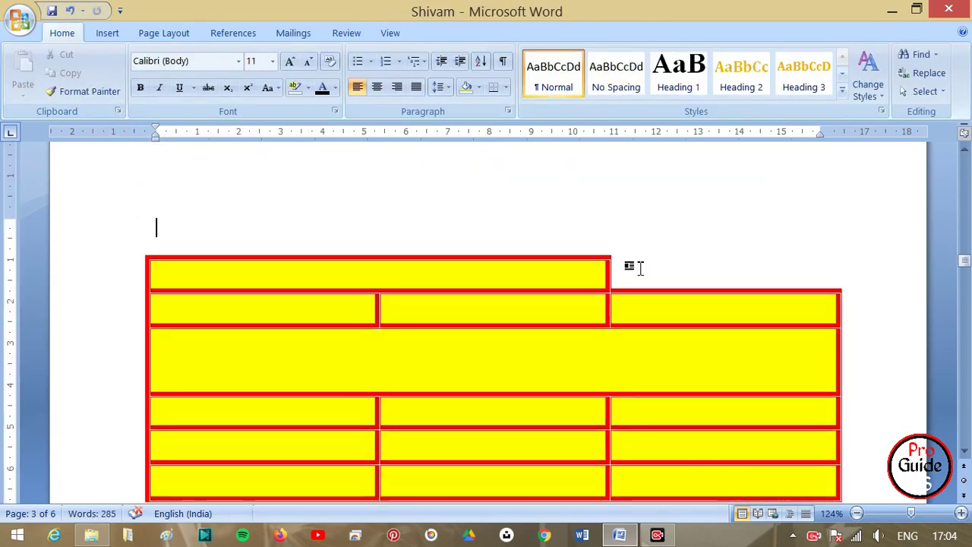
key(ctrl+z)
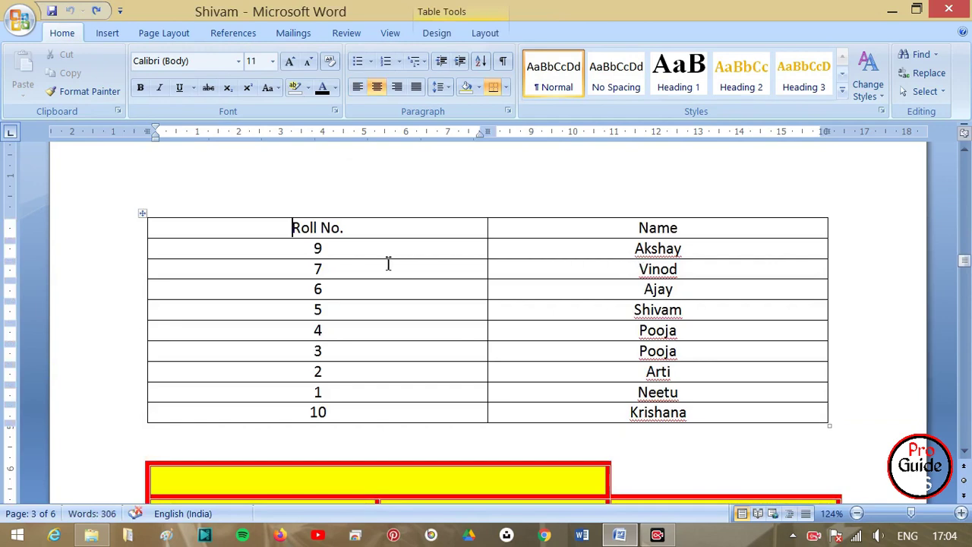
click(403, 248)
click(470, 36)
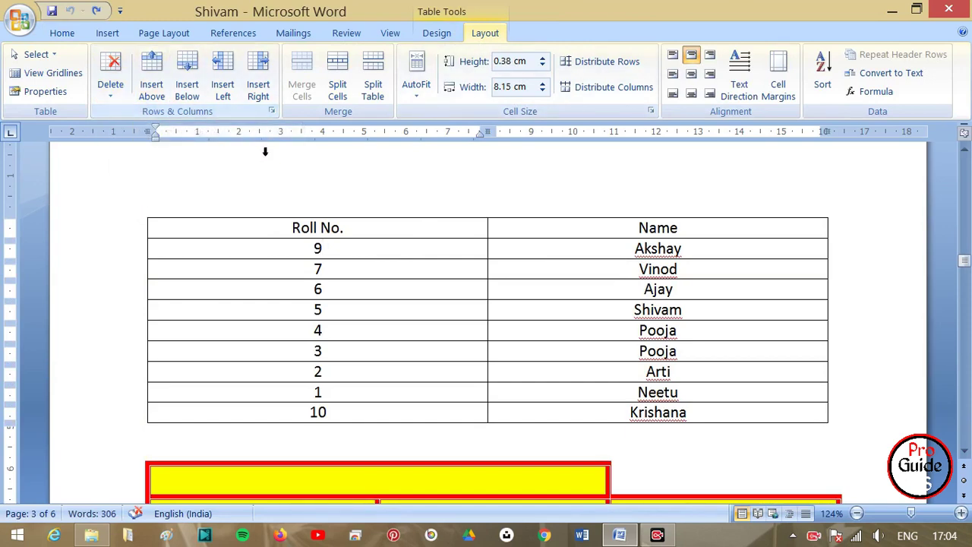
click(292, 222)
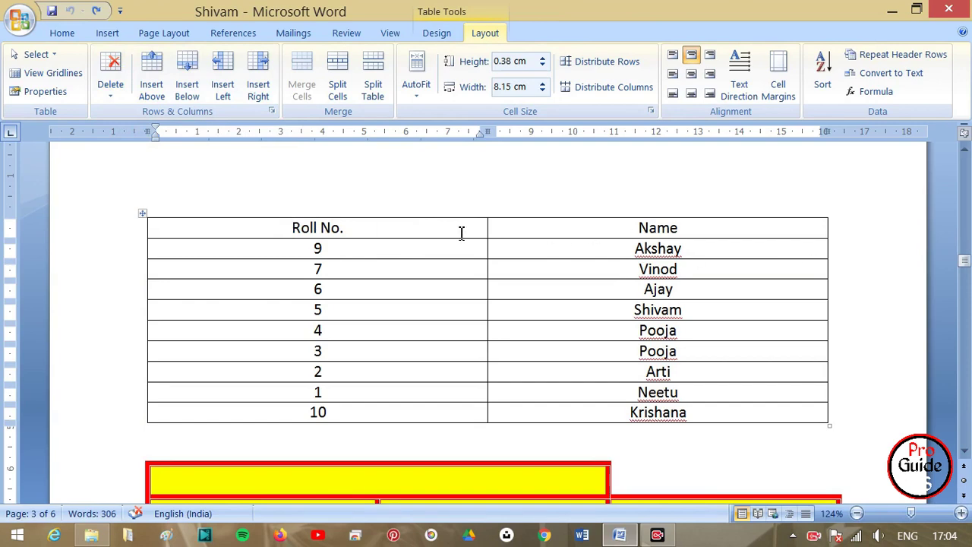
click(152, 89)
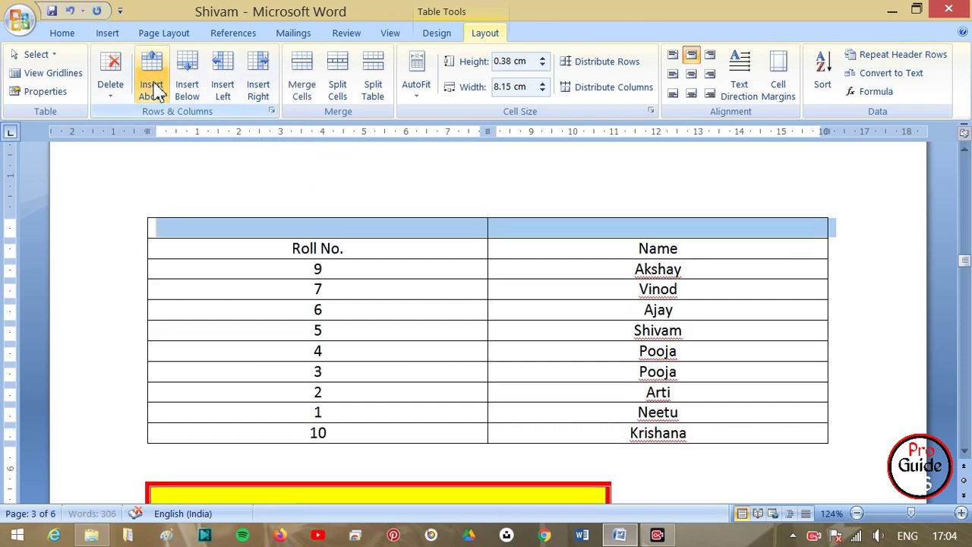
click(521, 258)
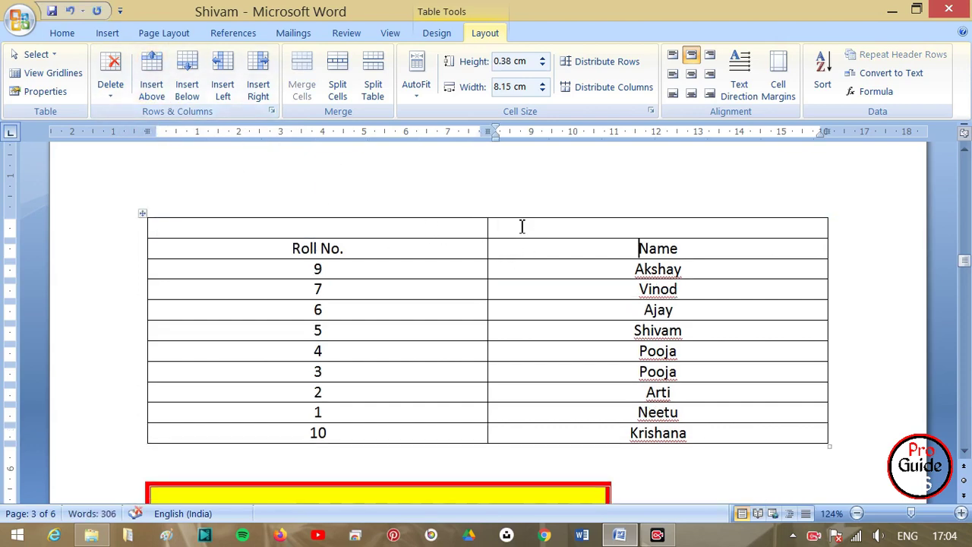
click(425, 222)
click(535, 225)
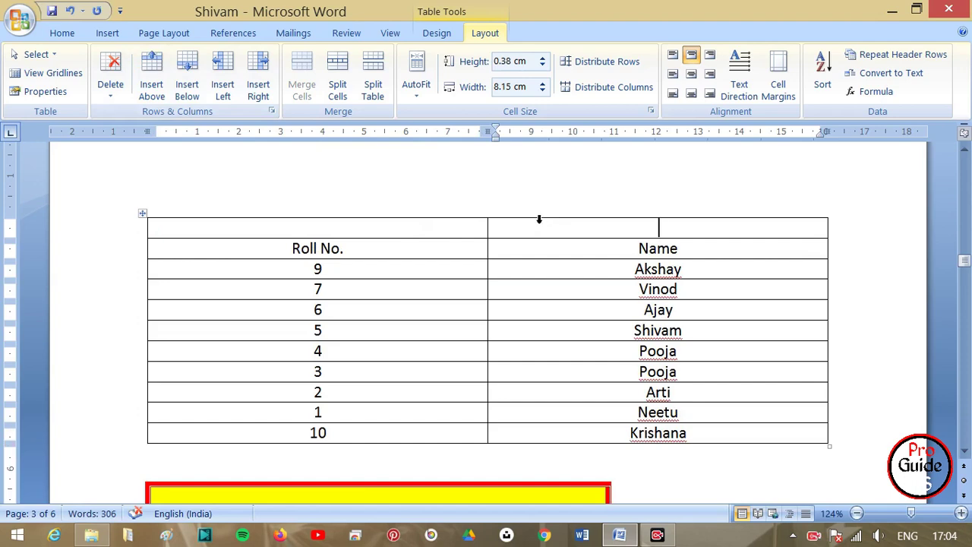
key(ctrl+z)
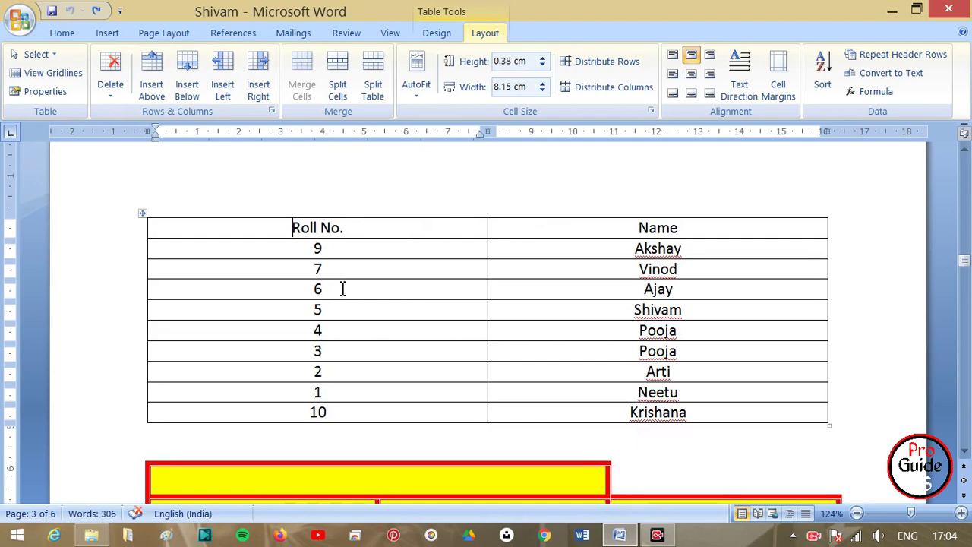
click(342, 293)
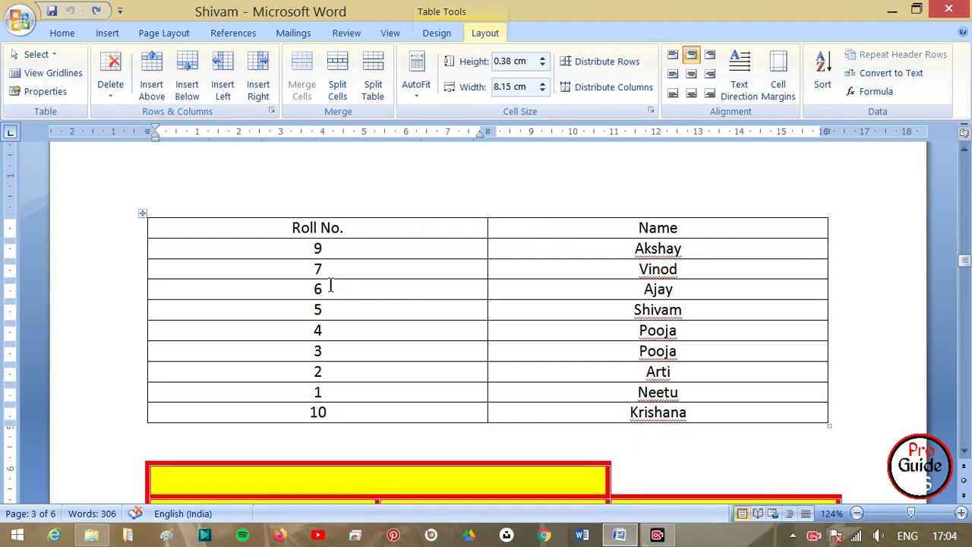
click(152, 85)
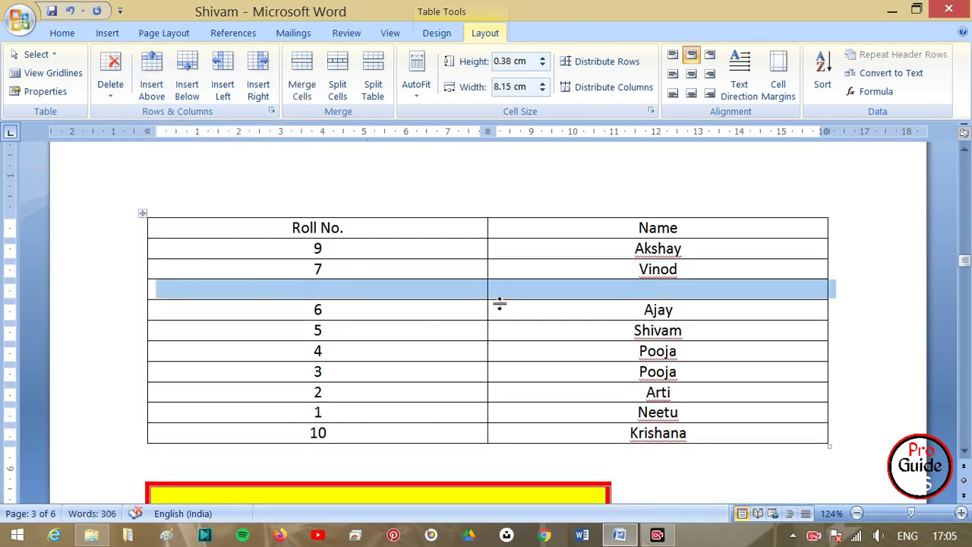
click(418, 287)
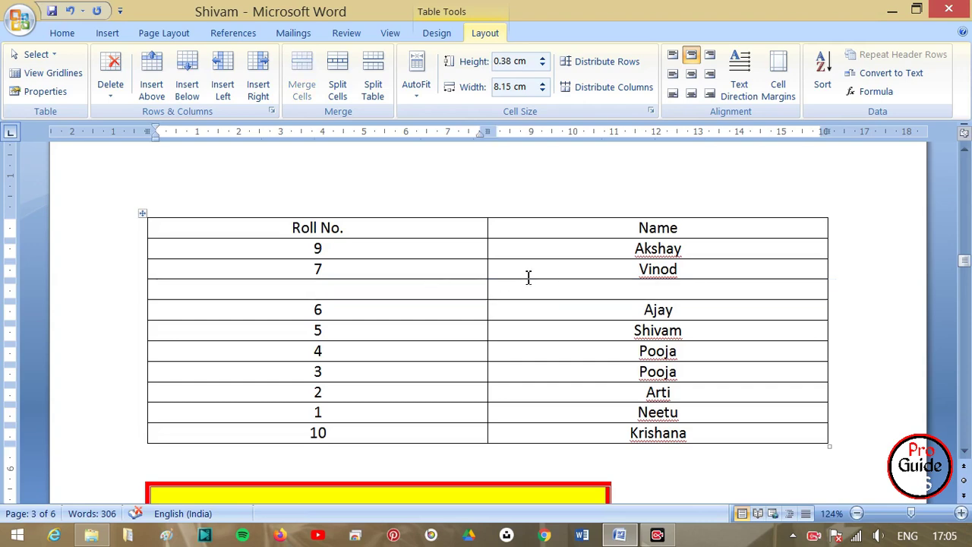
key(ctrl+z)
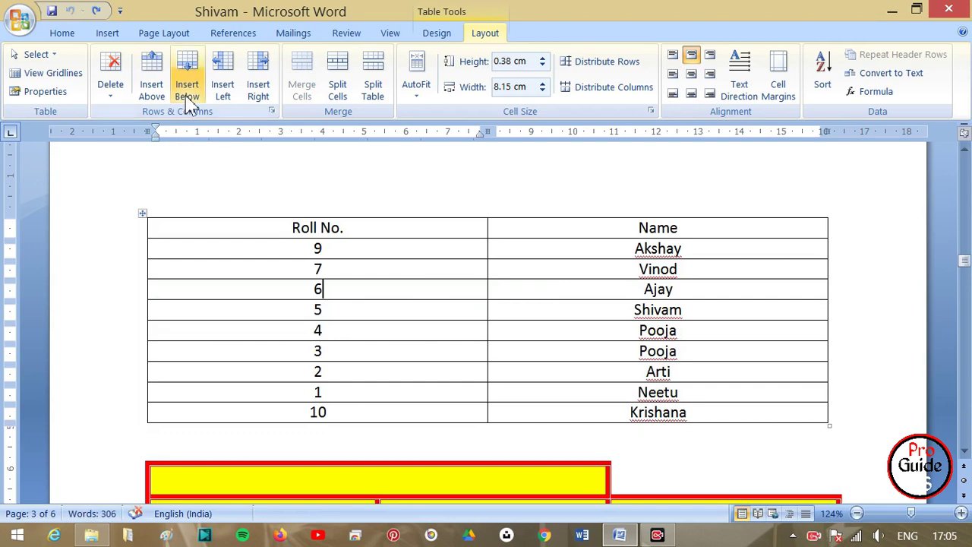
click(356, 410)
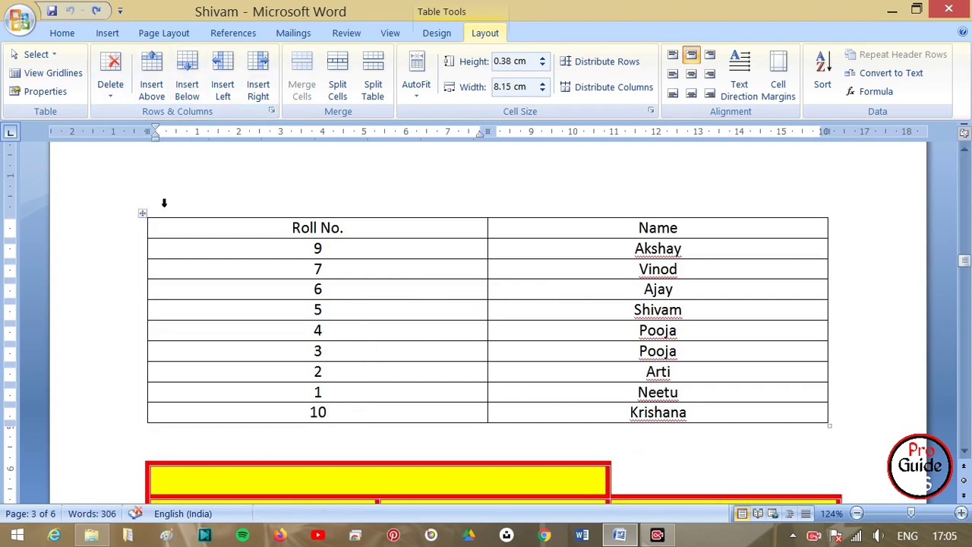
click(187, 89)
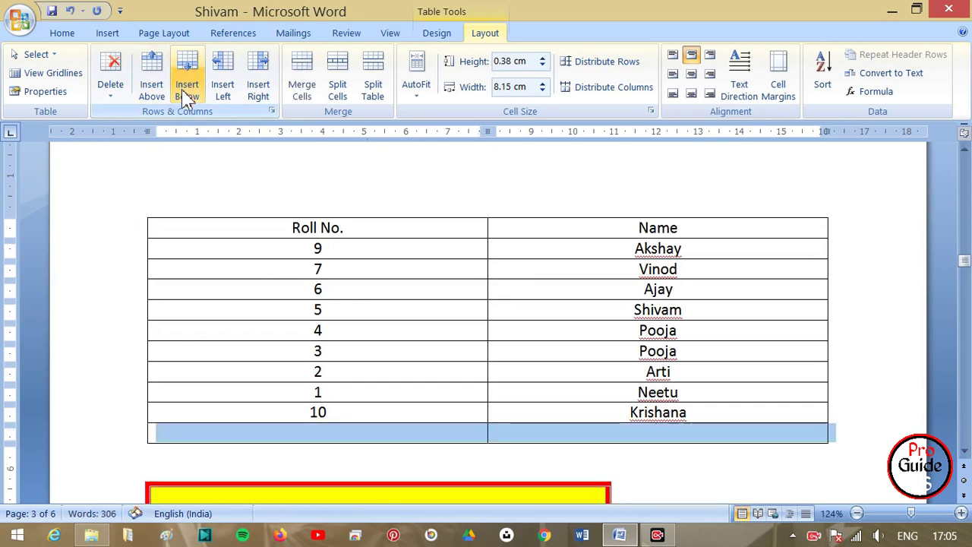
click(640, 418)
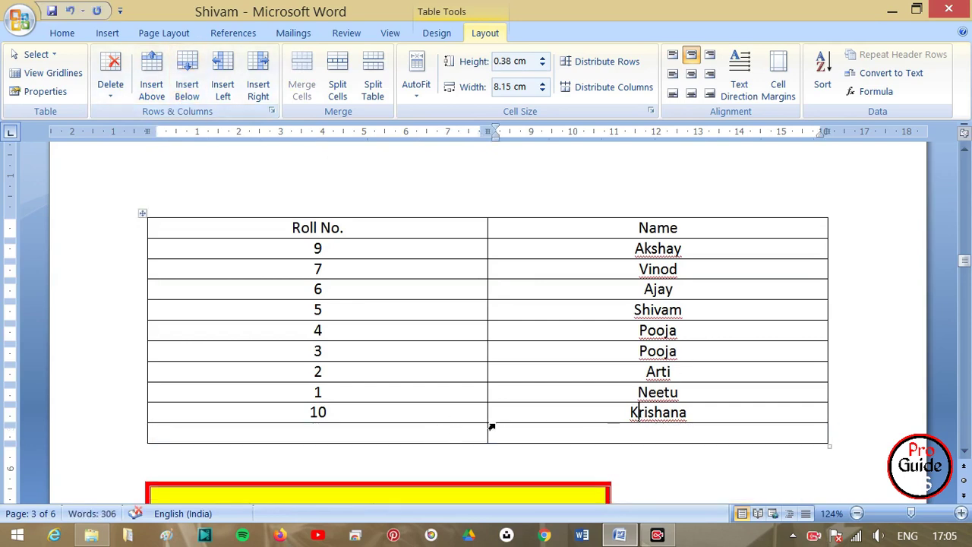
key(ctrl+z)
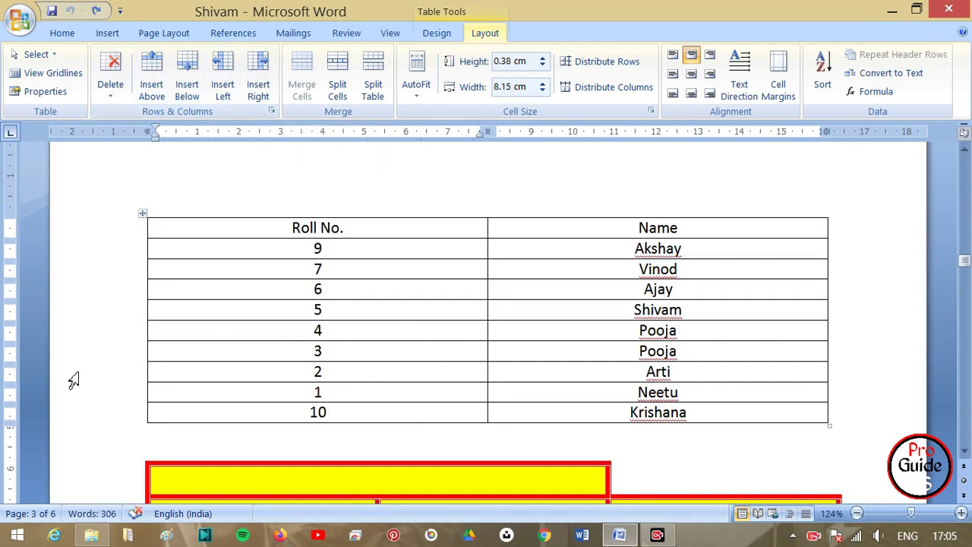
click(222, 85)
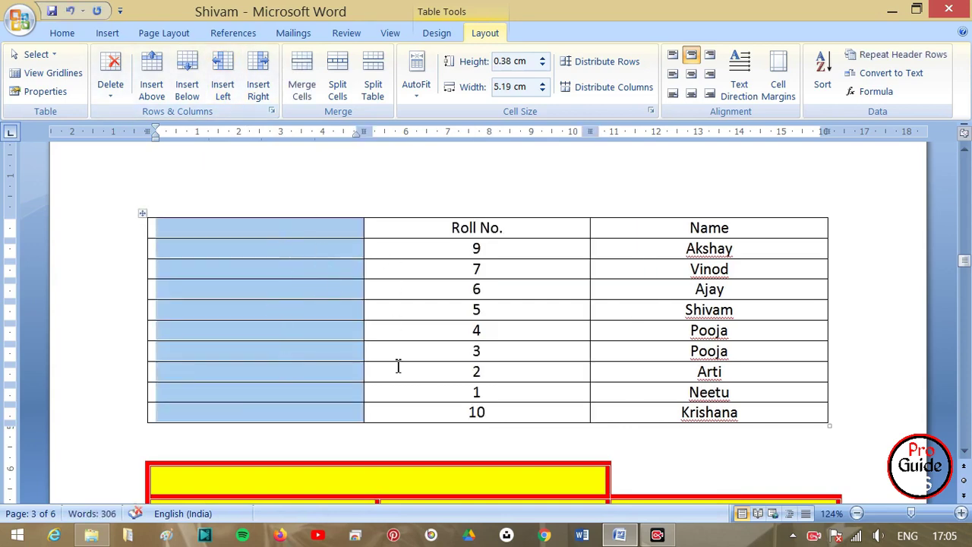
click(426, 332)
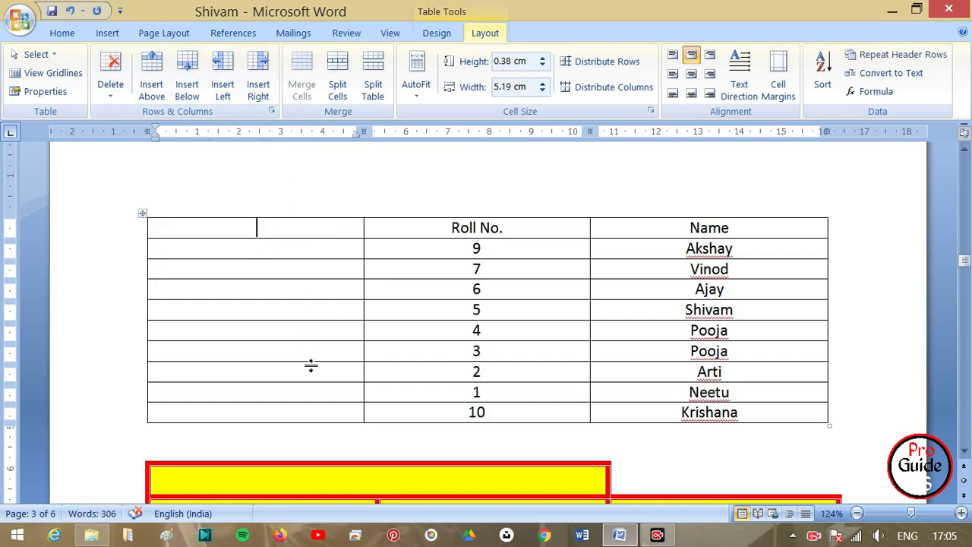
key(alt+j)
key(l)
key(d)
key(c)
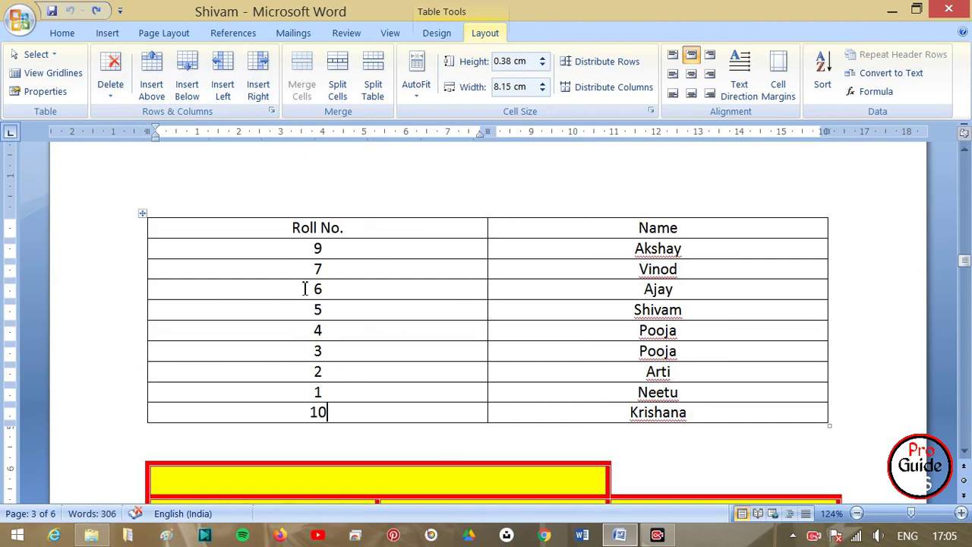
click(262, 95)
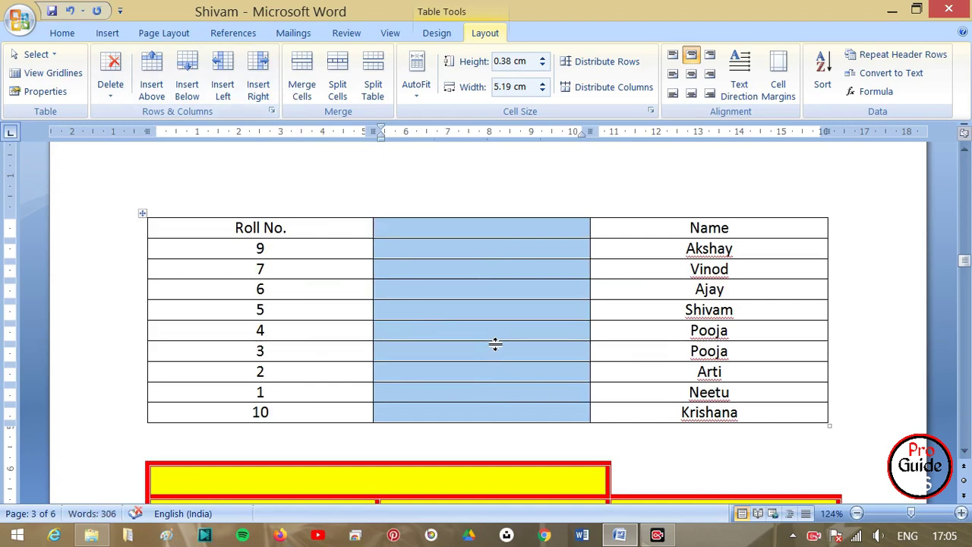
key(ctrl+z)
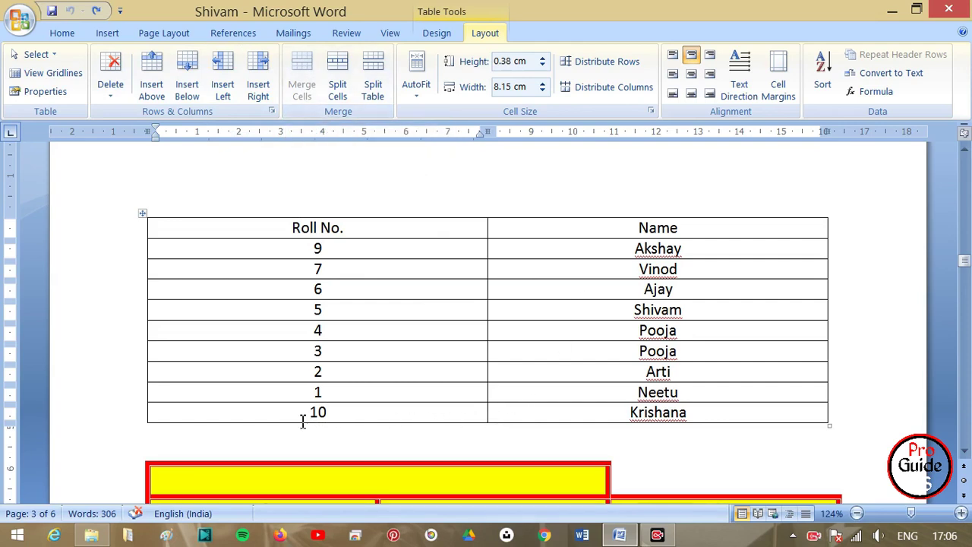
Step: Select the first two cells of the yellow table's fourth row, merge them, then undo the merge
drag(301, 414, 625, 432)
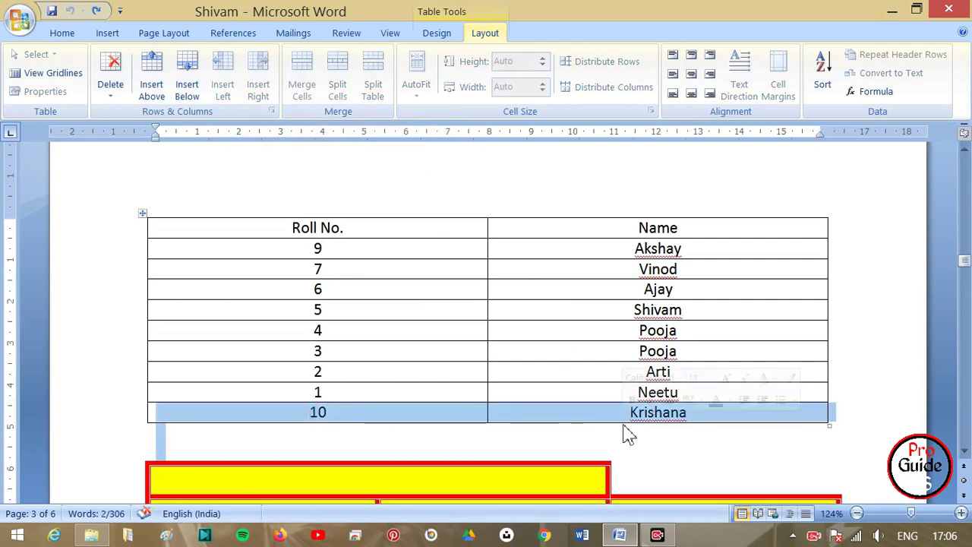
click(569, 439)
scroll(569, 441, down, 4)
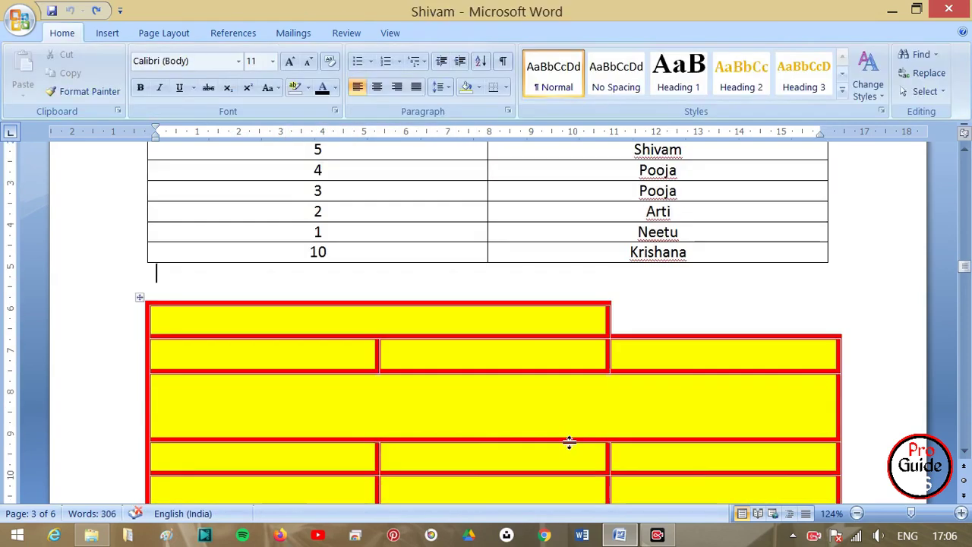
scroll(414, 452, down, 5)
scroll(495, 428, up, 3)
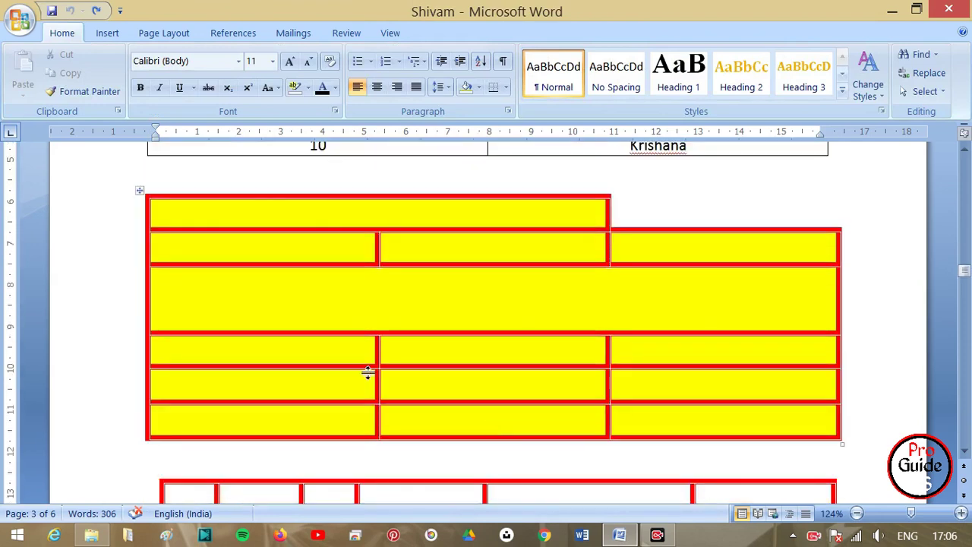
click(313, 350)
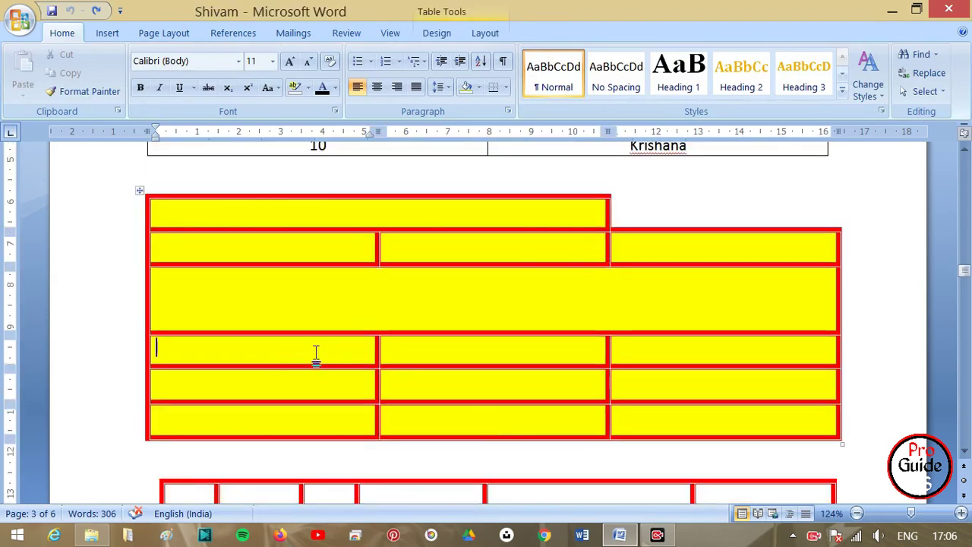
drag(315, 354, 466, 366)
click(471, 34)
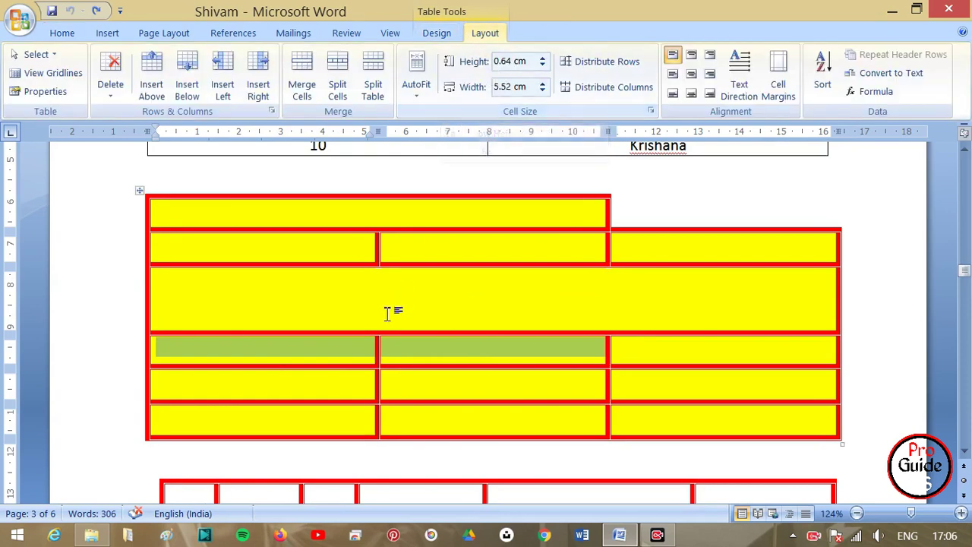
click(312, 102)
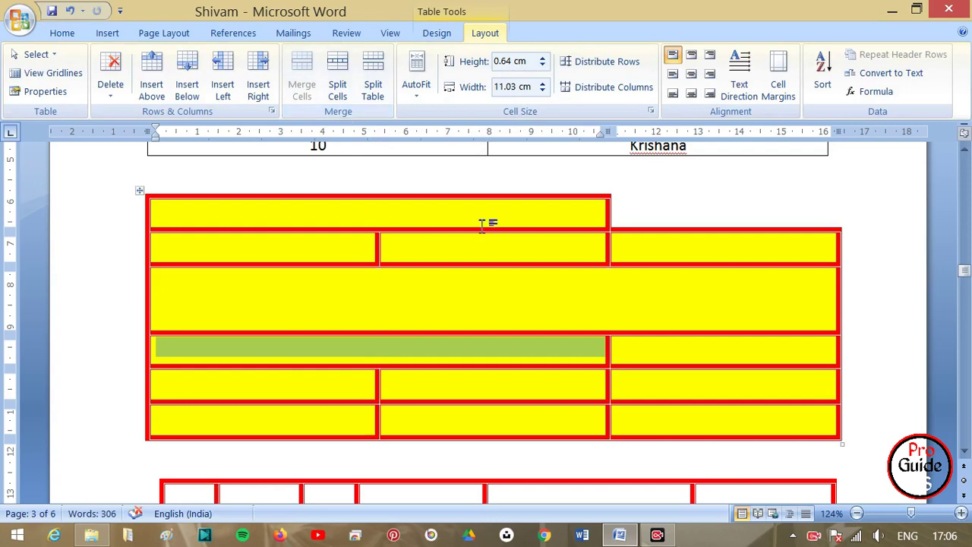
key(ctrl+z)
Step: Merge the lower grid table's whole top row into one cell
scroll(468, 325, down, 5)
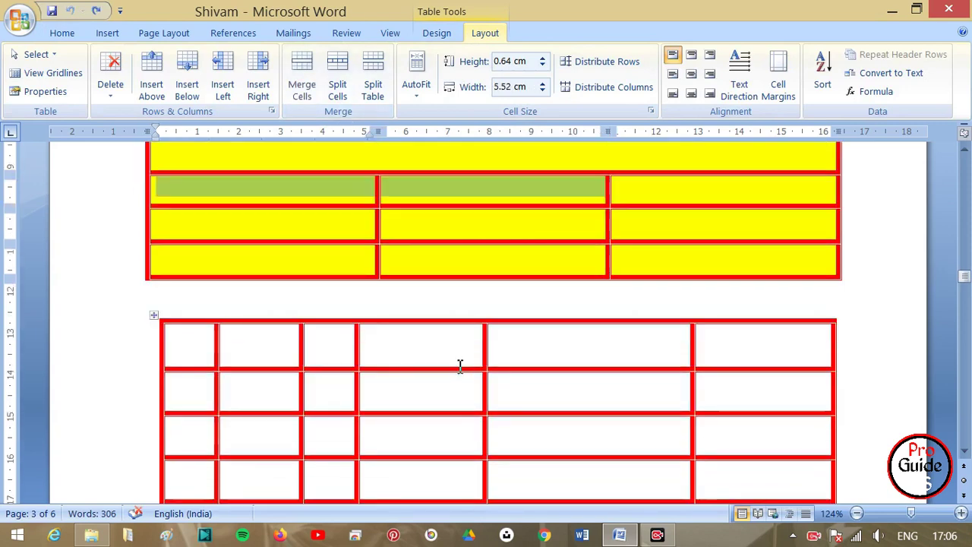
drag(211, 389, 377, 388)
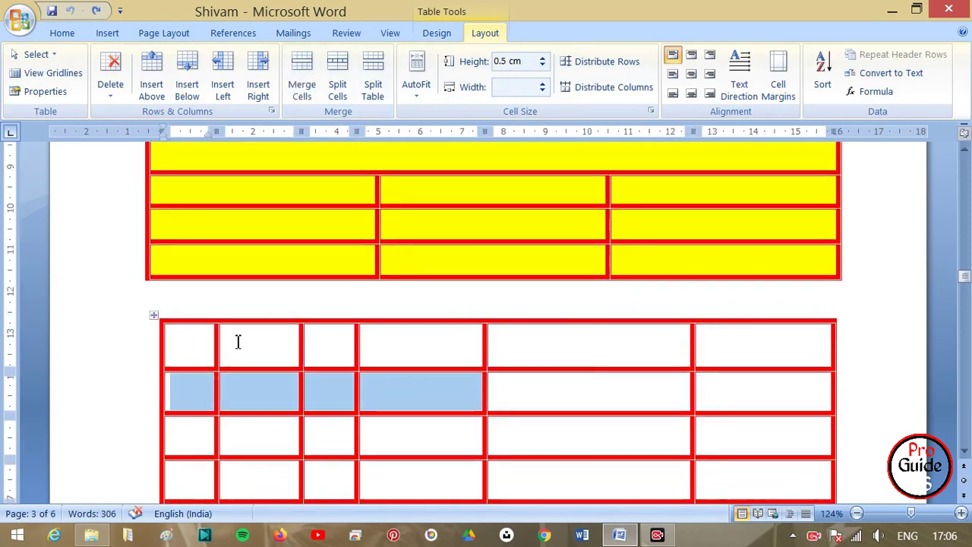
drag(210, 341, 700, 361)
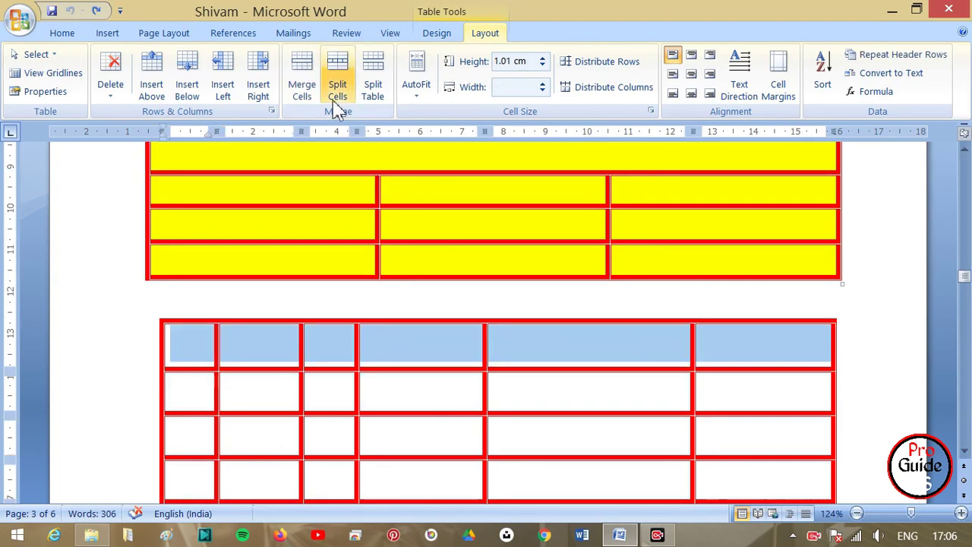
click(302, 90)
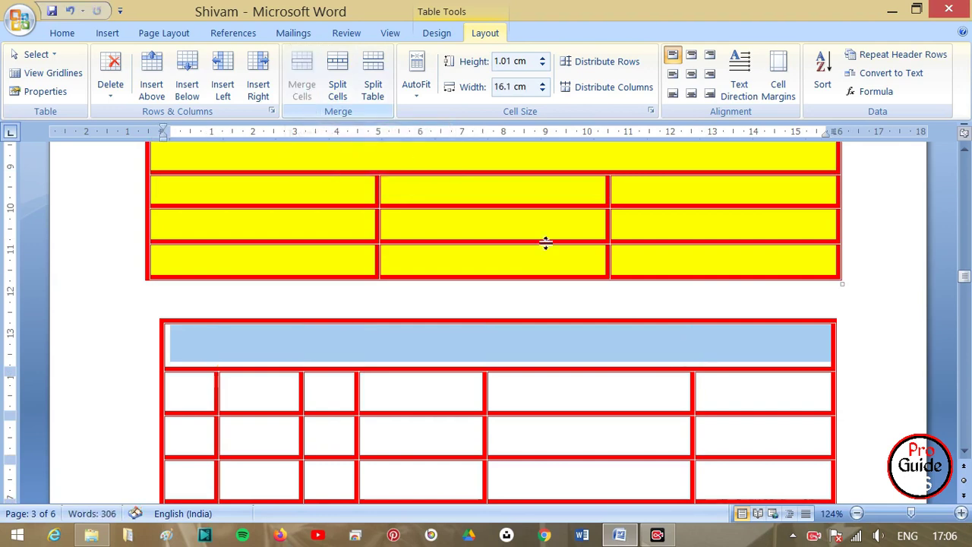
click(673, 404)
Step: Type 'Students Table' in the merged top cell and centre it with Align Center
click(499, 350)
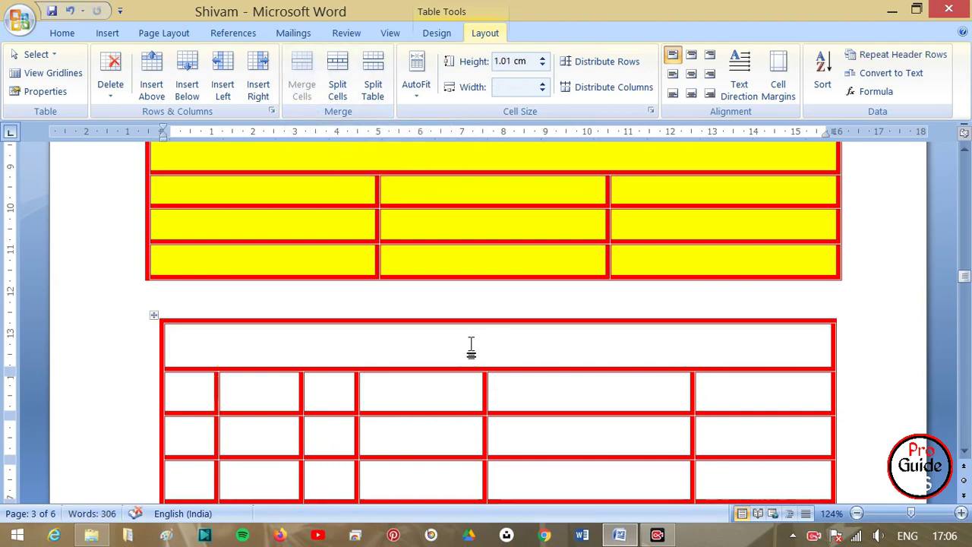
text(S)
text(tudem)
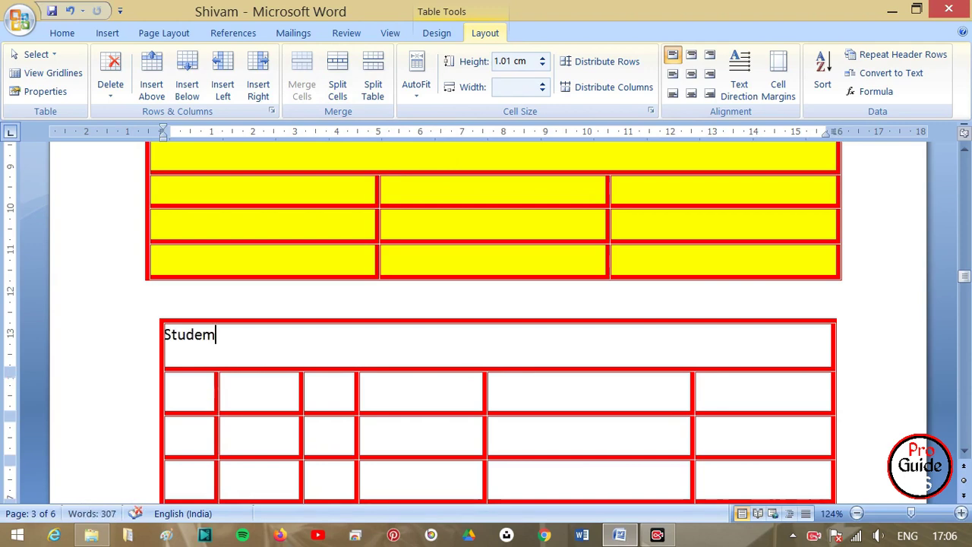
key(BackSpace)
text(nts)
key(ctrl+a)
drag(471, 352, 130, 330)
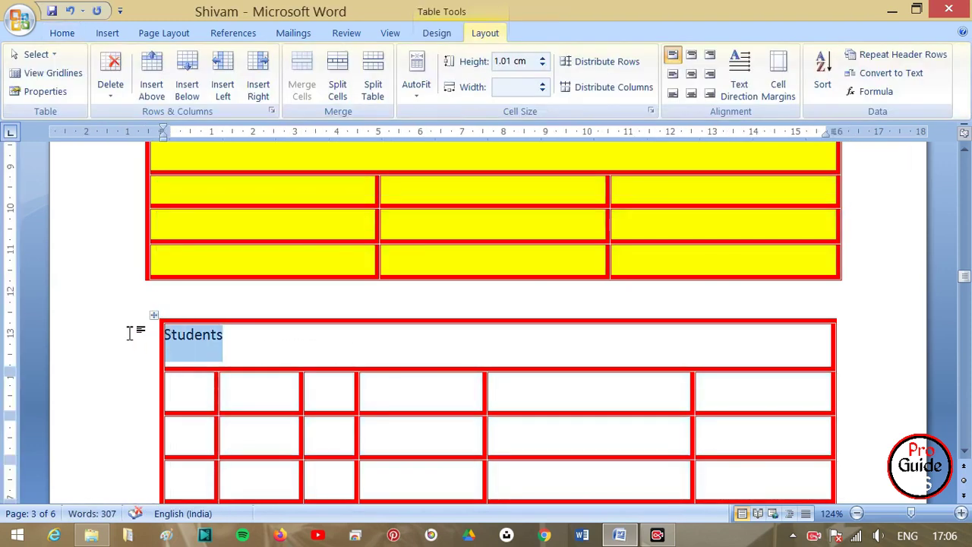
click(691, 73)
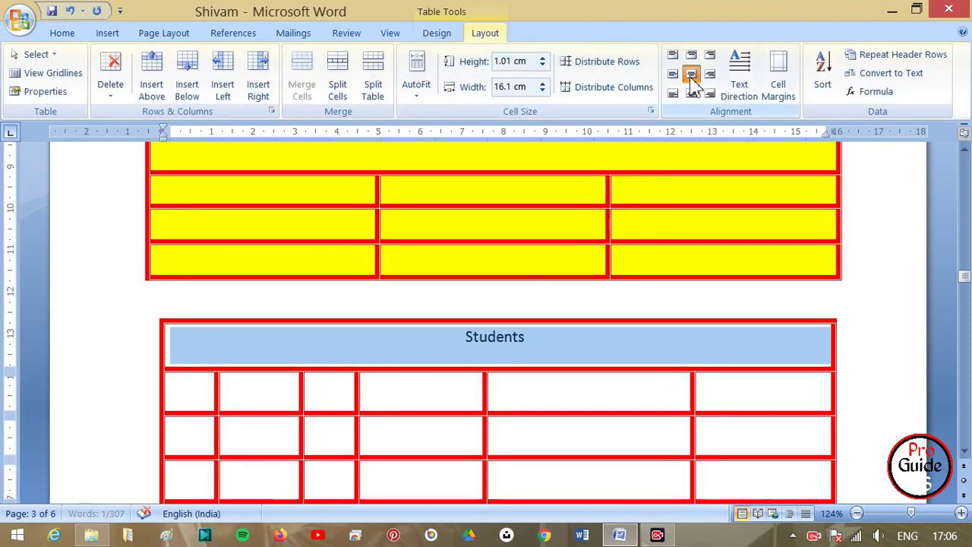
click(659, 337)
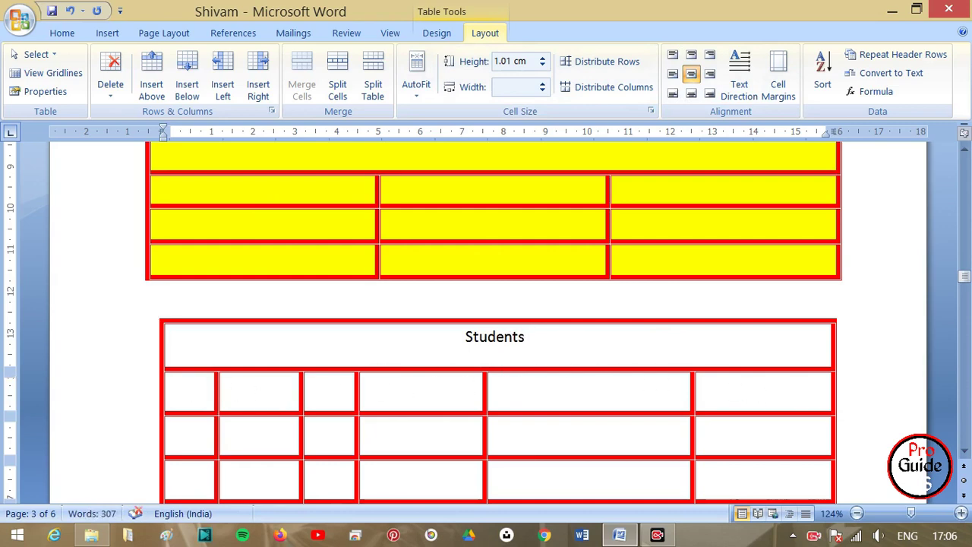
text(Tanle)
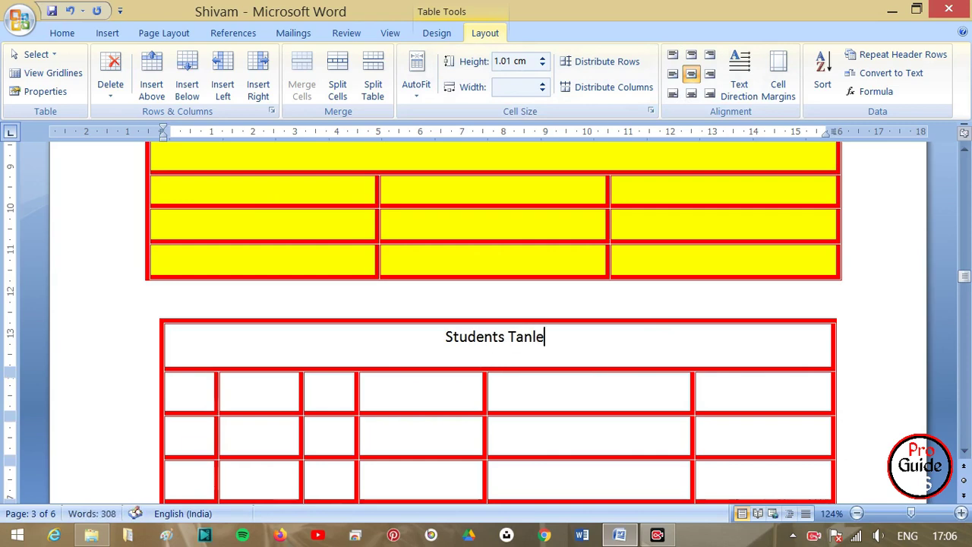
key(BackSpace)
key(BackSpace)
key(BackSpace)
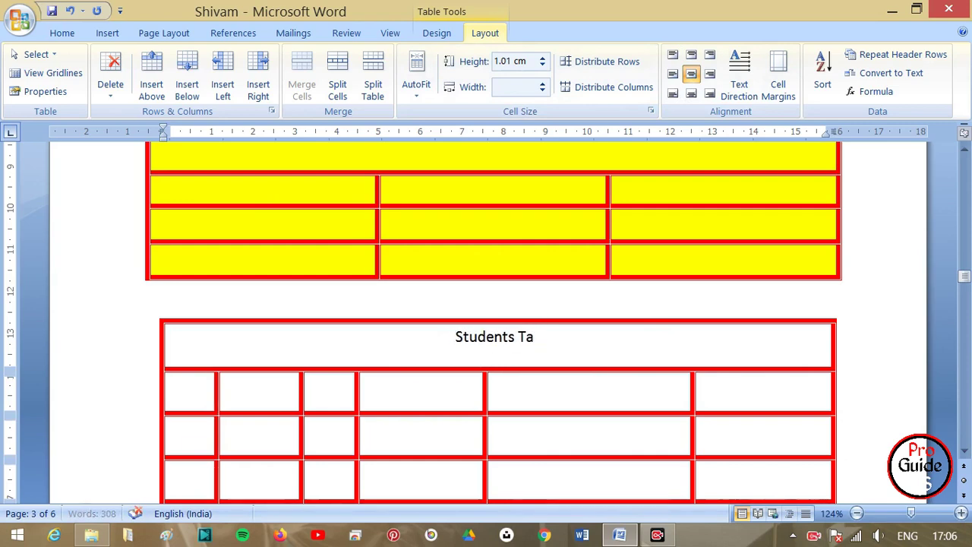
text(ble)
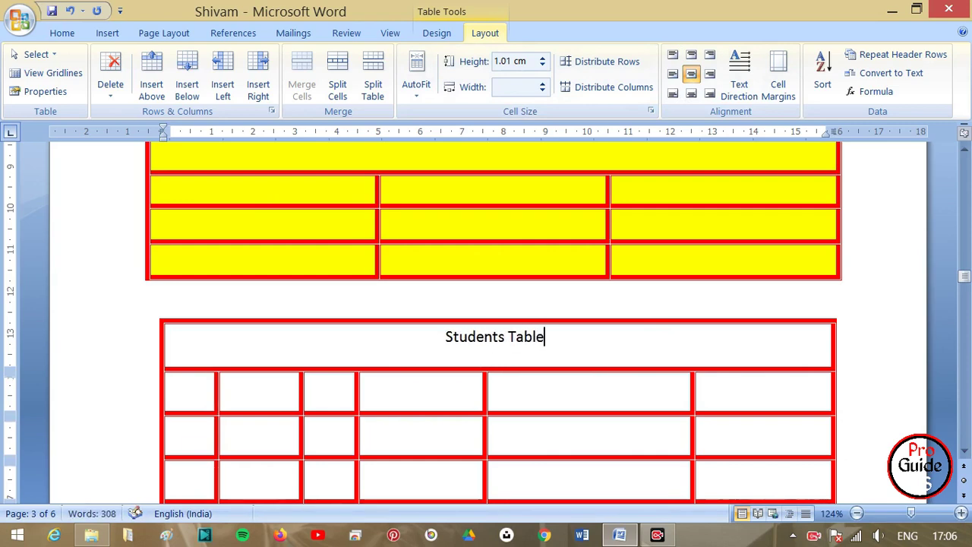
Step: Select the fifth row's middle and right cells in the yellow table and merge them
scroll(536, 380, up, 5)
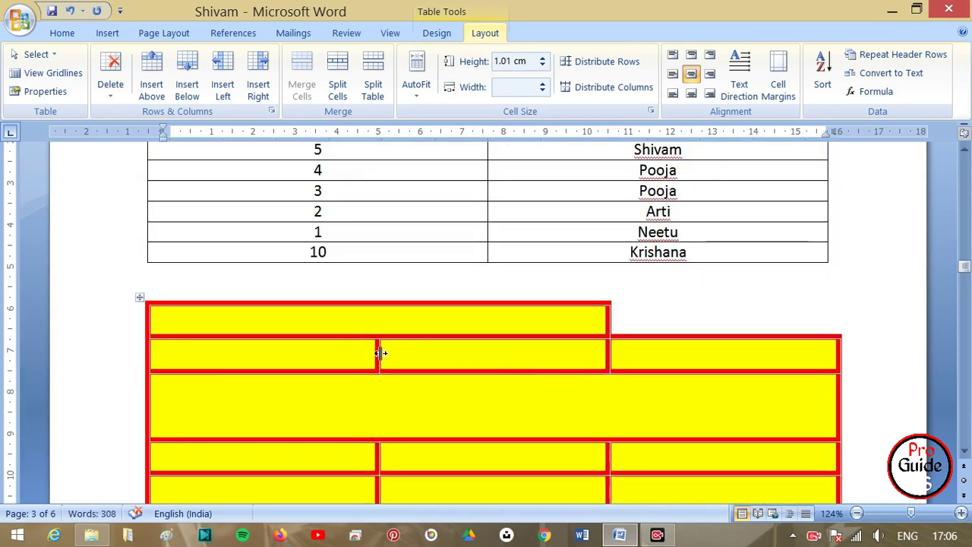
scroll(364, 190, down, 1)
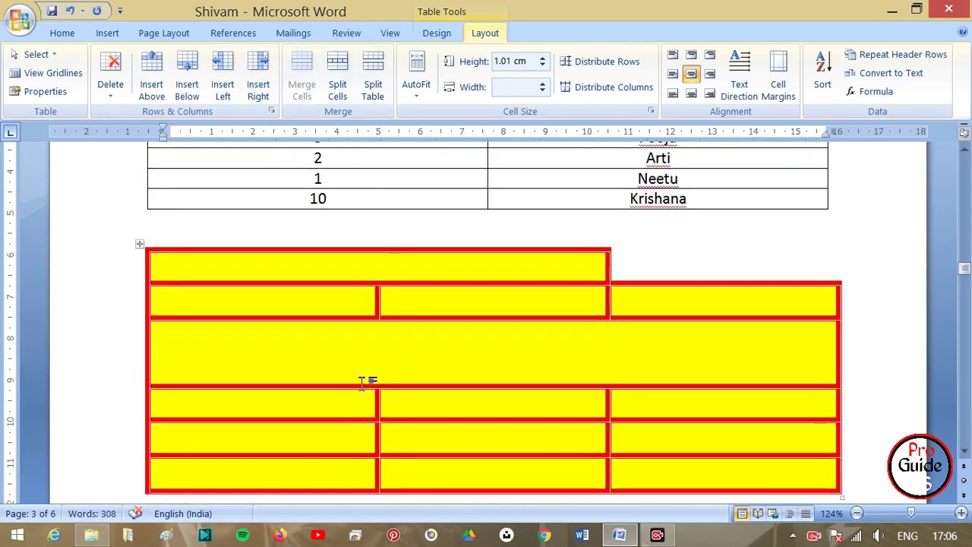
scroll(362, 384, down, 2)
drag(643, 326, 586, 330)
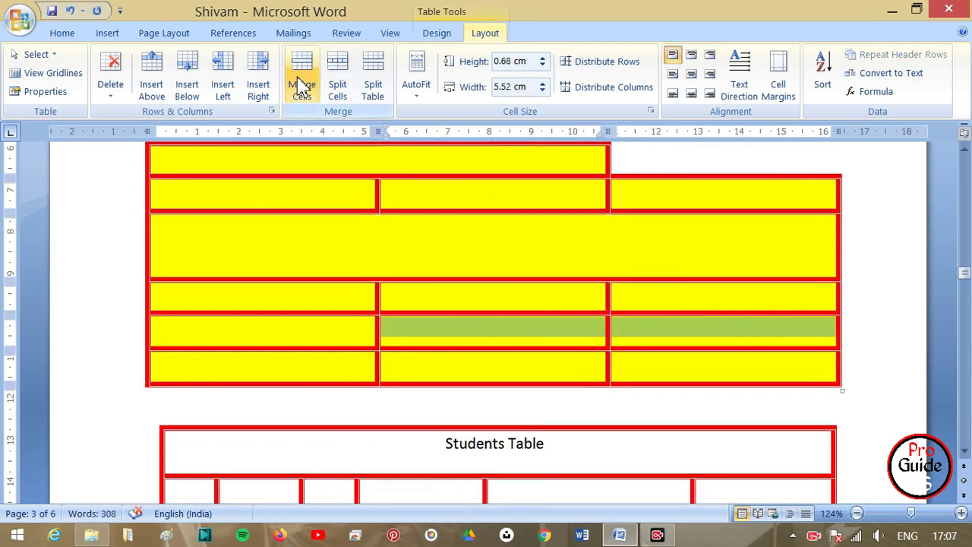
click(302, 86)
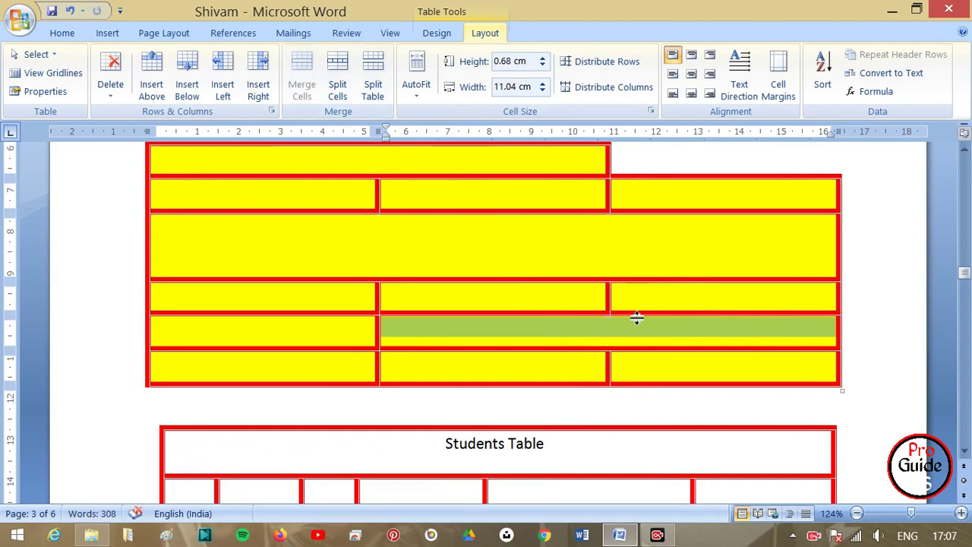
scroll(637, 318, up, 5)
scroll(638, 318, up, 2)
scroll(638, 318, up, 2)
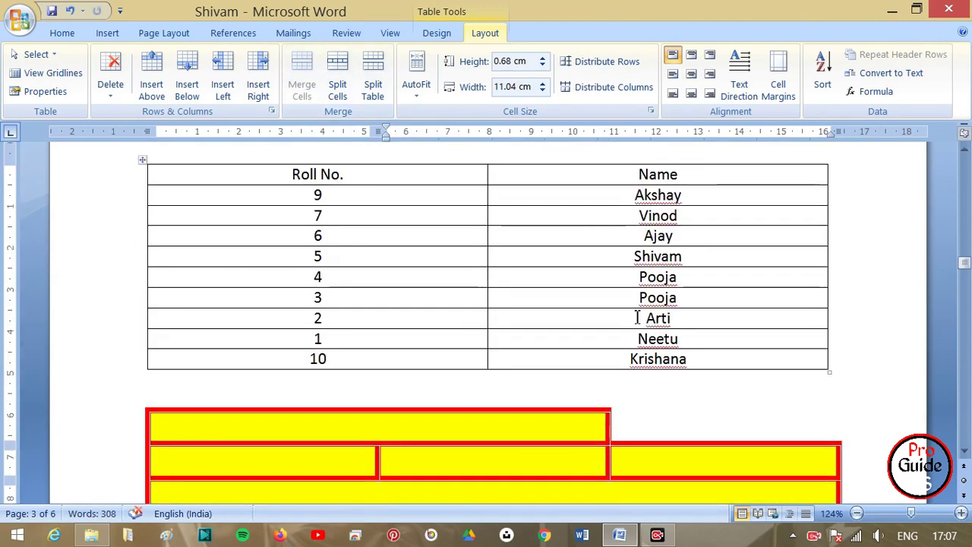
scroll(637, 318, up, 1)
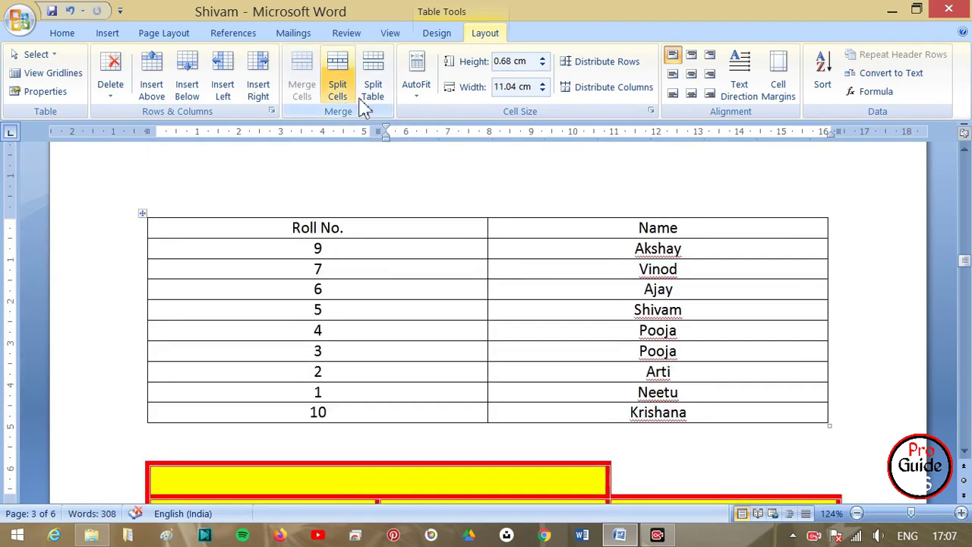
scroll(634, 266, down, 4)
scroll(633, 262, down, 3)
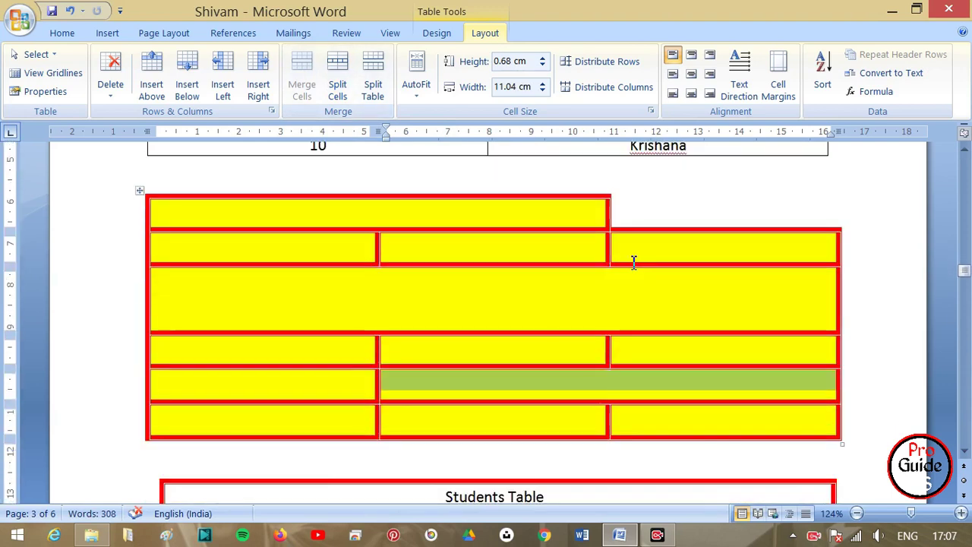
click(308, 275)
Step: Split the tall third-row cell into 5 columns, undo, then split it into 3 columns
click(33, 54)
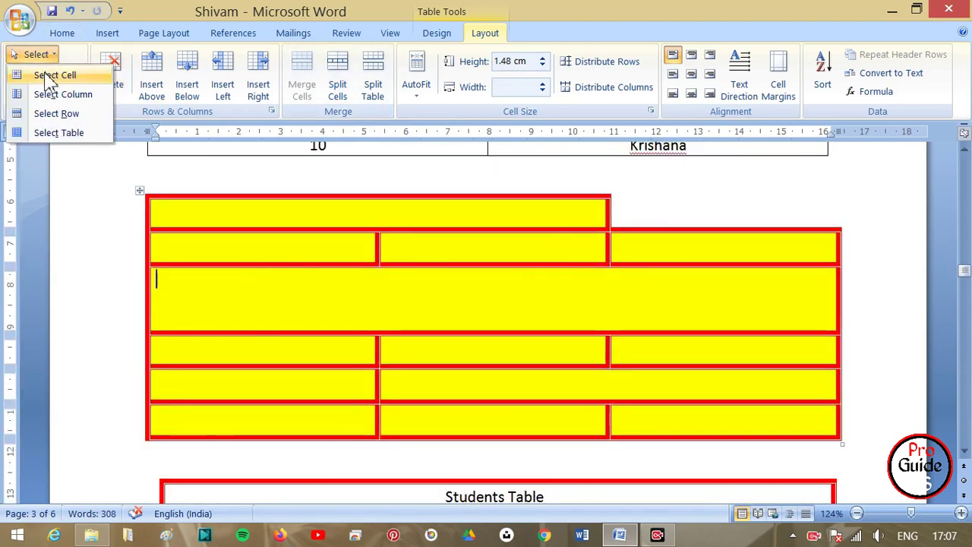
click(50, 113)
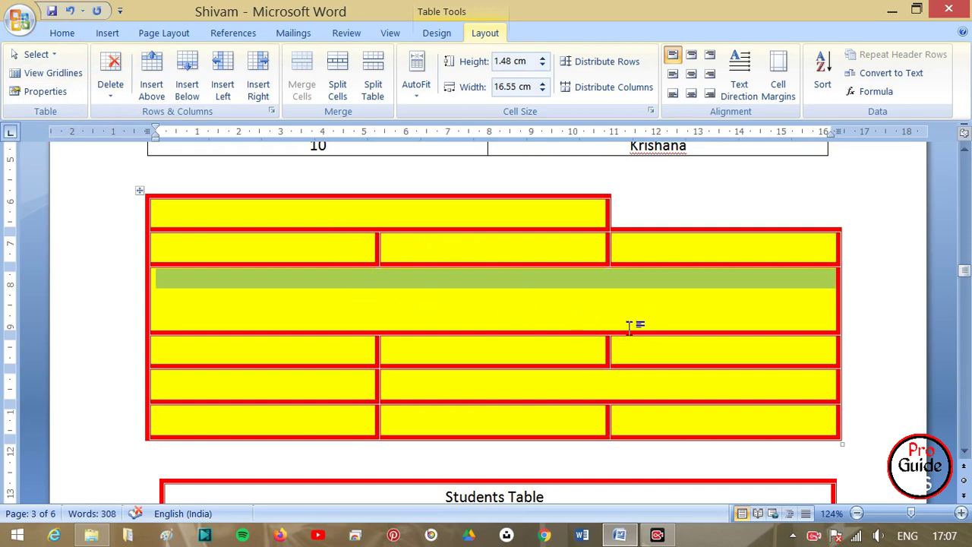
click(351, 101)
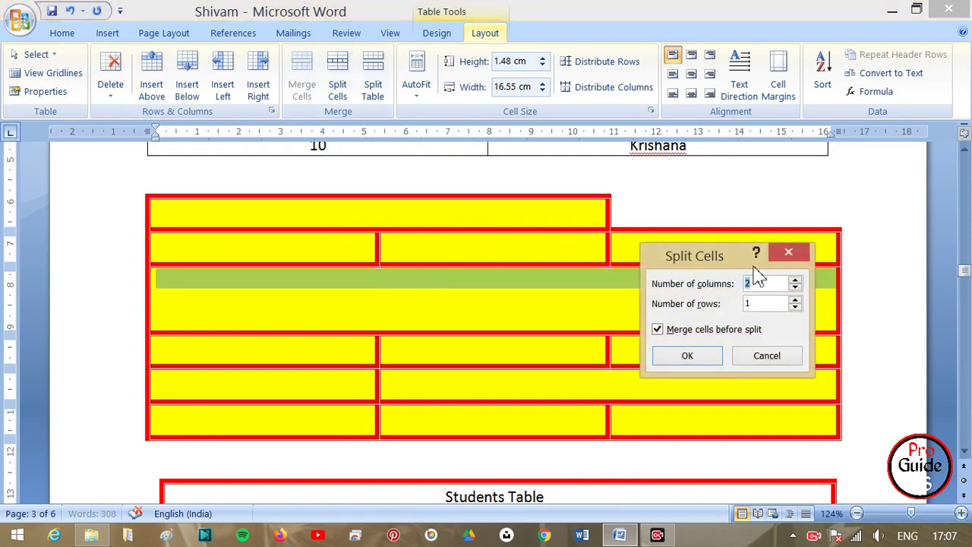
text(5)
click(687, 357)
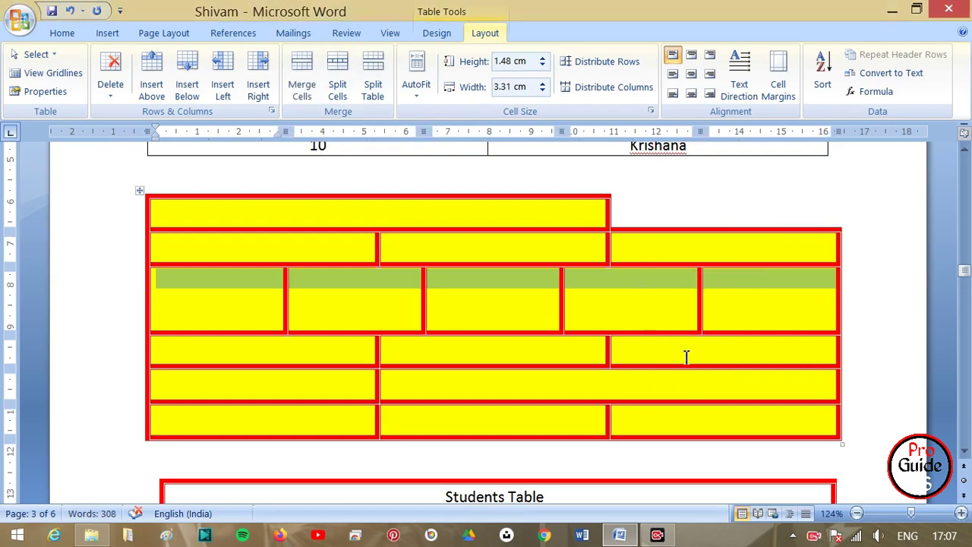
click(251, 308)
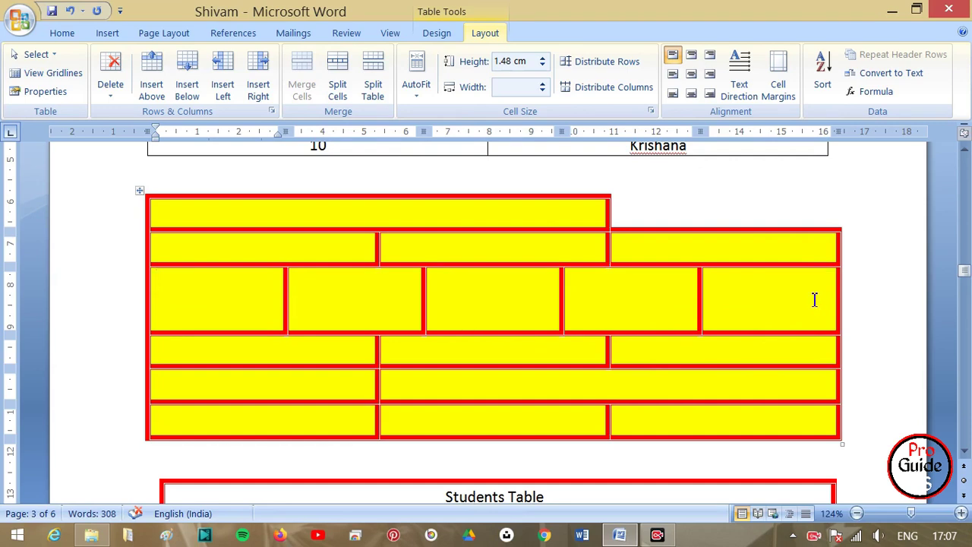
key(ctrl+z)
click(338, 95)
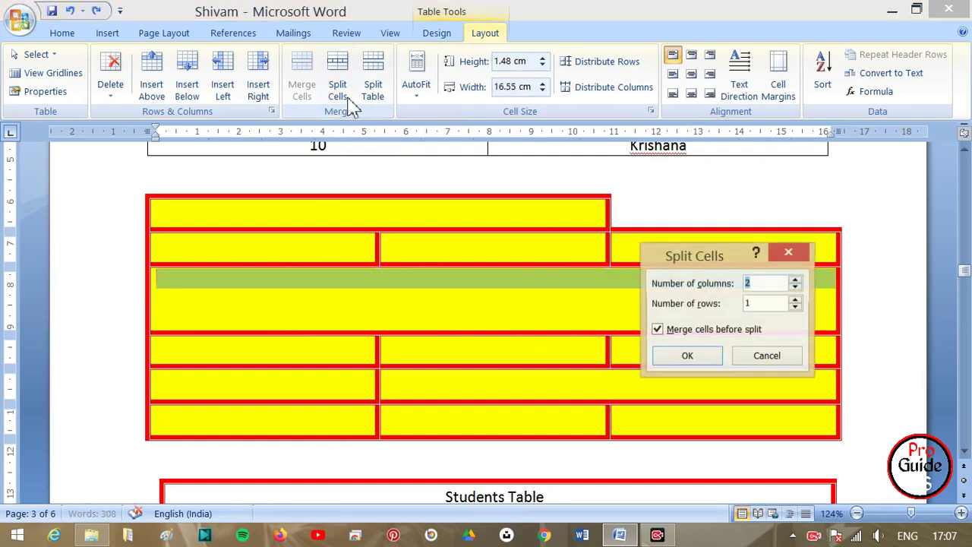
text(3)
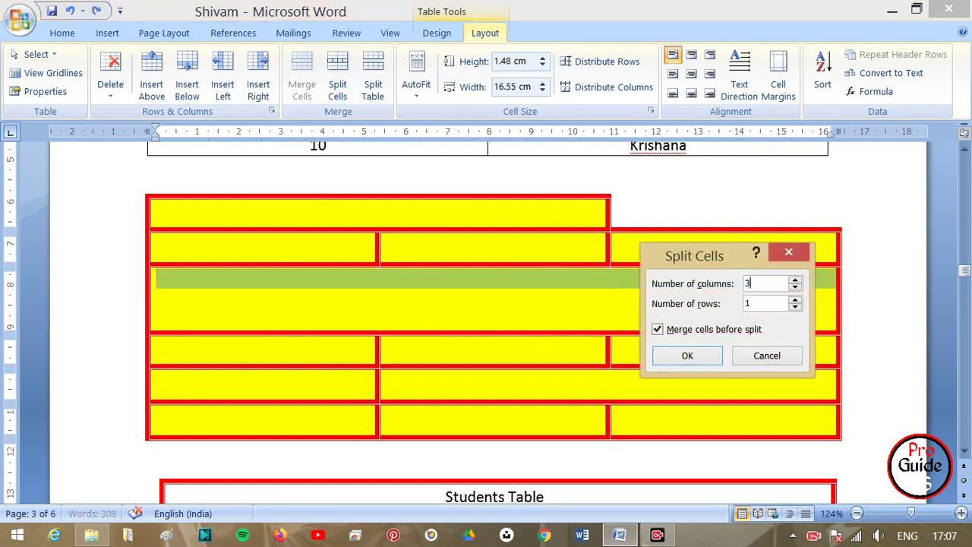
click(683, 357)
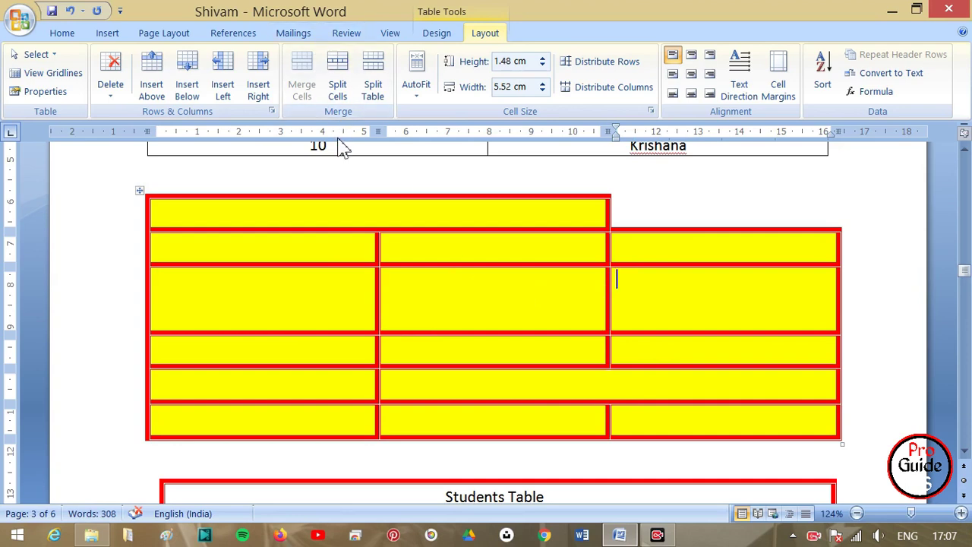
Step: Split the Roll No./Name table above roll number 5, undo the split, and select the whole table
scroll(404, 182, up, 3)
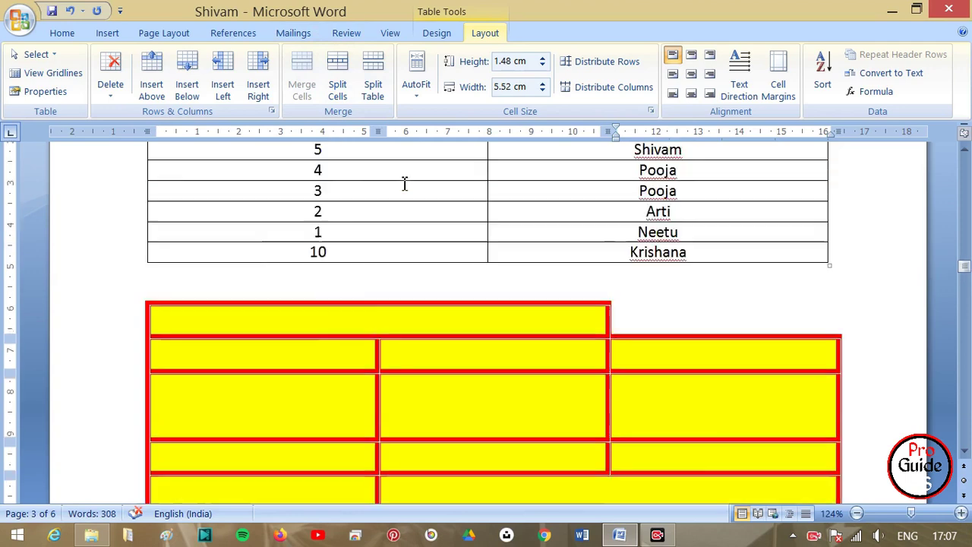
scroll(423, 195, up, 3)
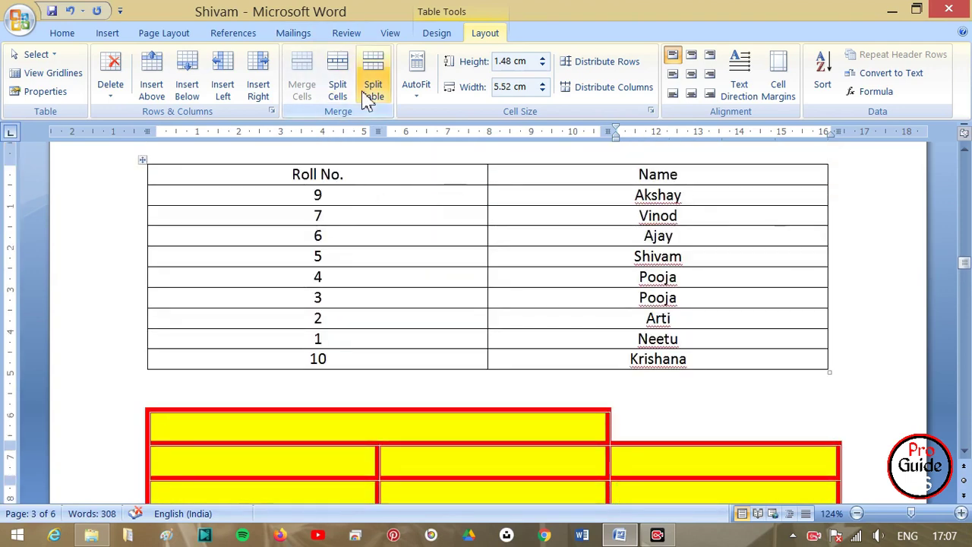
click(353, 247)
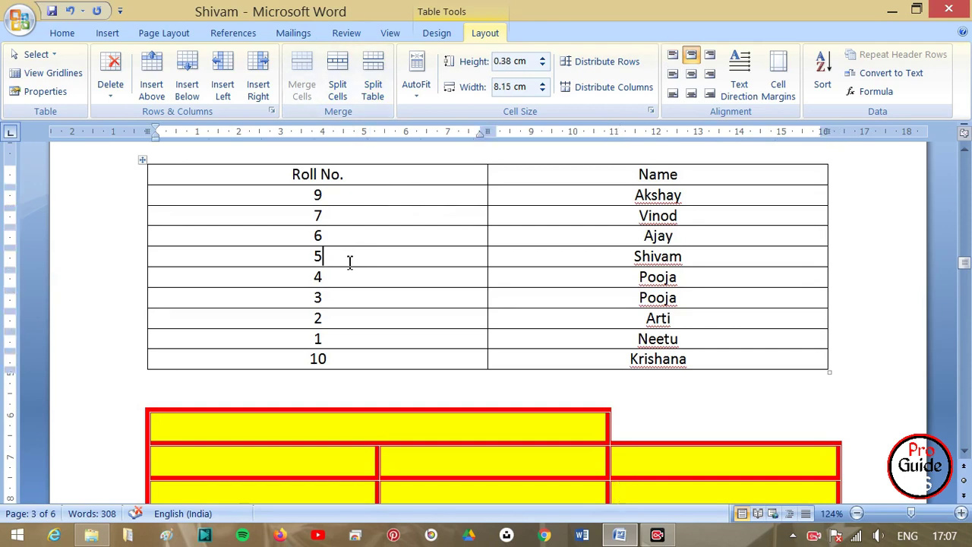
click(373, 85)
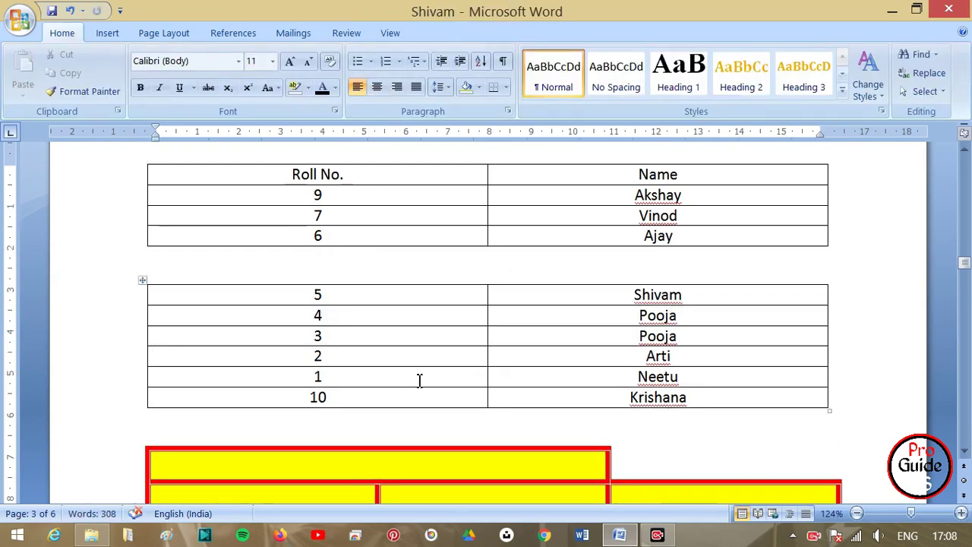
key(ctrl+z)
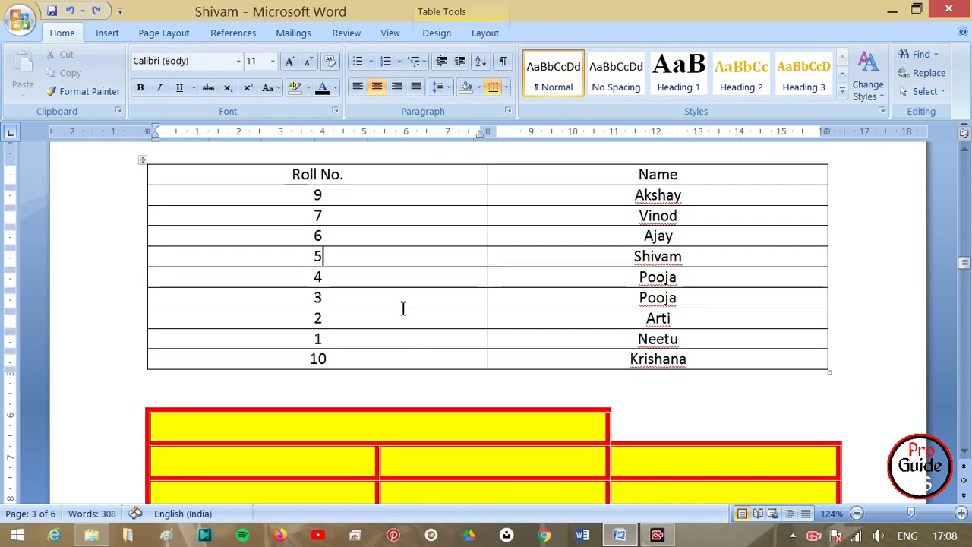
click(483, 34)
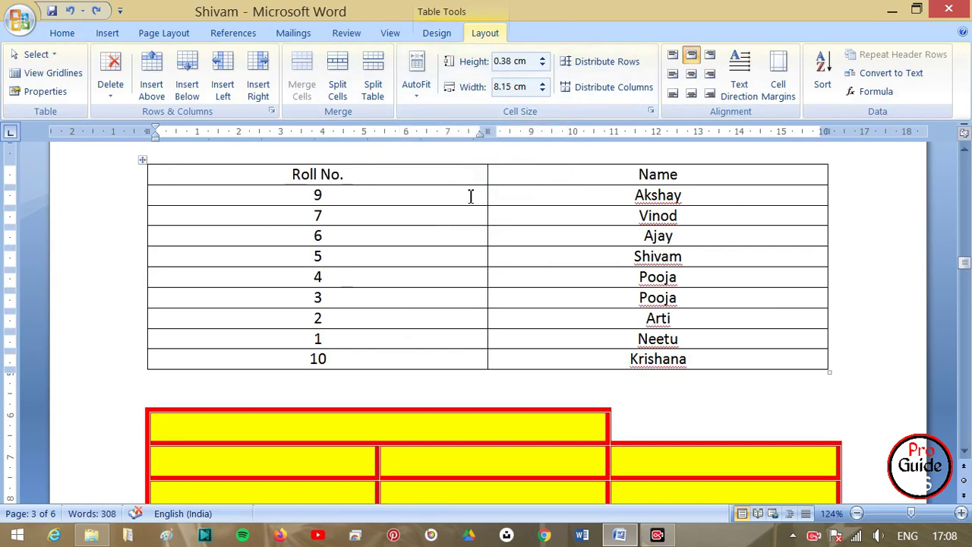
click(143, 160)
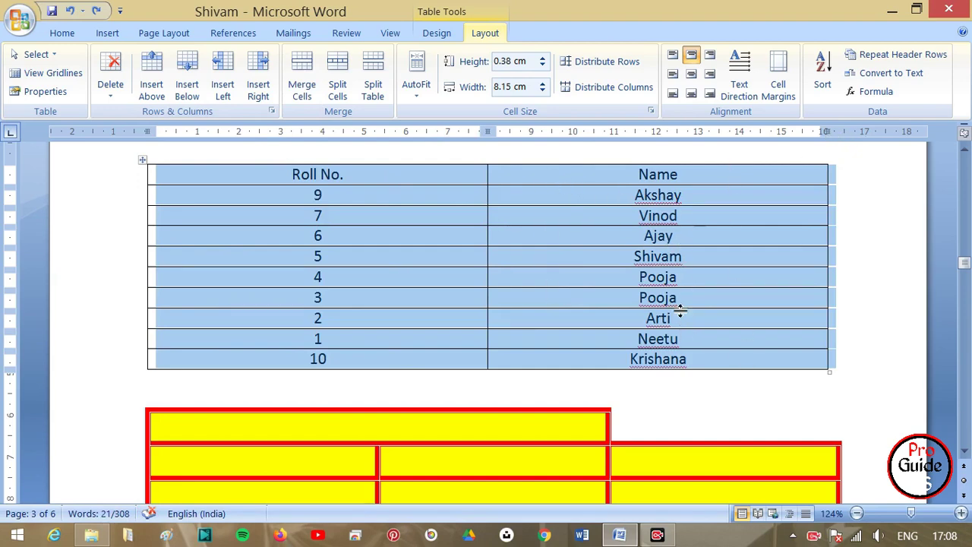
Step: Apply red shading from the Design tab's Shading menu to the Roll No./Name header row
click(354, 171)
drag(275, 180, 521, 177)
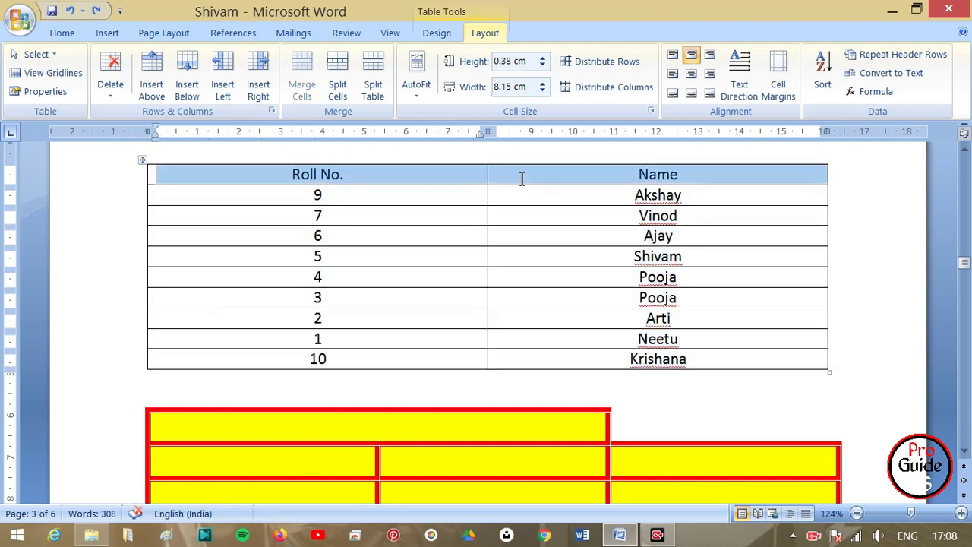
click(438, 34)
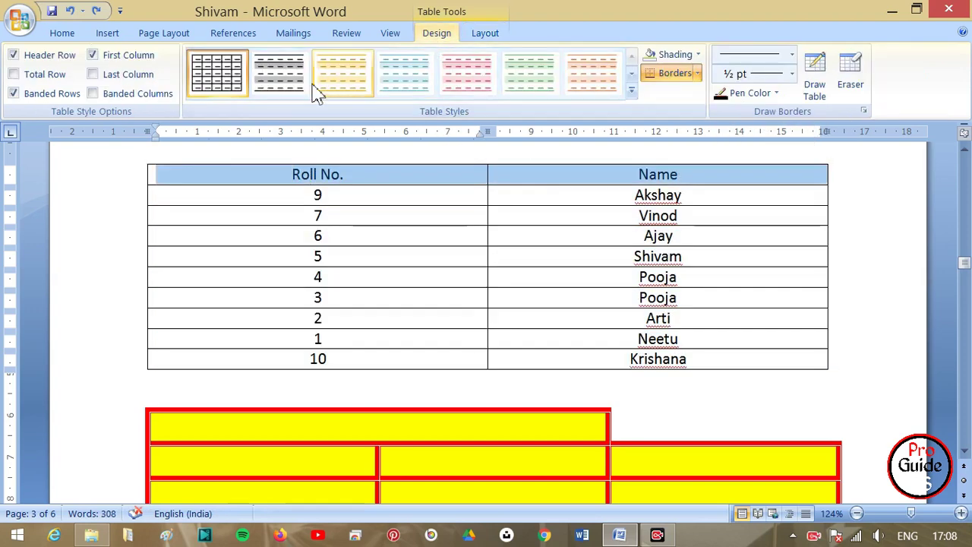
click(697, 55)
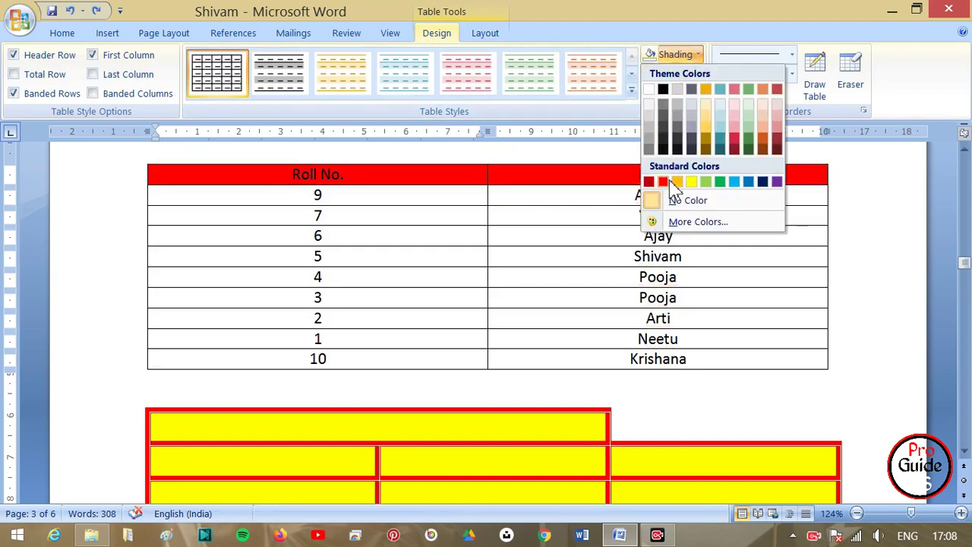
click(686, 277)
click(588, 217)
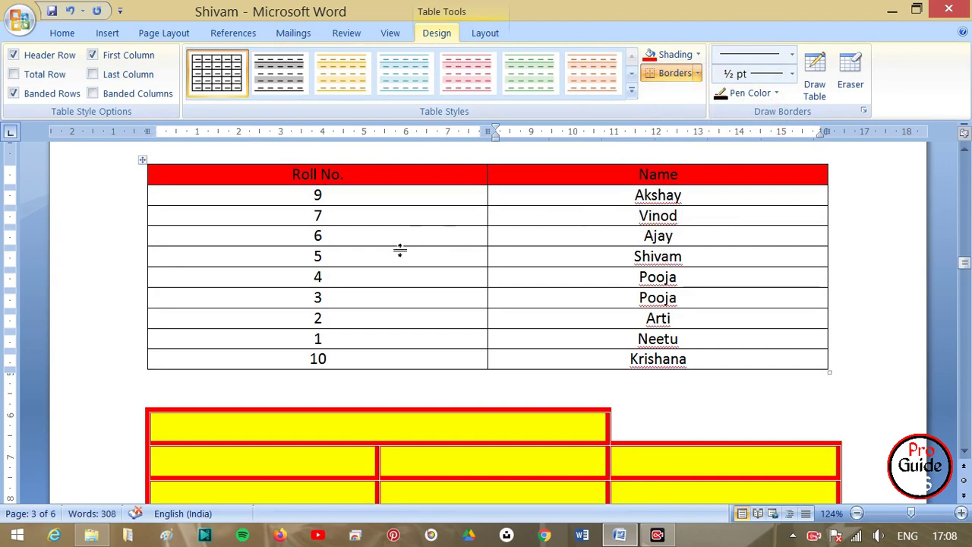
click(485, 33)
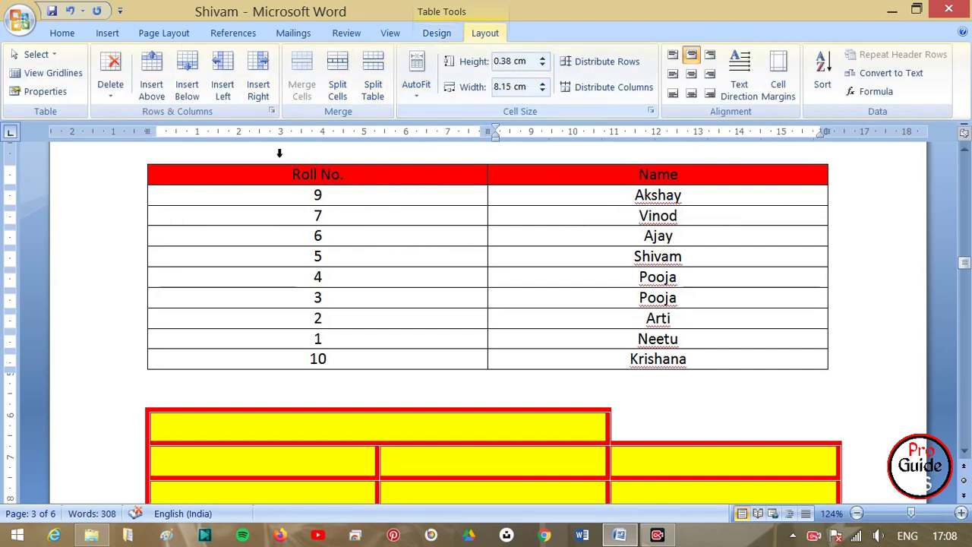
Step: Shrink the Roll No./Name table with AutoFit Contents, removing a stray text entry
mouse_move(283, 173)
mouse_down()
mouse_move(619, 275)
mouse_move(679, 365)
mouse_up()
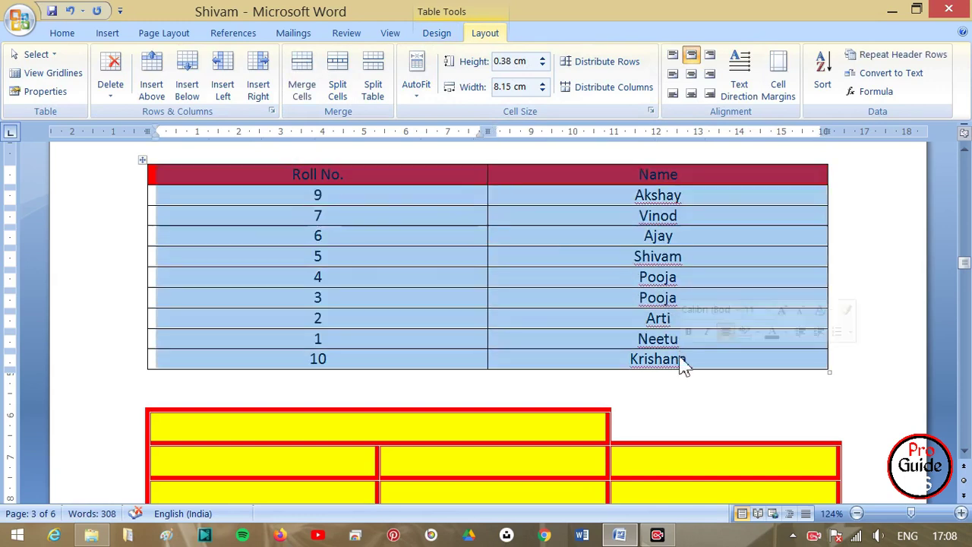
click(414, 90)
click(420, 116)
click(368, 206)
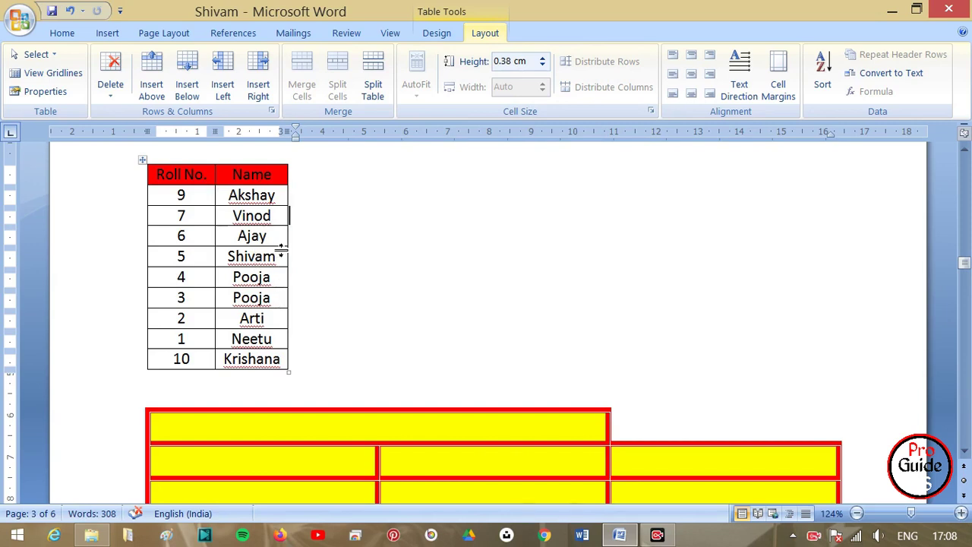
click(177, 195)
text(gd)
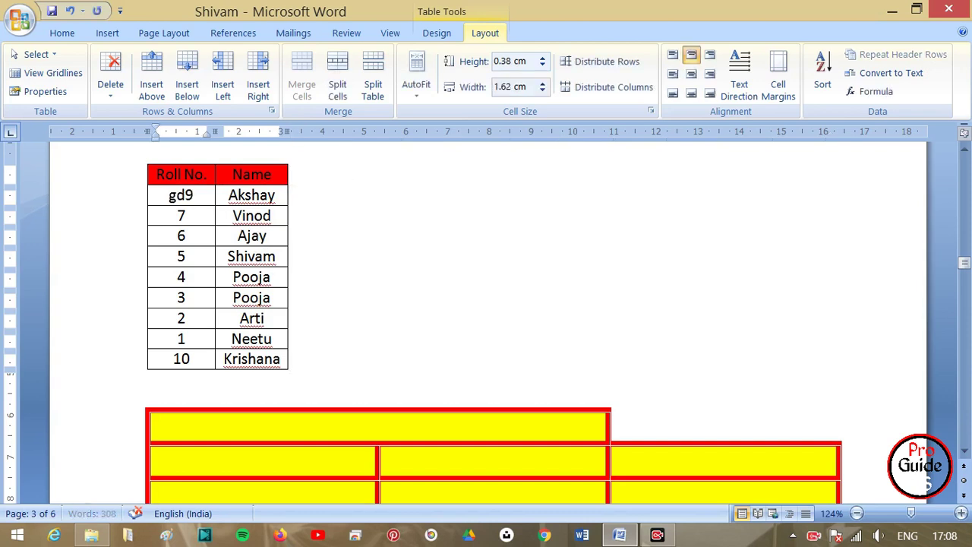
text(rfk)
key(ctrl+z)
key(ctrl+z)
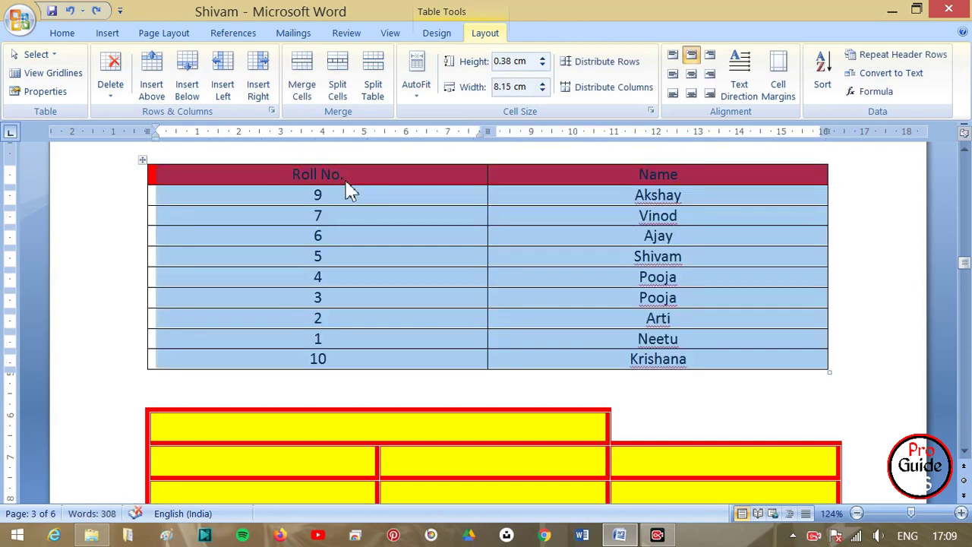
key(ctrl+z)
click(317, 175)
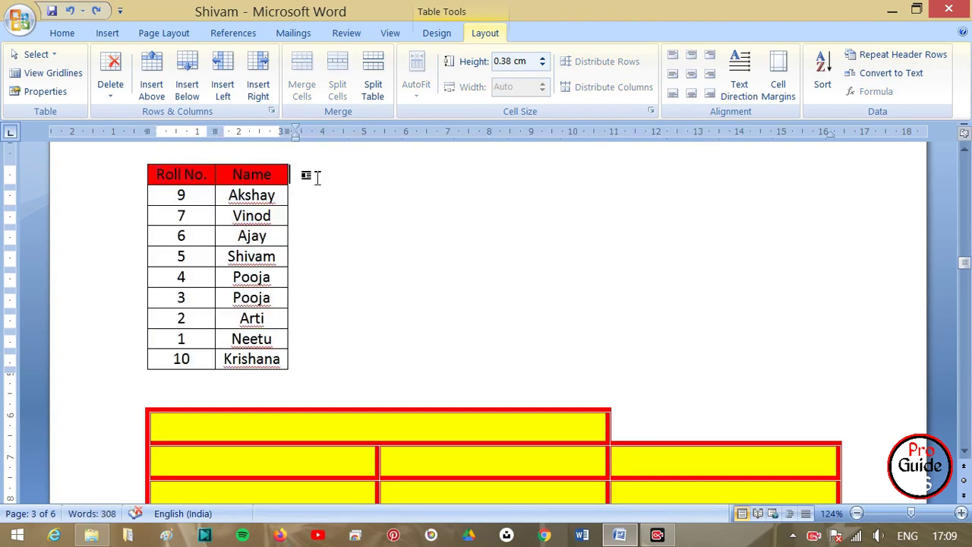
click(255, 256)
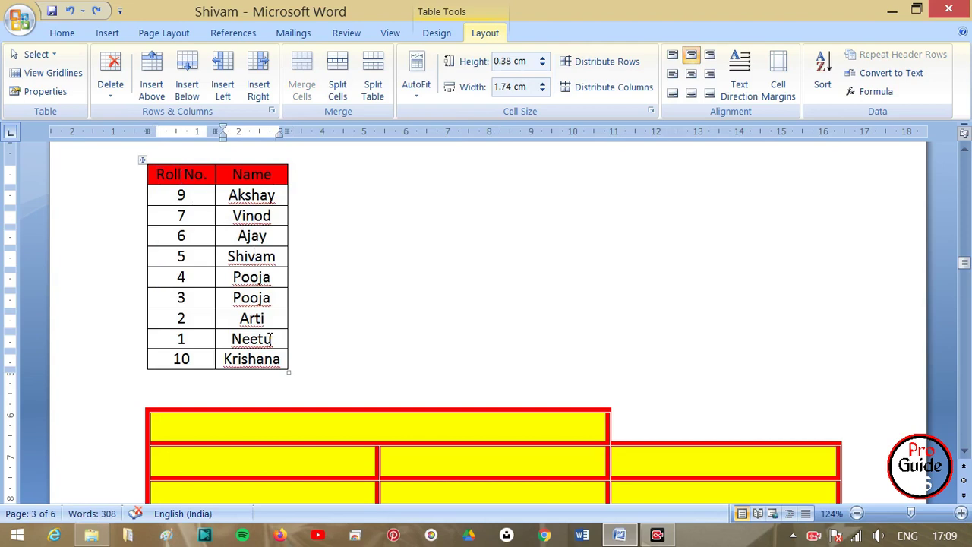
click(166, 176)
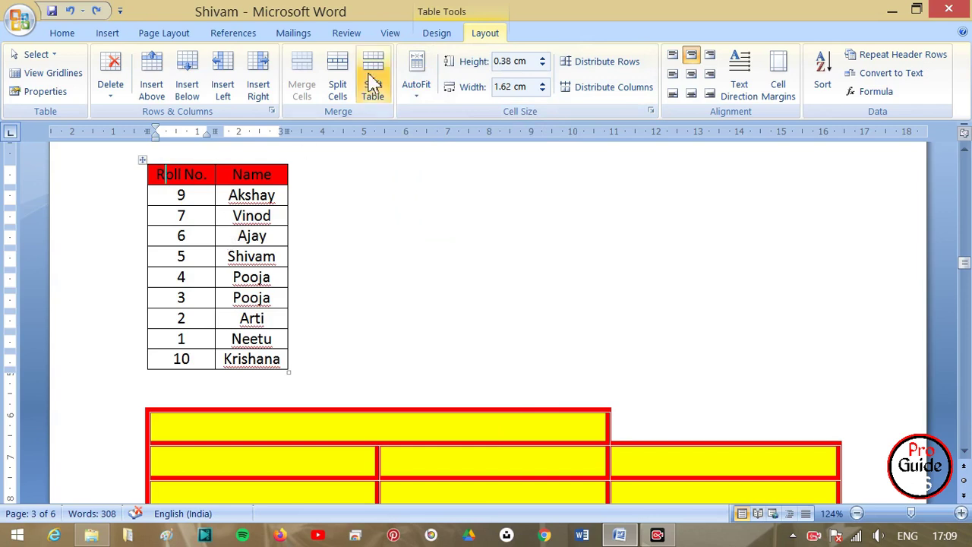
Step: Select the narrow table and AutoFit it to the window across the full page width
click(411, 98)
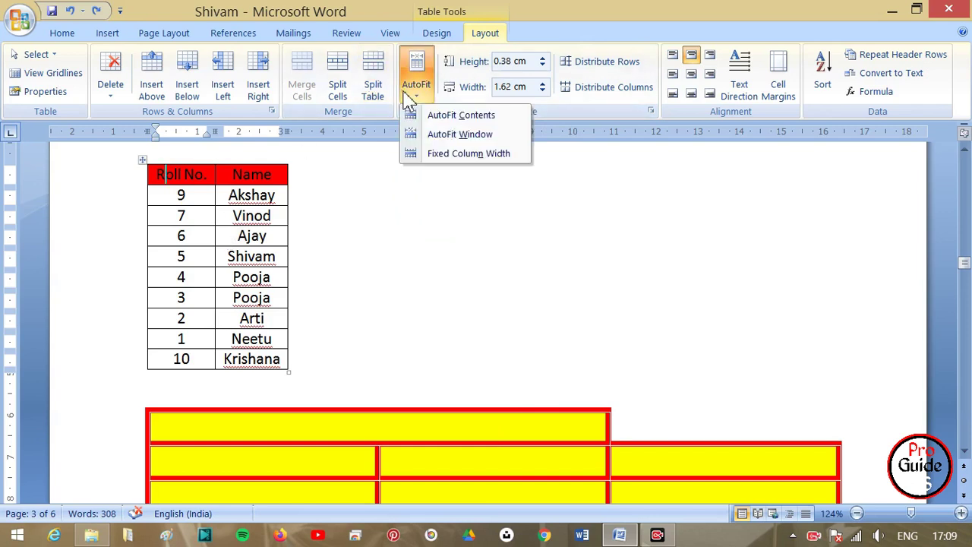
click(216, 235)
click(149, 162)
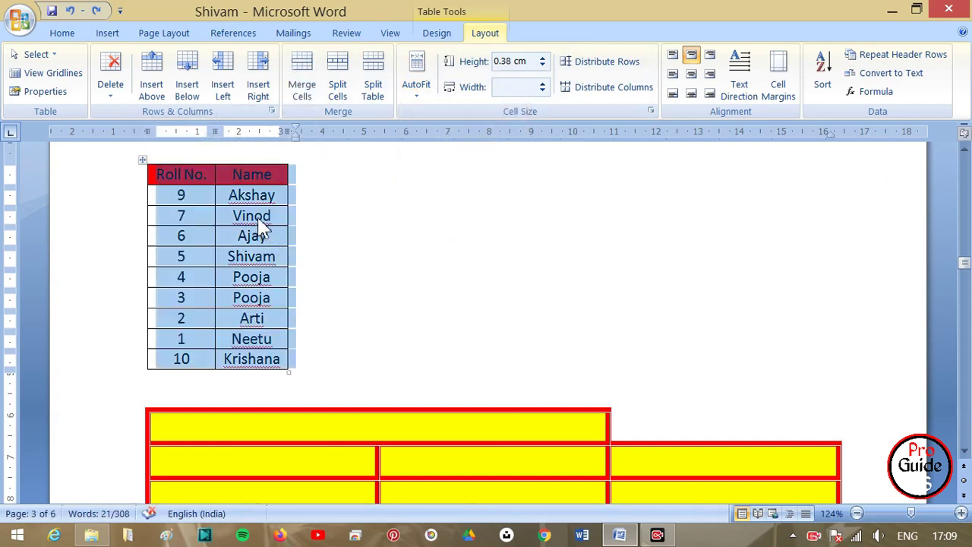
click(420, 94)
click(431, 132)
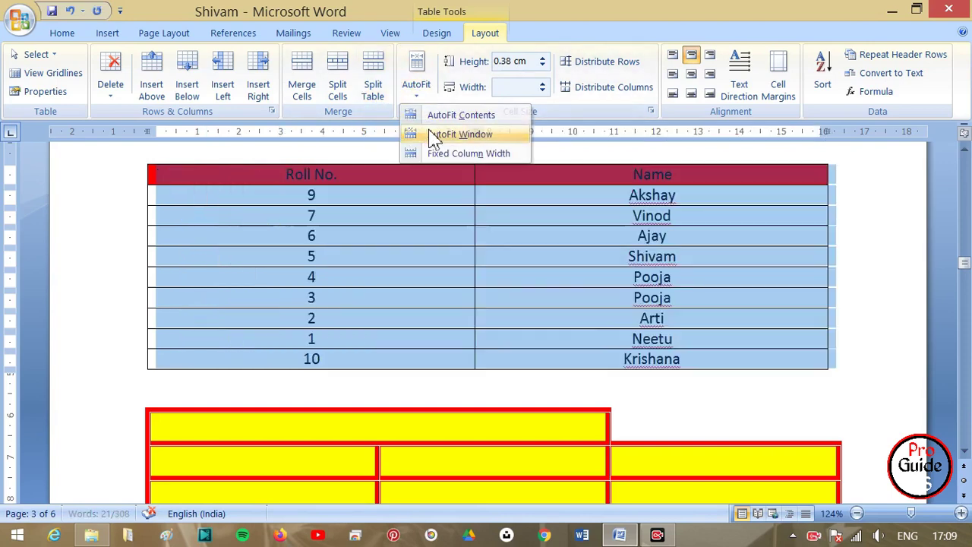
click(633, 299)
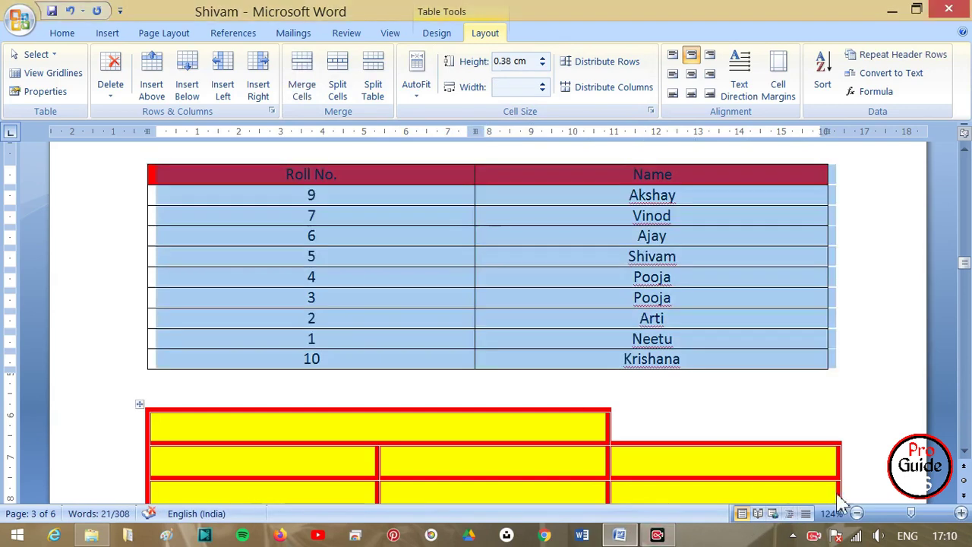
click(227, 217)
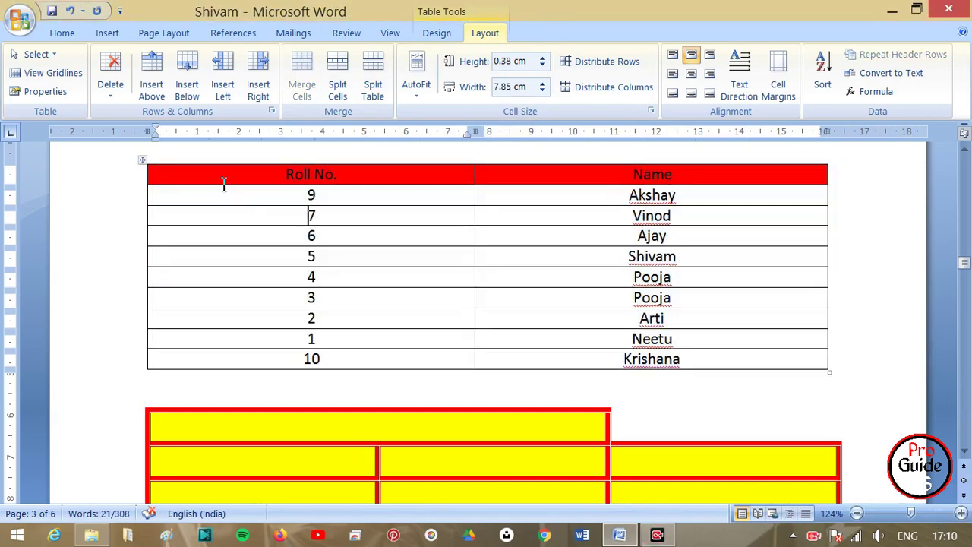
scroll(339, 310, down, 5)
scroll(339, 310, down, 5)
Step: Shrink the College enrollment table to fit its contents with AutoFit Contents
scroll(340, 310, down, 5)
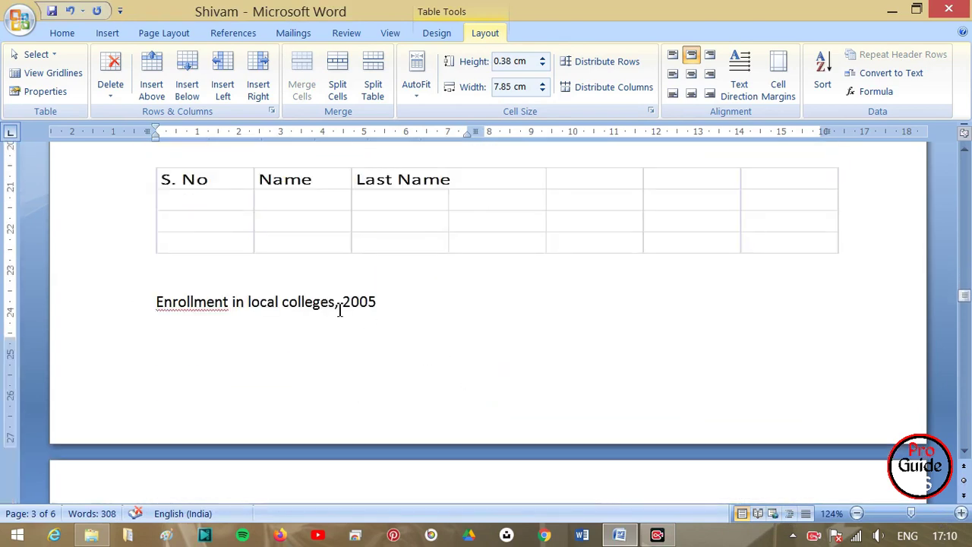
scroll(433, 321, down, 5)
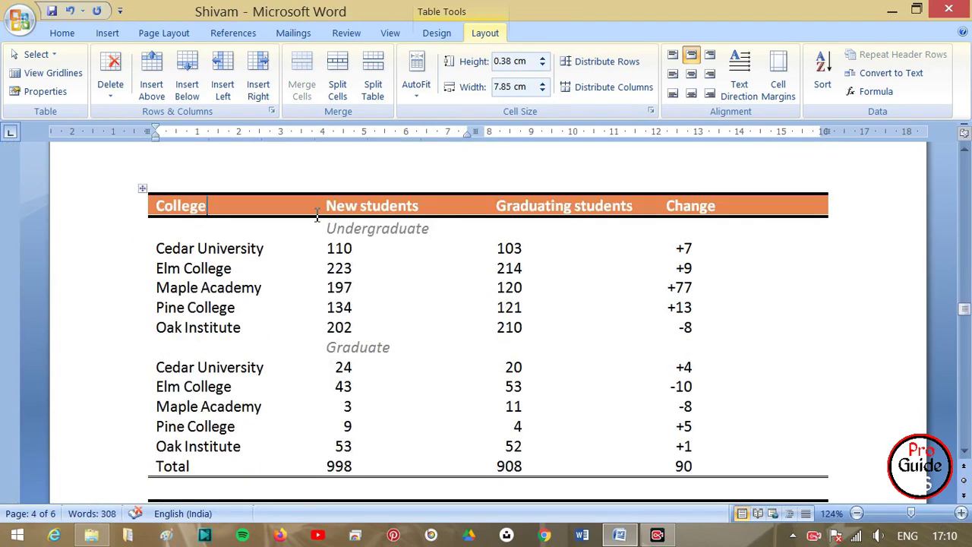
click(142, 189)
click(414, 88)
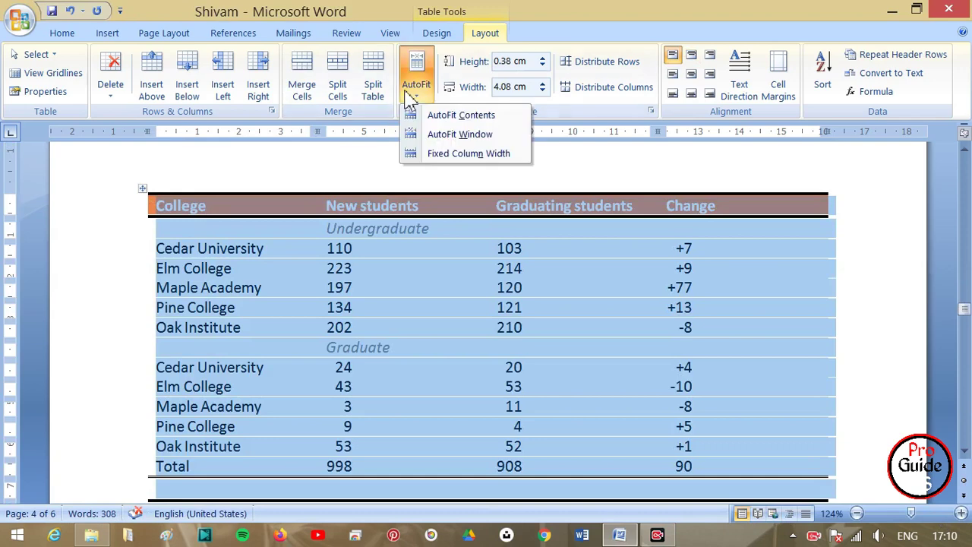
click(419, 116)
click(549, 250)
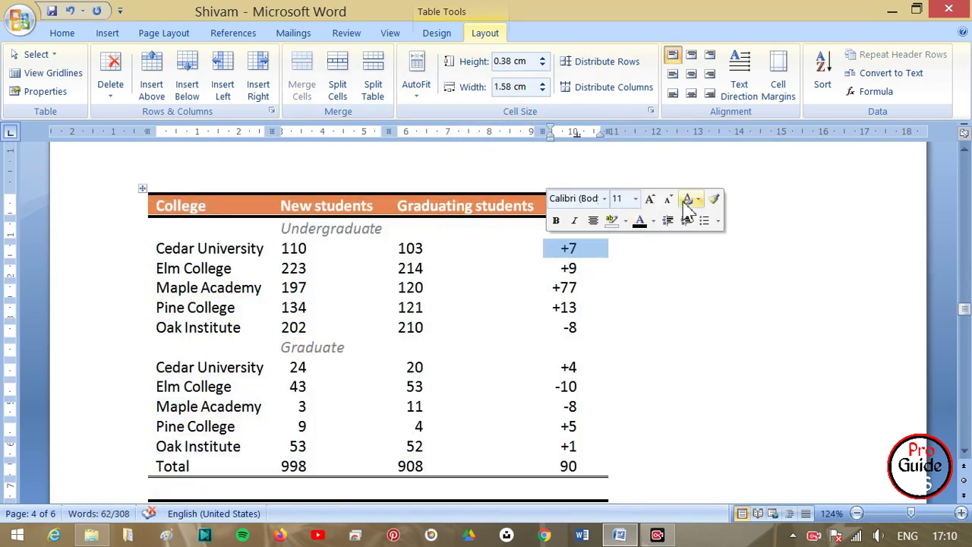
click(783, 219)
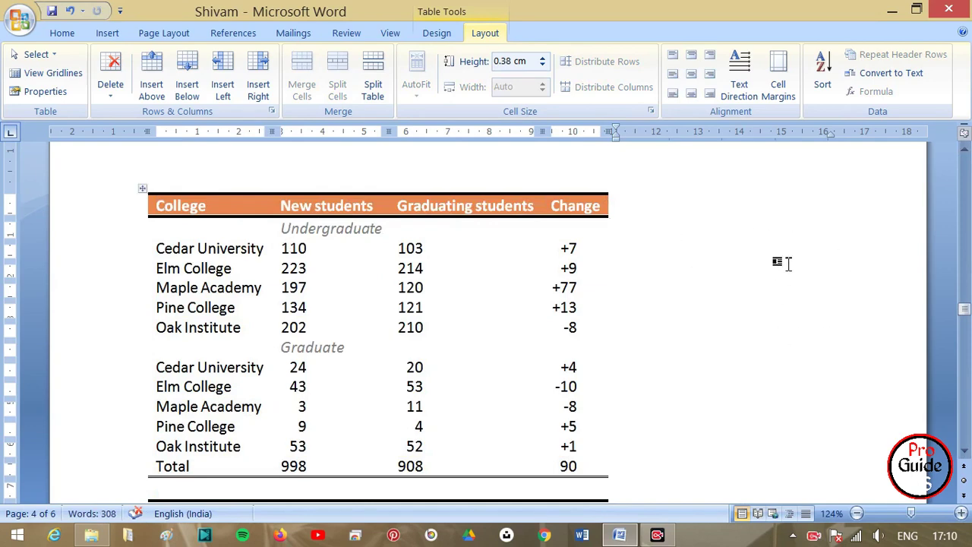
Step: Stretch the enrollment table back to page width with AutoFit Window, caret in College cell
click(143, 188)
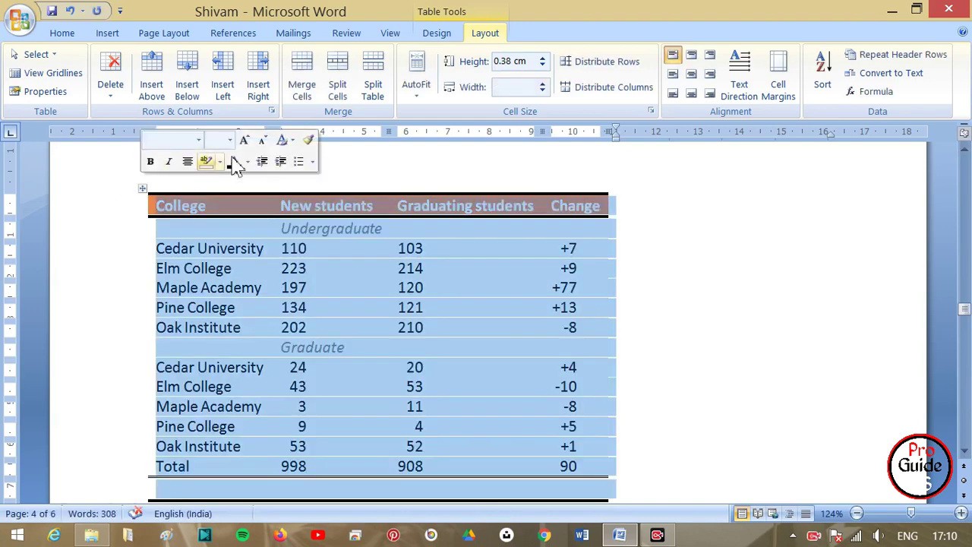
click(422, 87)
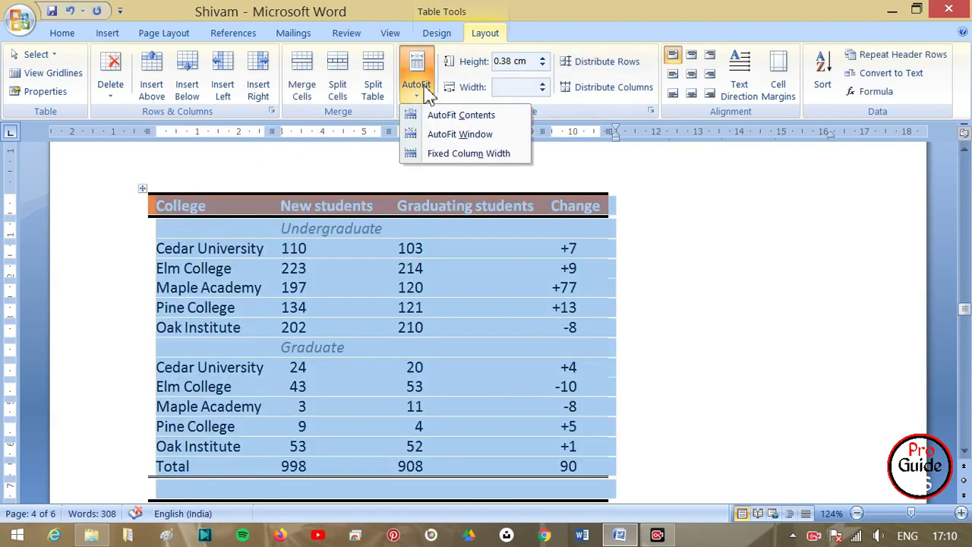
click(429, 134)
click(701, 245)
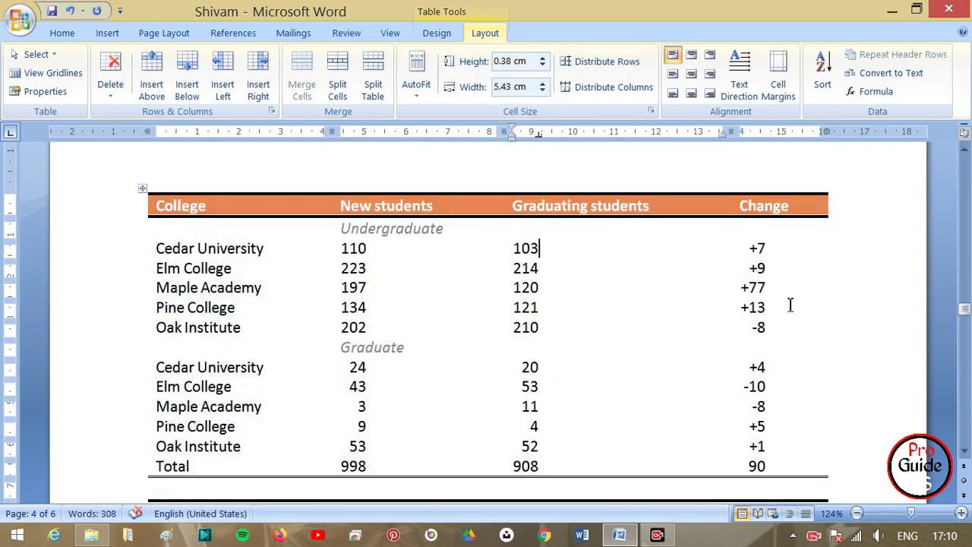
ctrl+scroll(709, 327, down, 3)
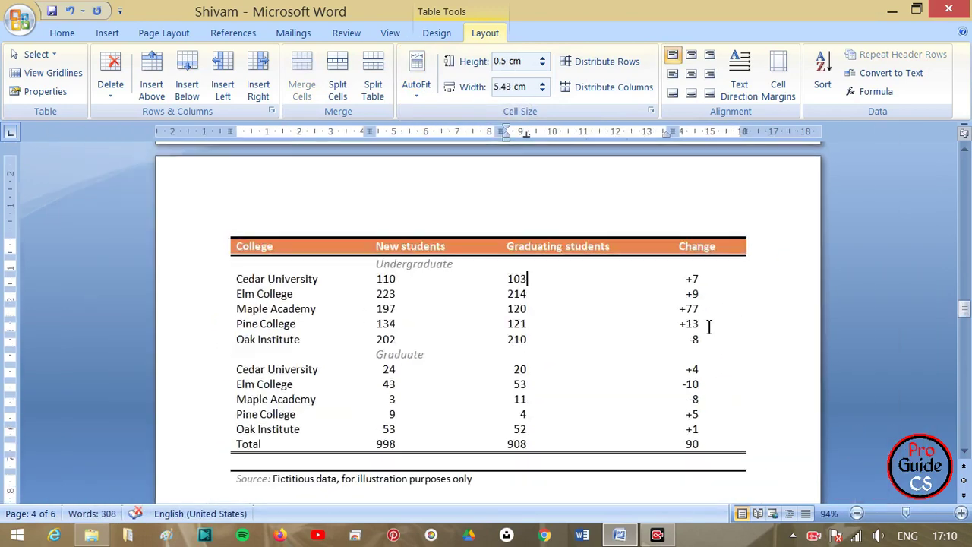
ctrl+scroll(705, 324, down, 2)
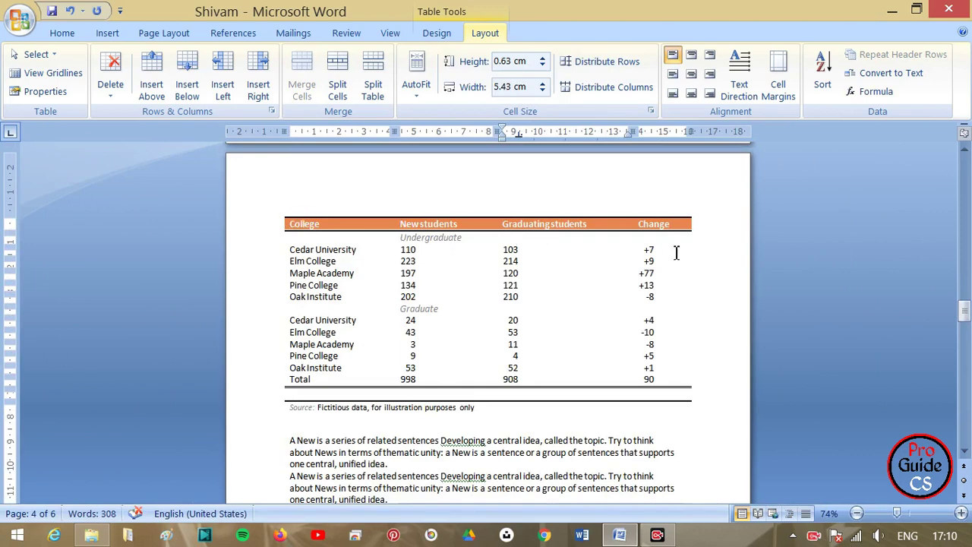
scroll(676, 253, down, 3)
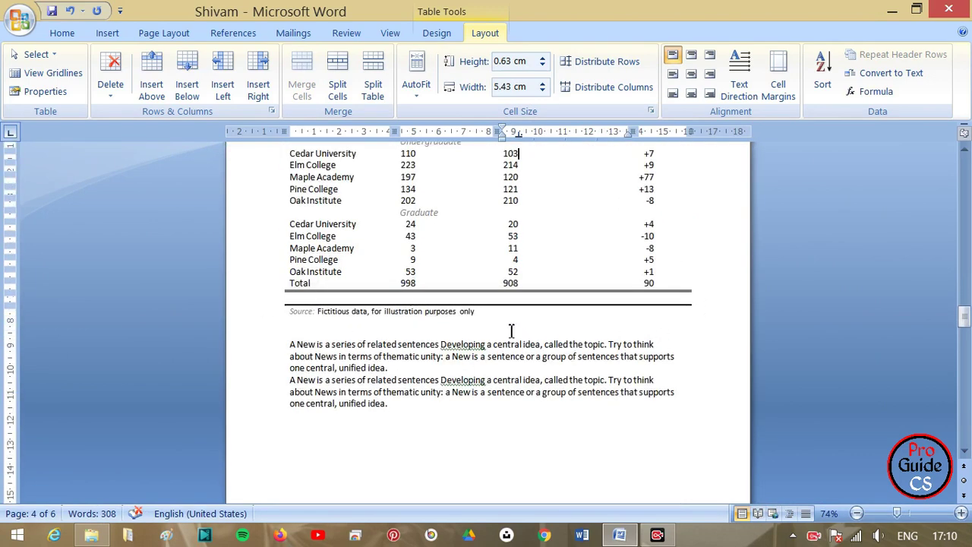
ctrl+scroll(511, 330, up, 3)
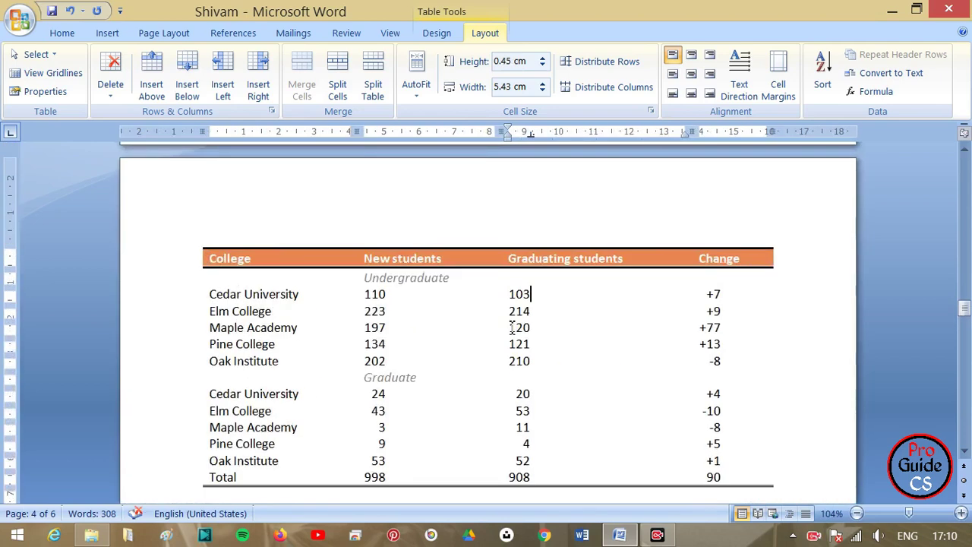
click(230, 249)
click(225, 260)
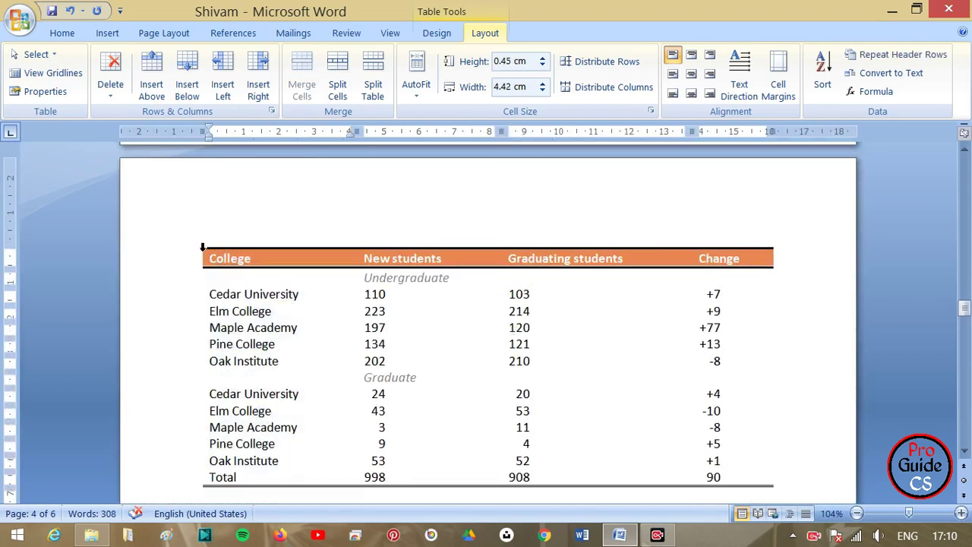
ctrl+scroll(204, 245, up, 2)
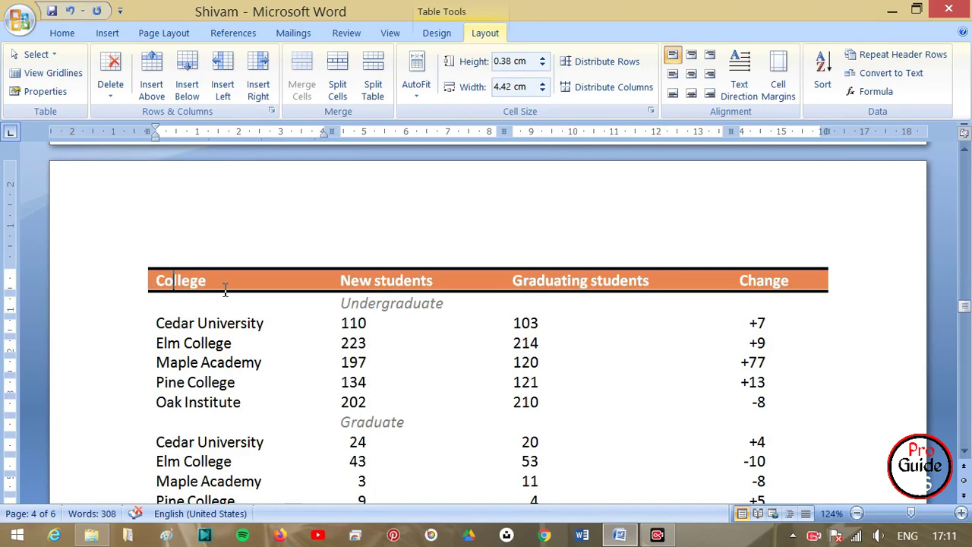
Step: Select the entire College table via Select Table and apply AutoFit Contents to its columns
click(36, 53)
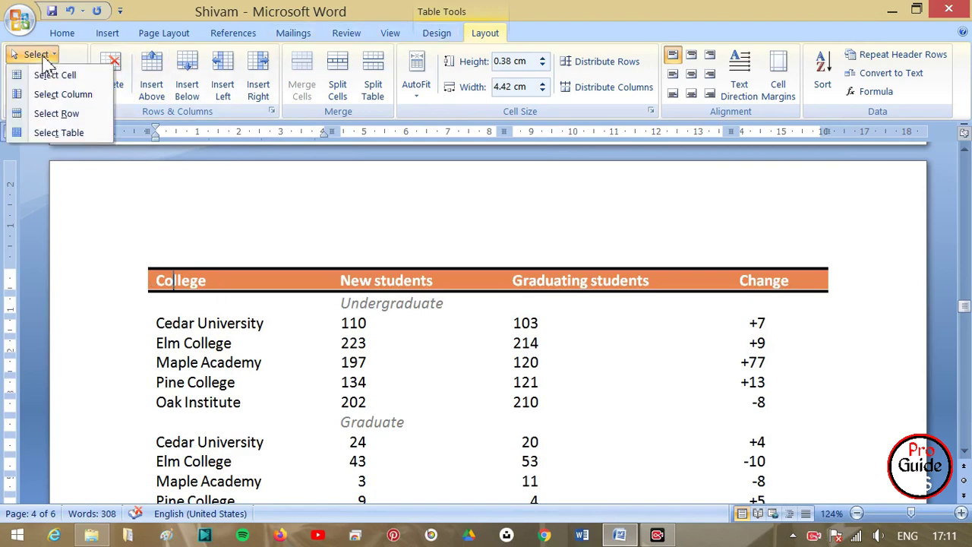
click(61, 132)
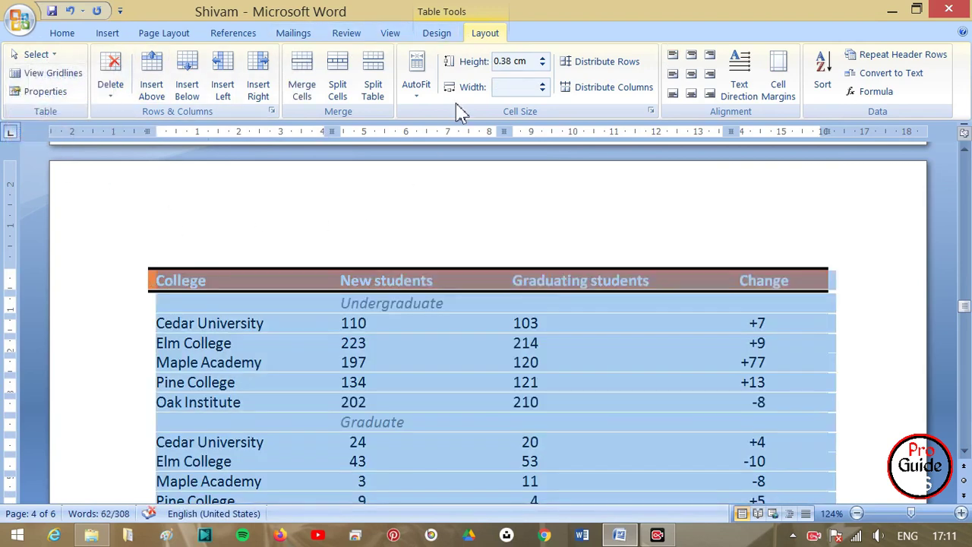
click(417, 85)
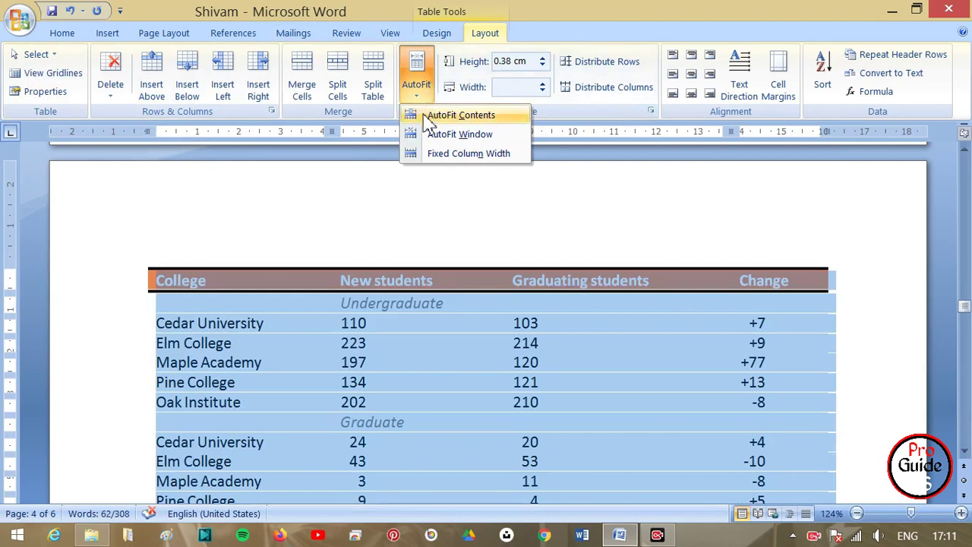
click(456, 114)
click(787, 351)
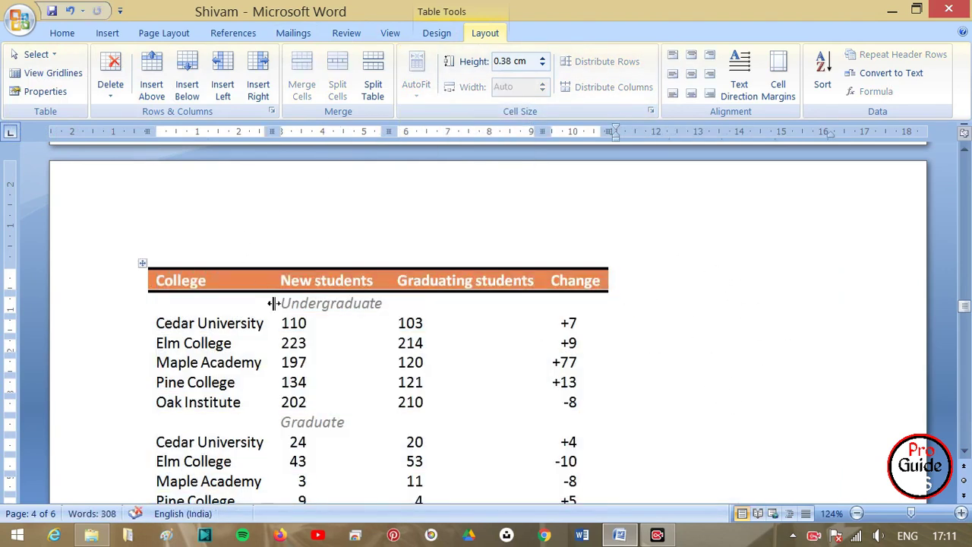
click(355, 319)
click(416, 85)
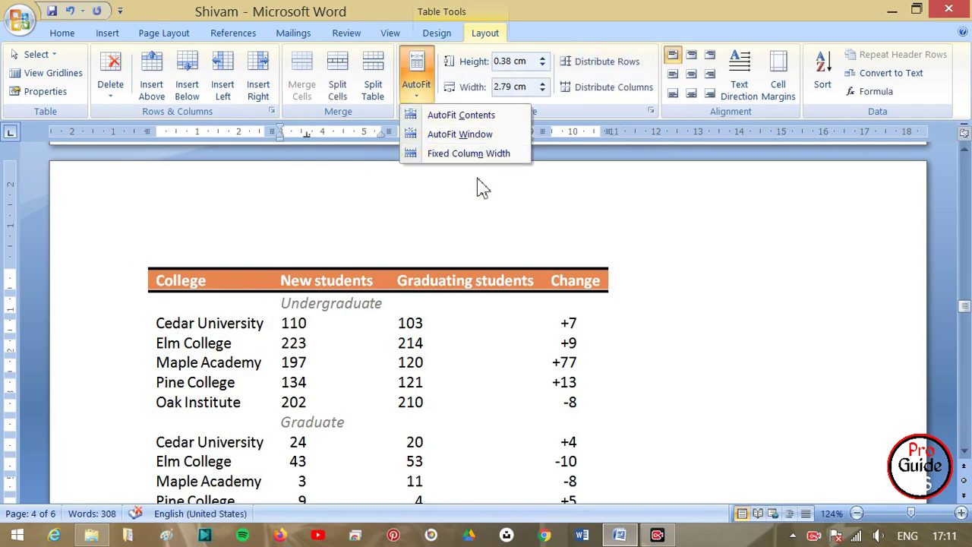
scroll(532, 206, up, 7)
Step: Select the yellow Roll No./Name table and apply AutoFit Fixed Column Width
scroll(543, 210, up, 5)
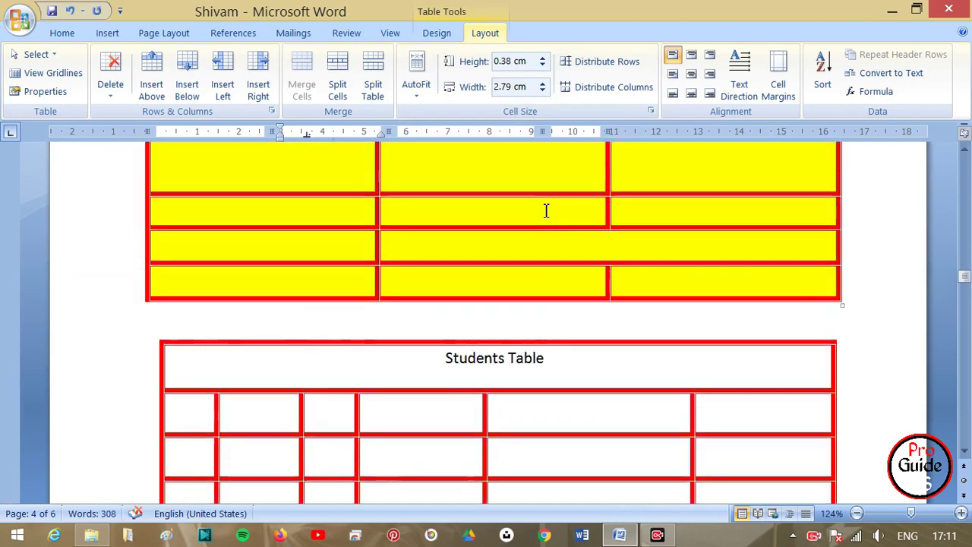
scroll(563, 216, up, 3)
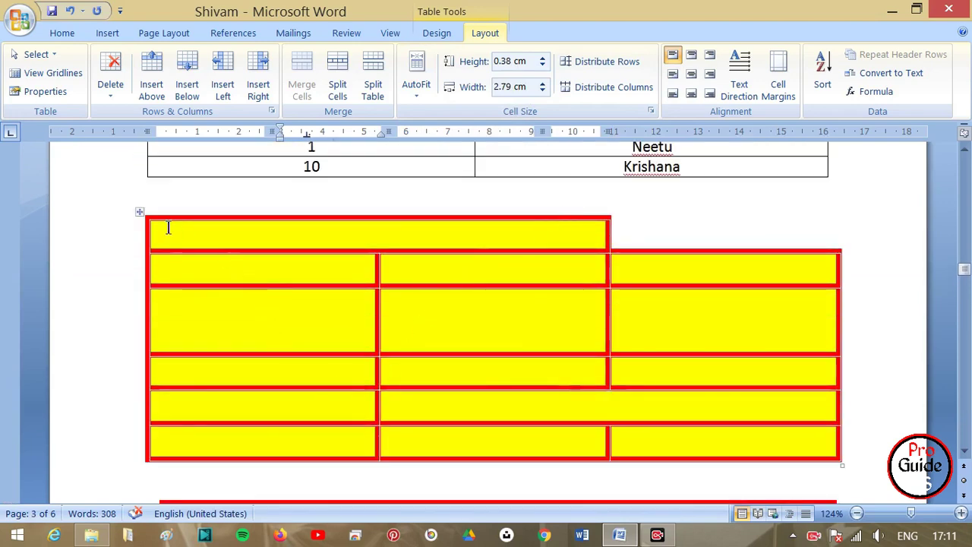
click(141, 215)
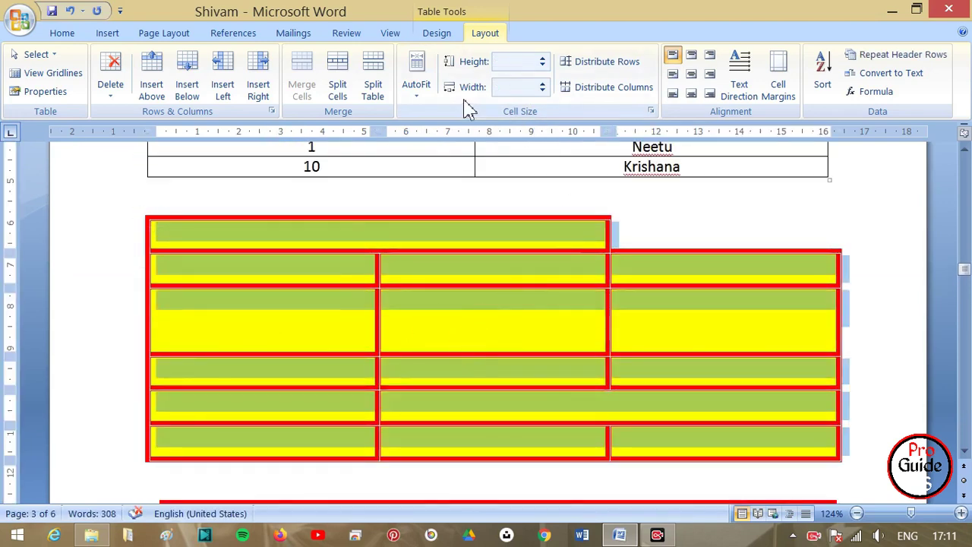
click(428, 101)
click(436, 154)
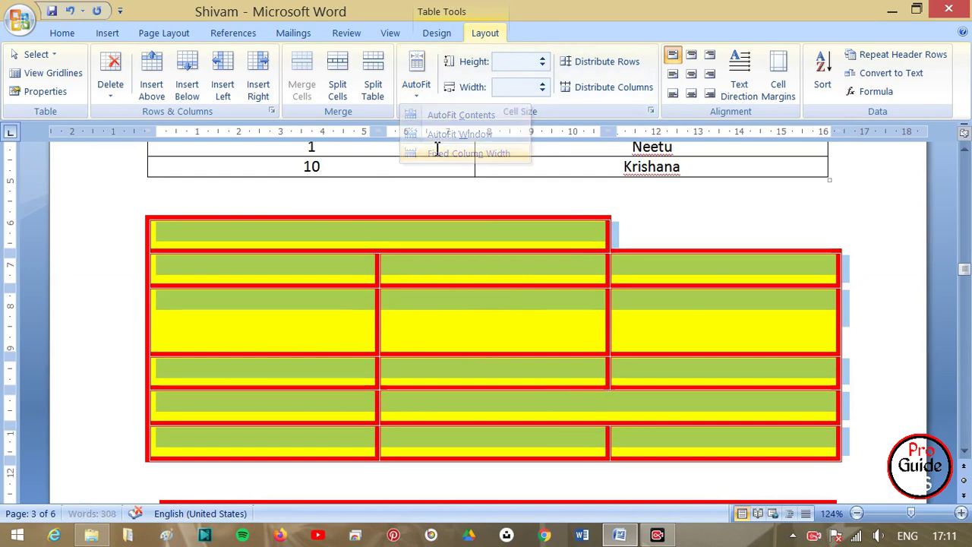
click(436, 300)
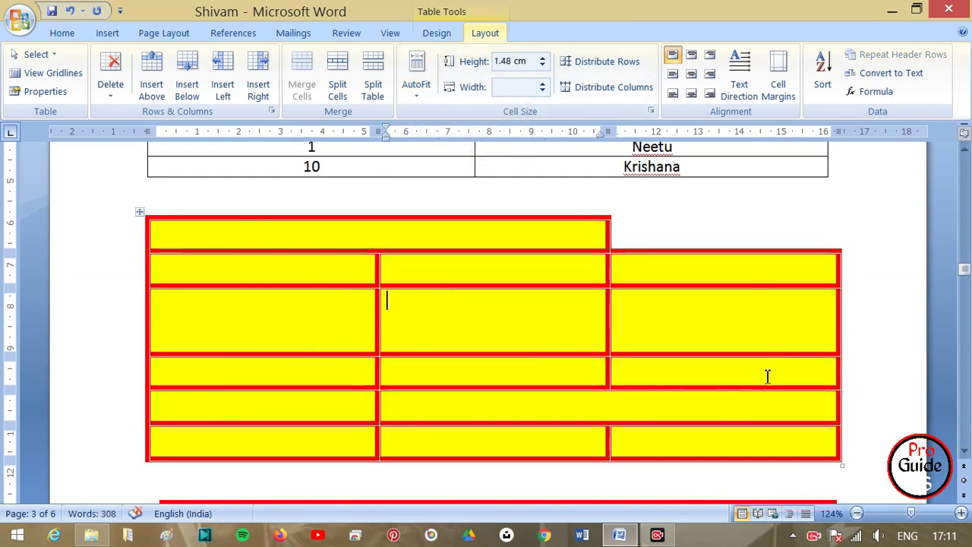
scroll(763, 360, up, 6)
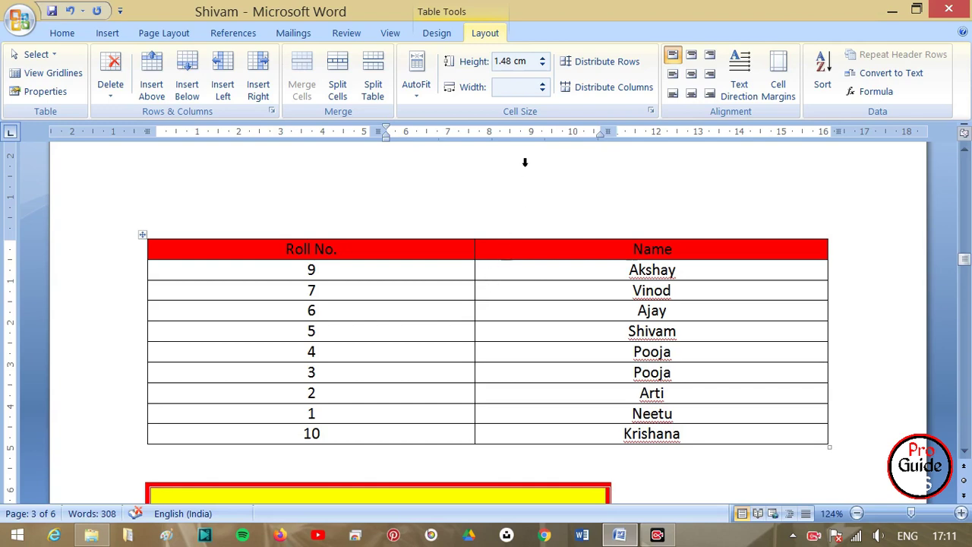
Step: Reapply Fixed Column Width to the Roll No./Name table's columns
click(419, 91)
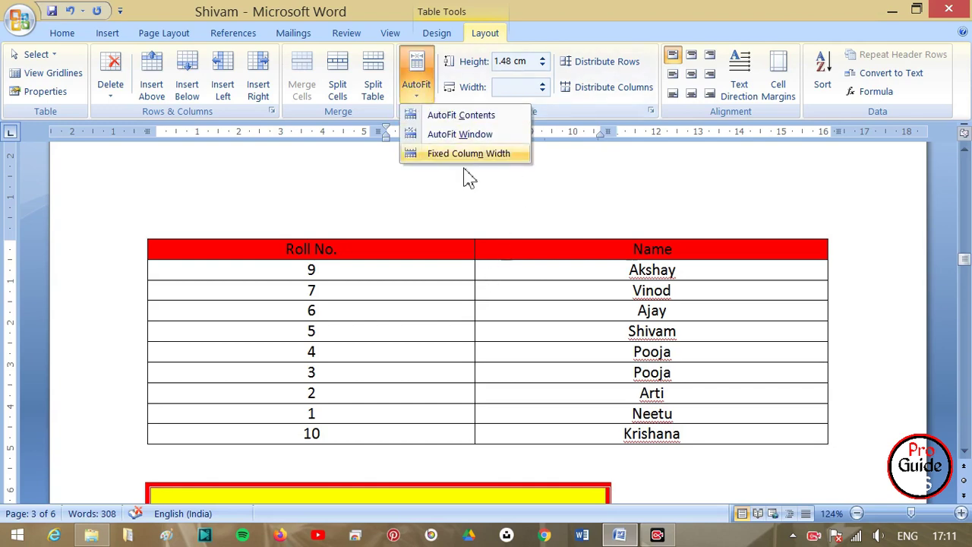
click(461, 153)
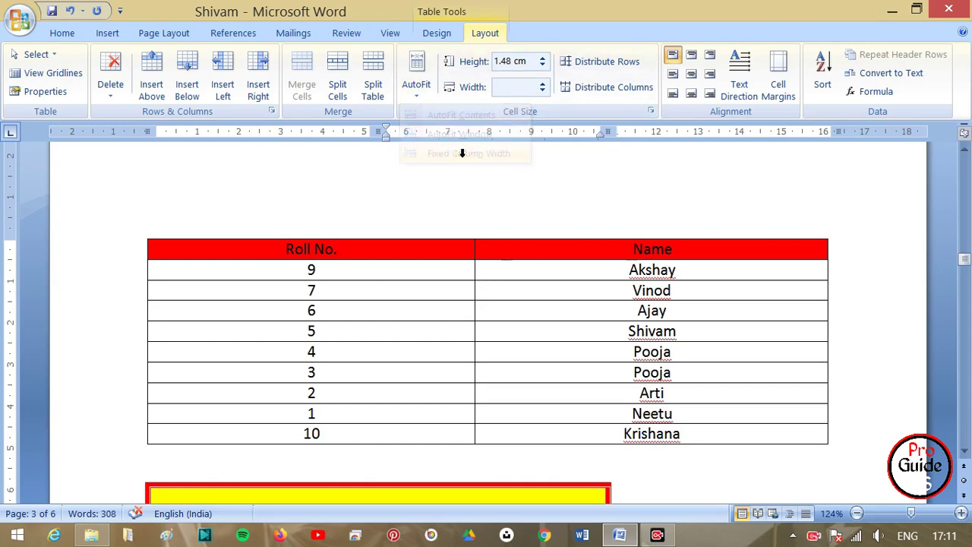
click(421, 290)
click(146, 233)
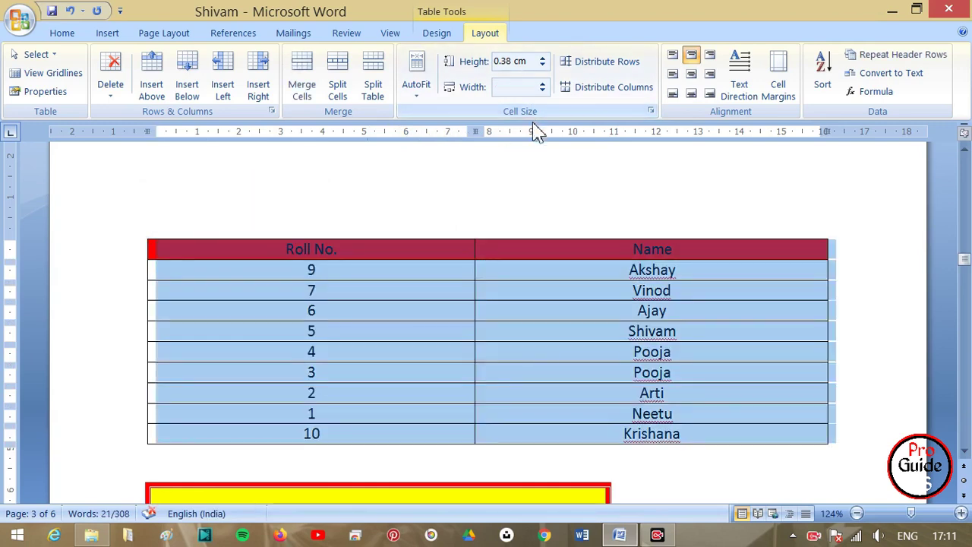
click(542, 237)
click(375, 299)
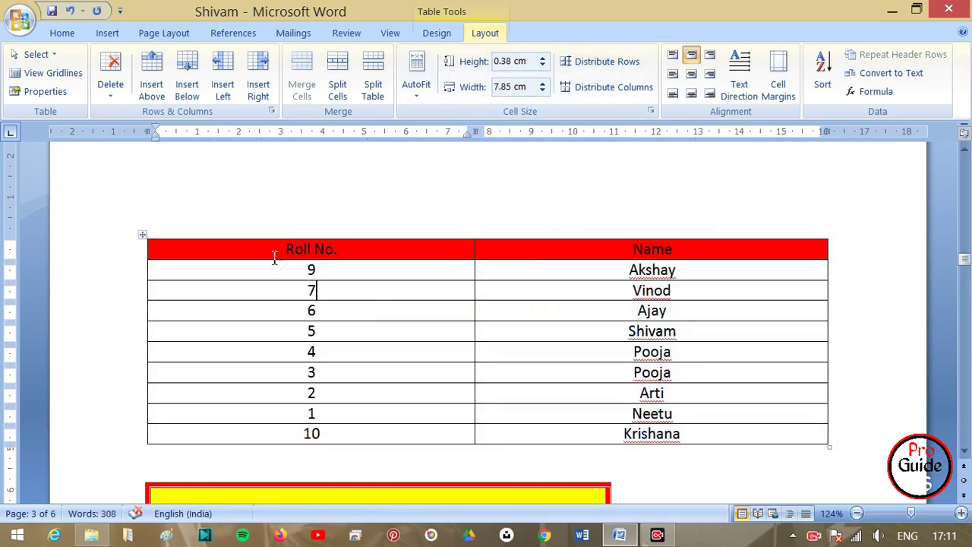
Step: Set the header row height to 0.5 cm, undoing the trial width changes
drag(465, 249, 679, 252)
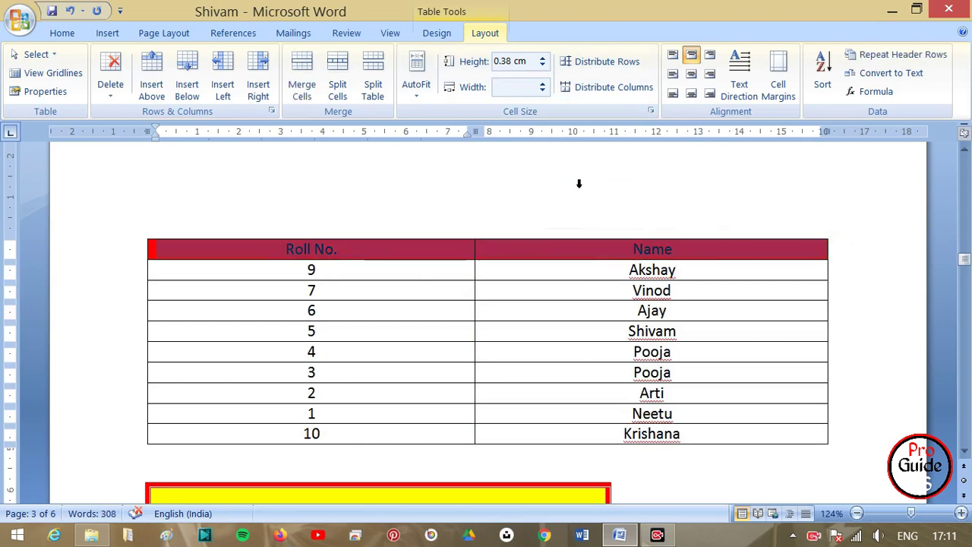
click(543, 58)
click(544, 59)
click(544, 66)
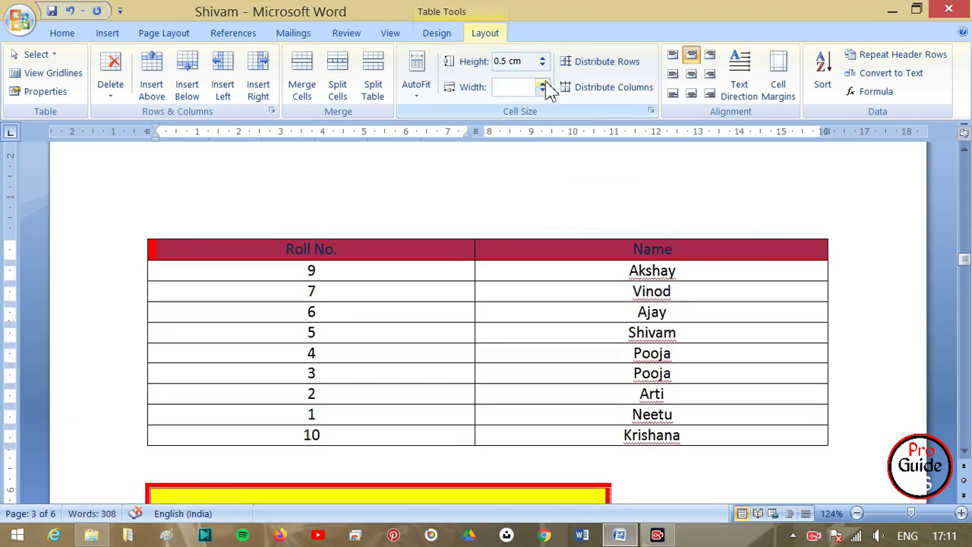
click(544, 86)
click(545, 84)
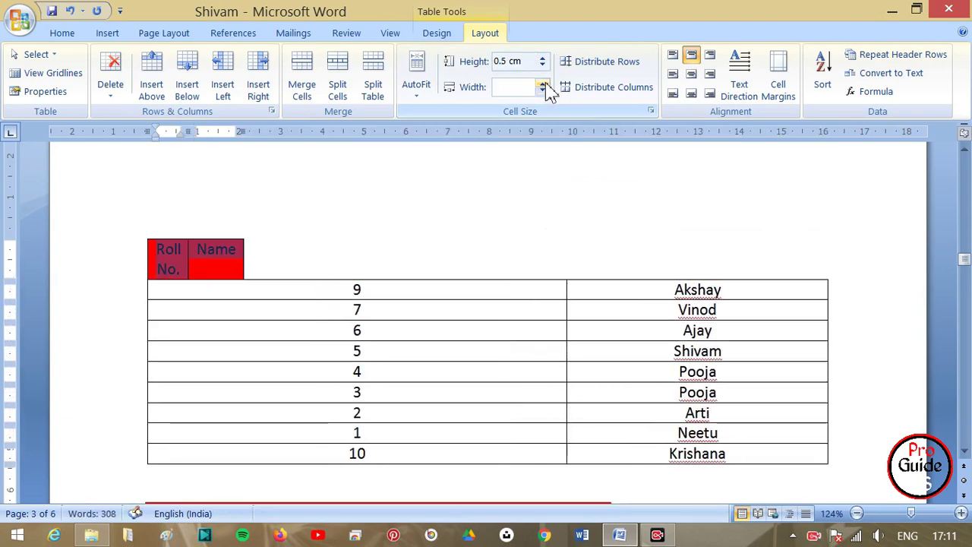
key(ctrl+z)
key(ctrl+z)
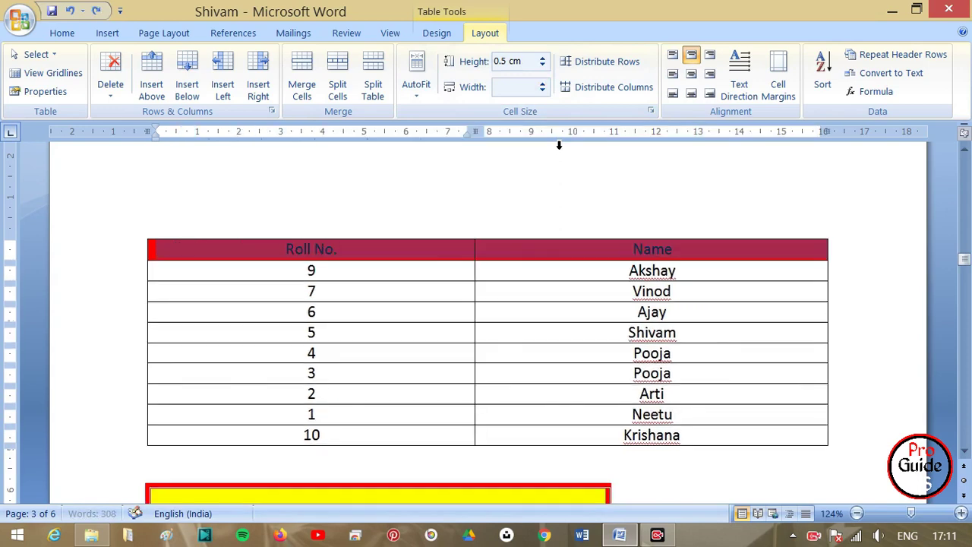
click(539, 245)
scroll(538, 251, down, 6)
Step: Step the yellow table's first column width from 0.9 cm up to 3 cm with the Width spinner
scroll(539, 251, up, 3)
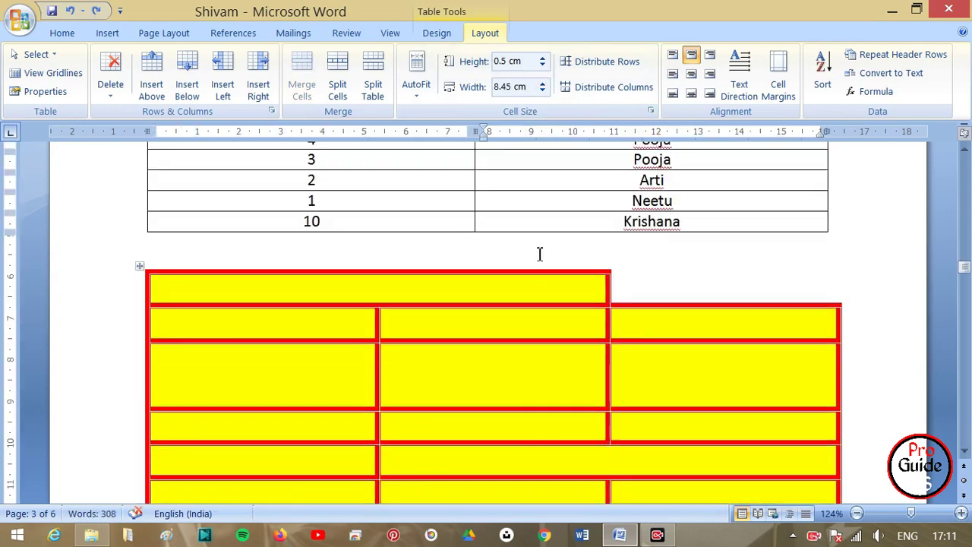
scroll(540, 253, up, 2)
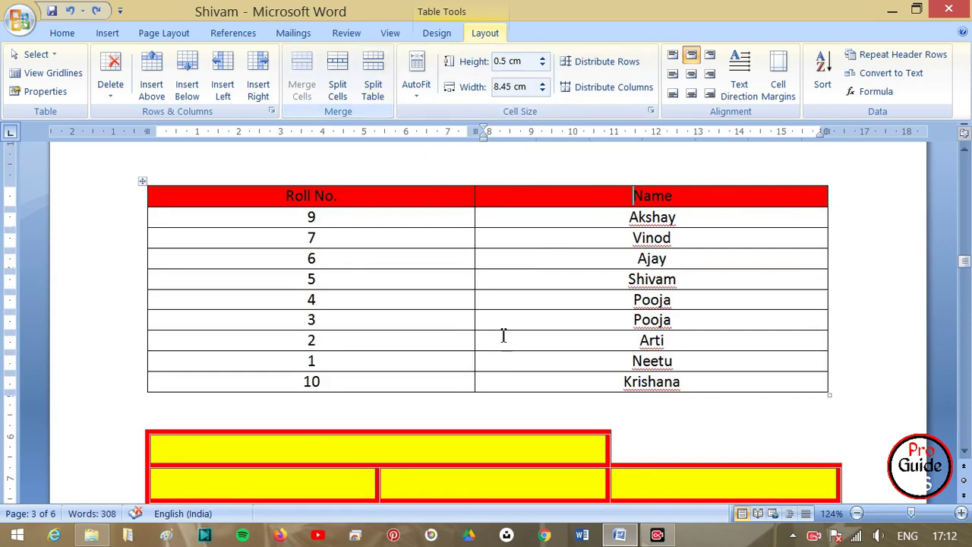
scroll(525, 412, down, 3)
scroll(526, 413, down, 3)
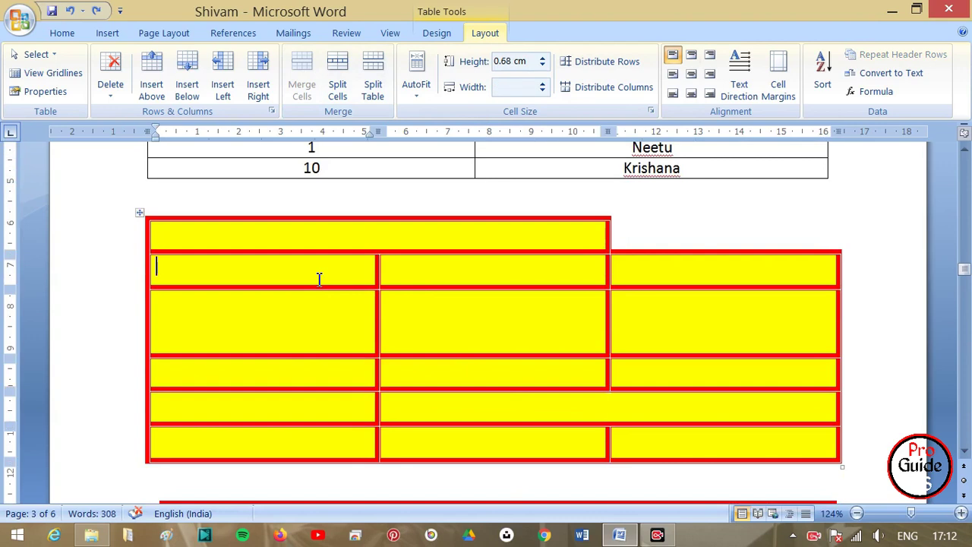
scroll(321, 276, up, 4)
click(542, 83)
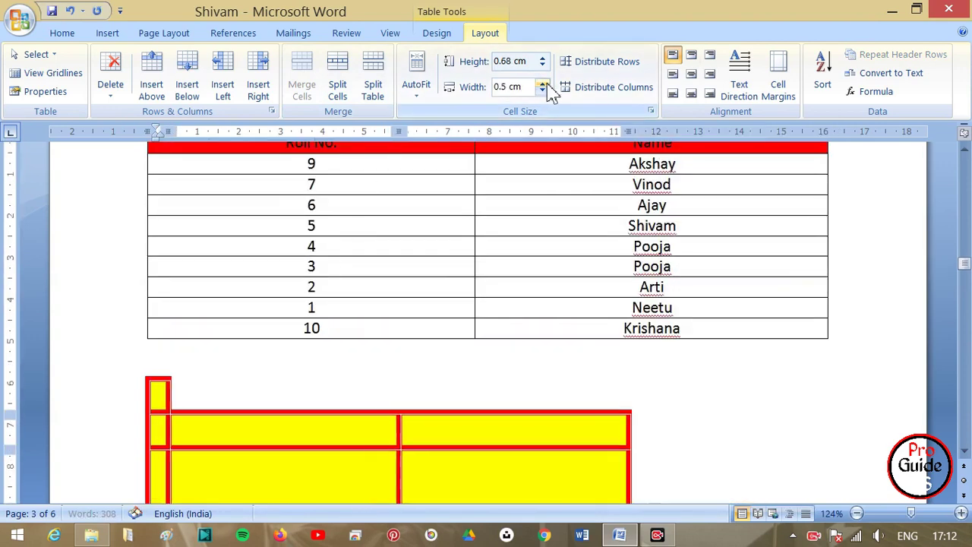
scroll(469, 250, down, 3)
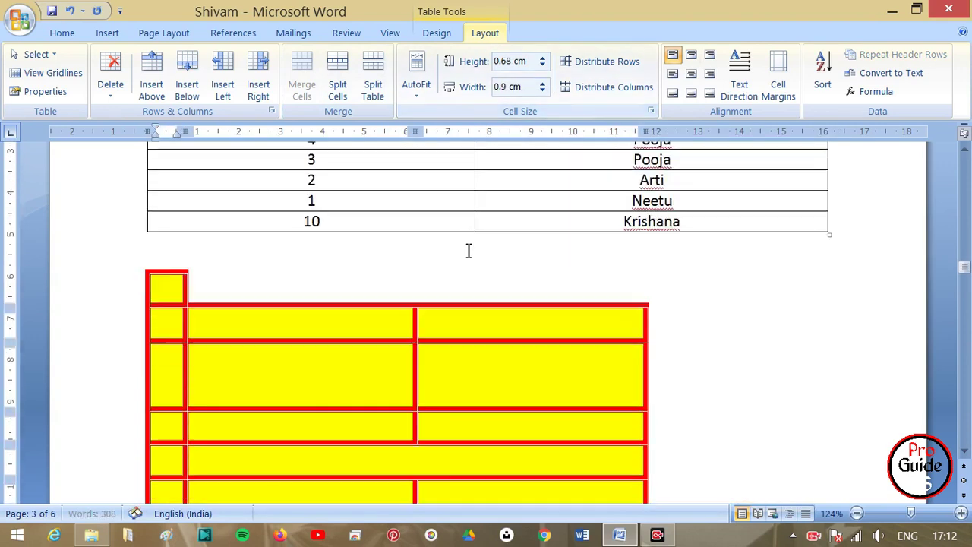
click(541, 83)
click(542, 83)
click(542, 82)
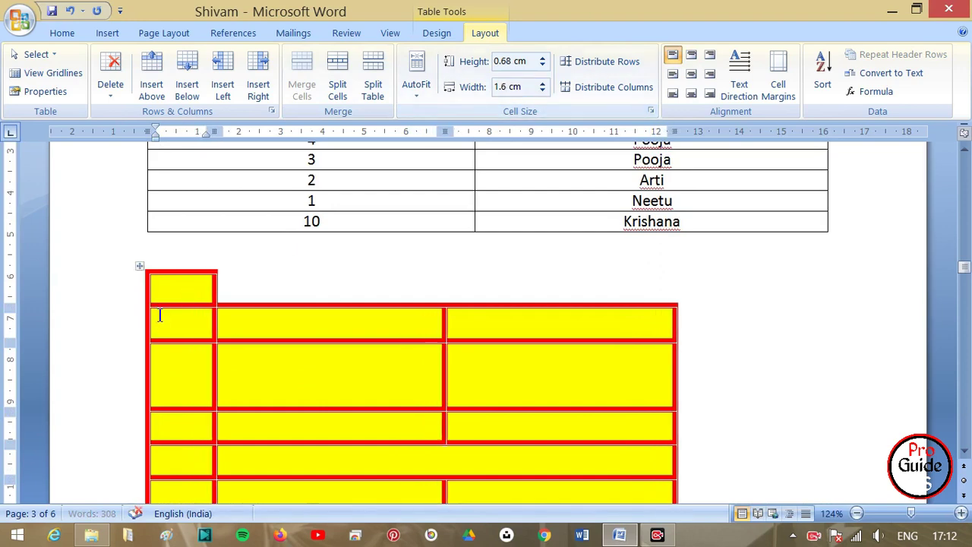
click(543, 83)
click(543, 82)
click(544, 83)
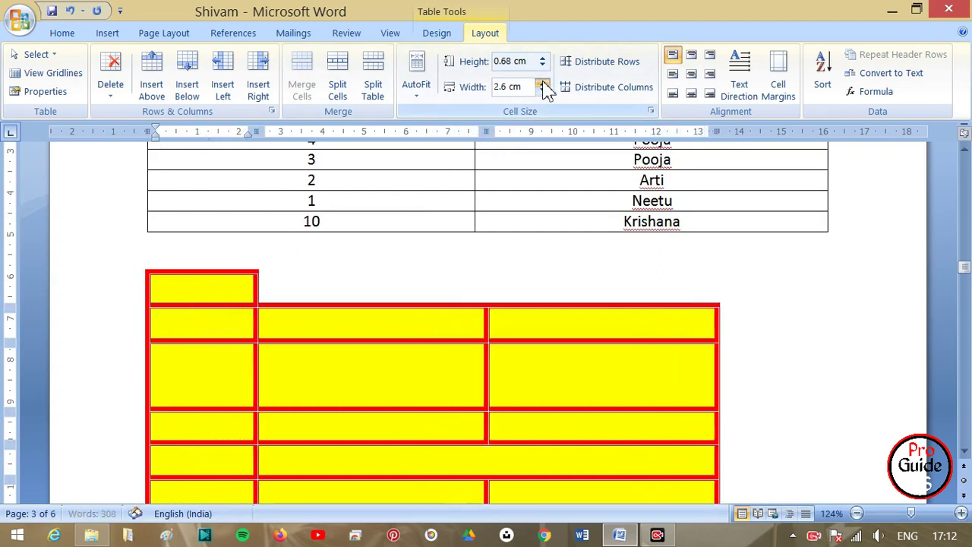
click(544, 82)
click(544, 83)
scroll(467, 235, up, 5)
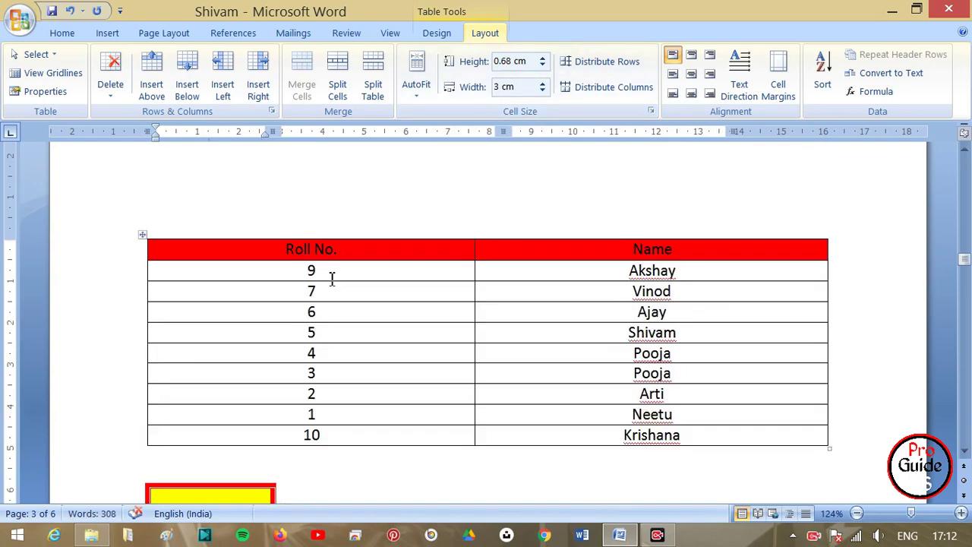
Step: Try spinner widths on the Roll No. column, then enter an exact 3 cm width
click(346, 259)
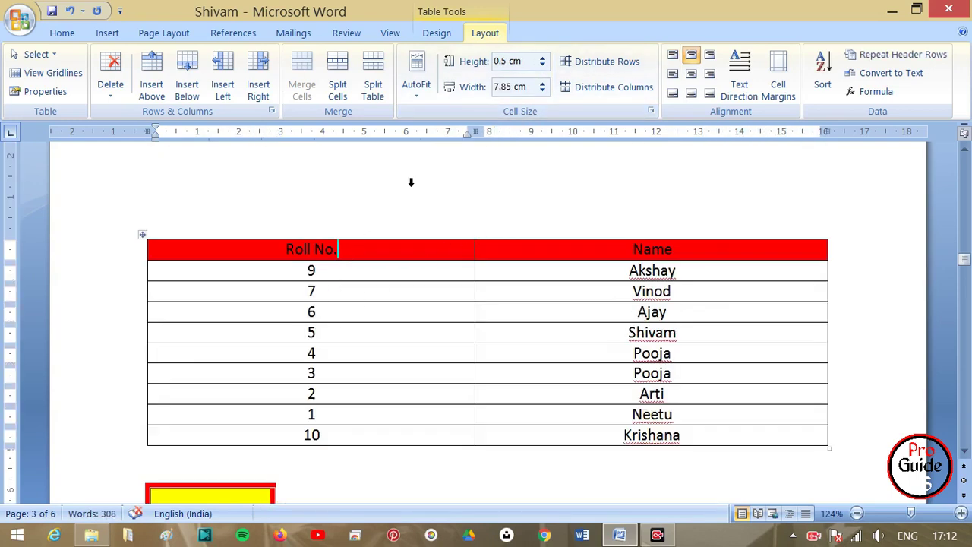
click(542, 84)
click(543, 83)
click(542, 82)
click(543, 83)
click(542, 83)
click(542, 83)
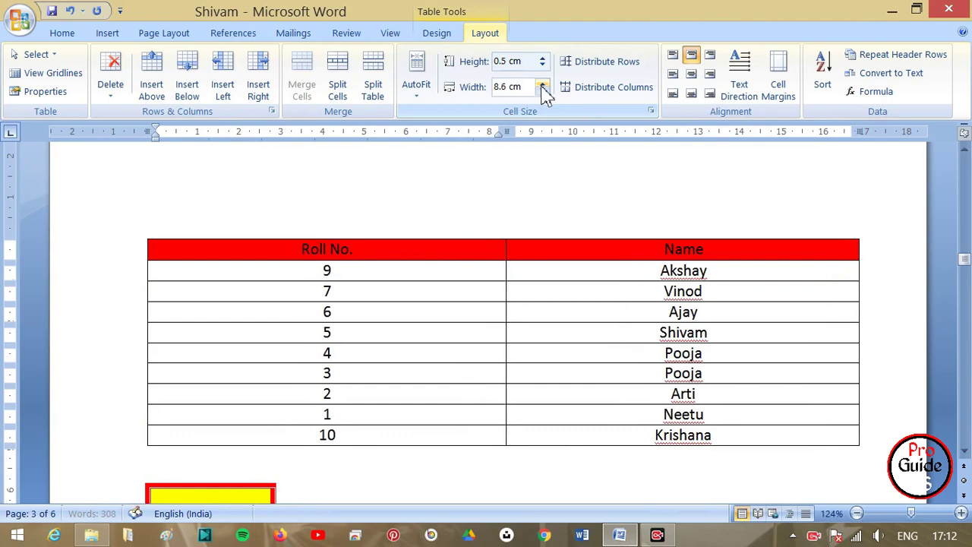
click(543, 90)
click(544, 92)
click(544, 91)
click(544, 91)
click(544, 92)
click(544, 91)
click(544, 91)
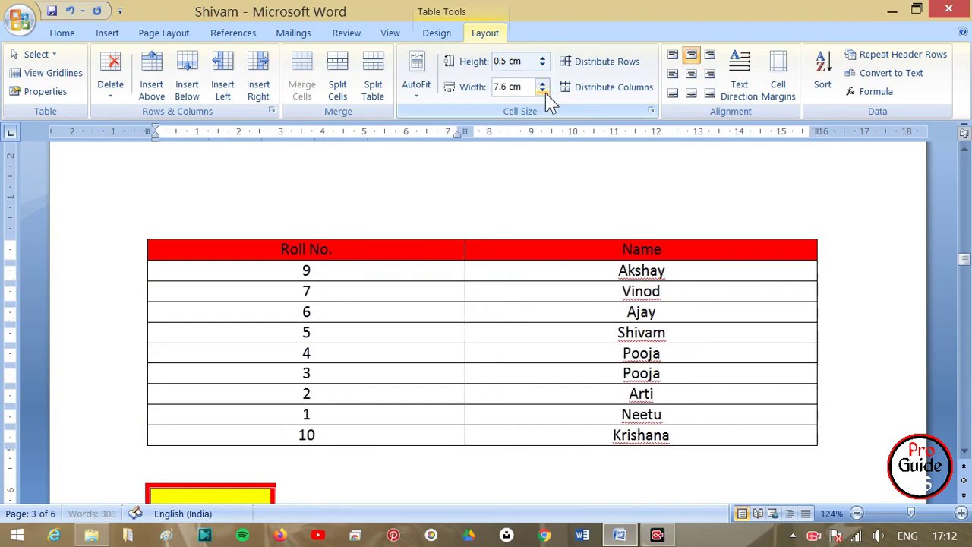
click(544, 92)
click(544, 92)
click(544, 92)
click(544, 91)
click(544, 91)
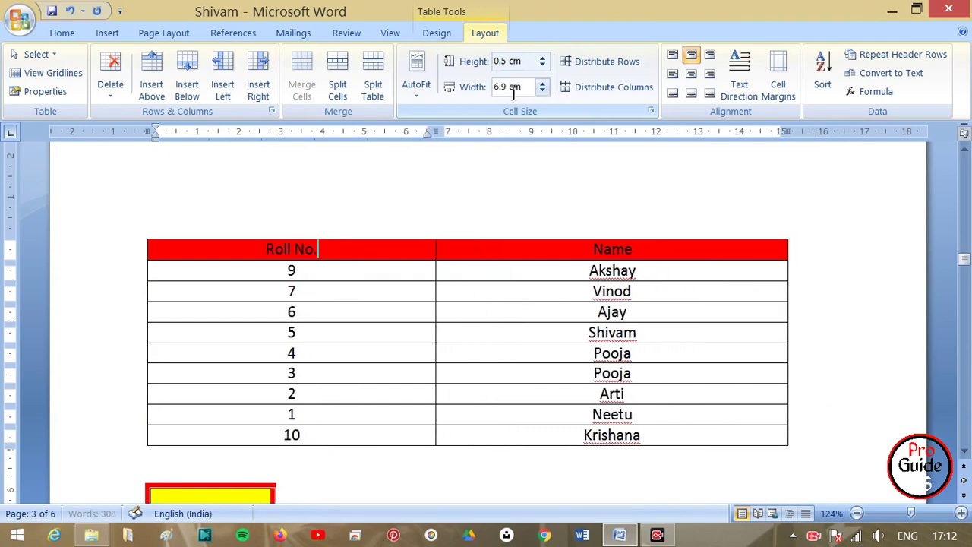
drag(479, 85, 521, 87)
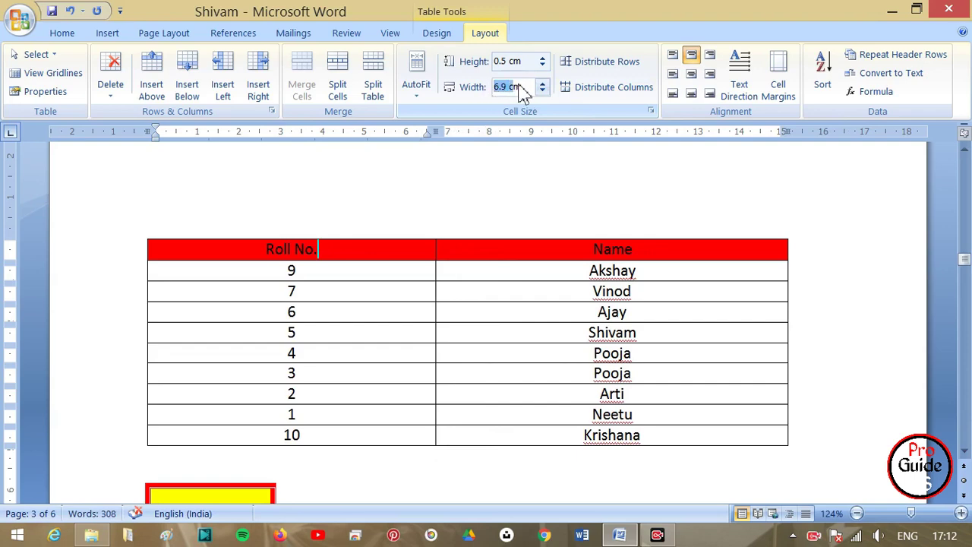
text(3)
key(Return)
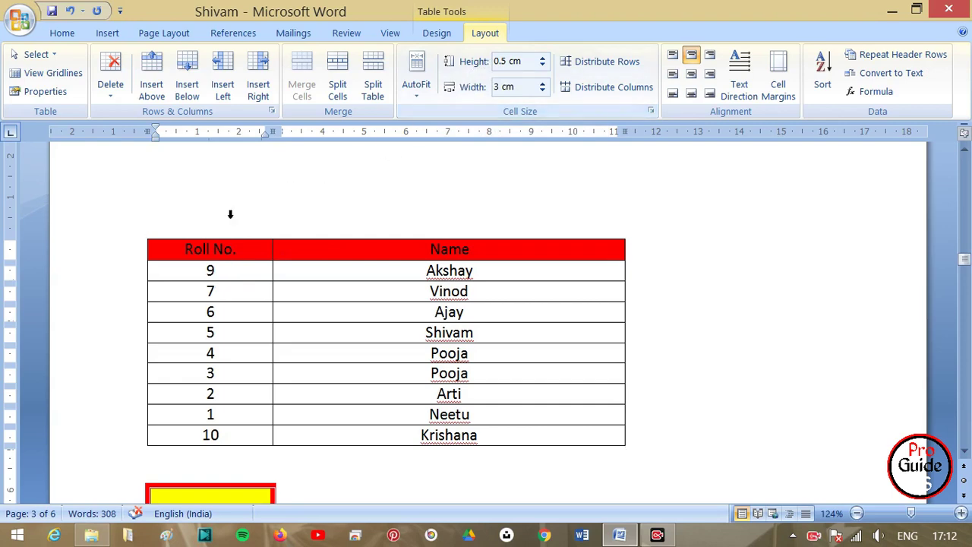
Step: Distribute the table's rows and columns evenly
click(144, 235)
click(597, 64)
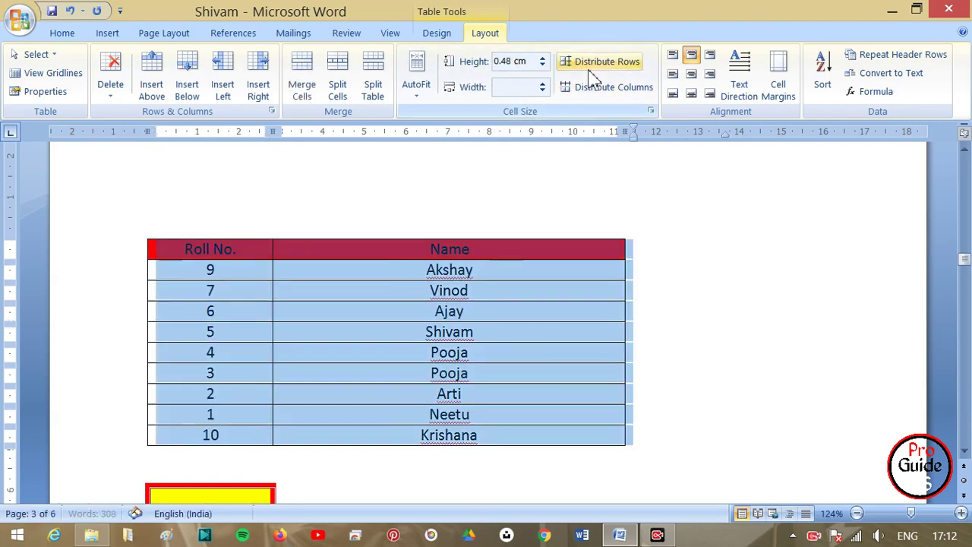
click(598, 88)
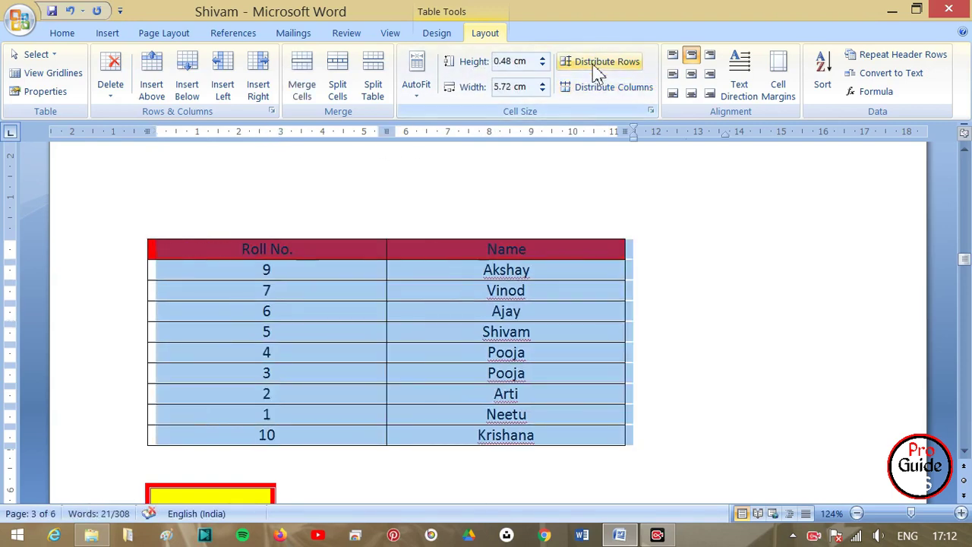
click(596, 64)
click(424, 276)
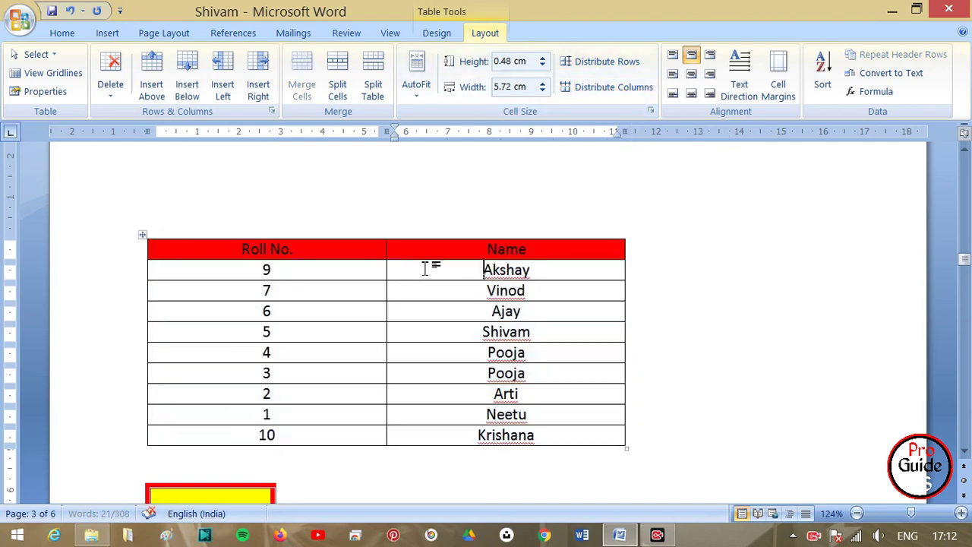
Step: AutoFit the table to the window so it spans the full page width
click(143, 235)
click(430, 91)
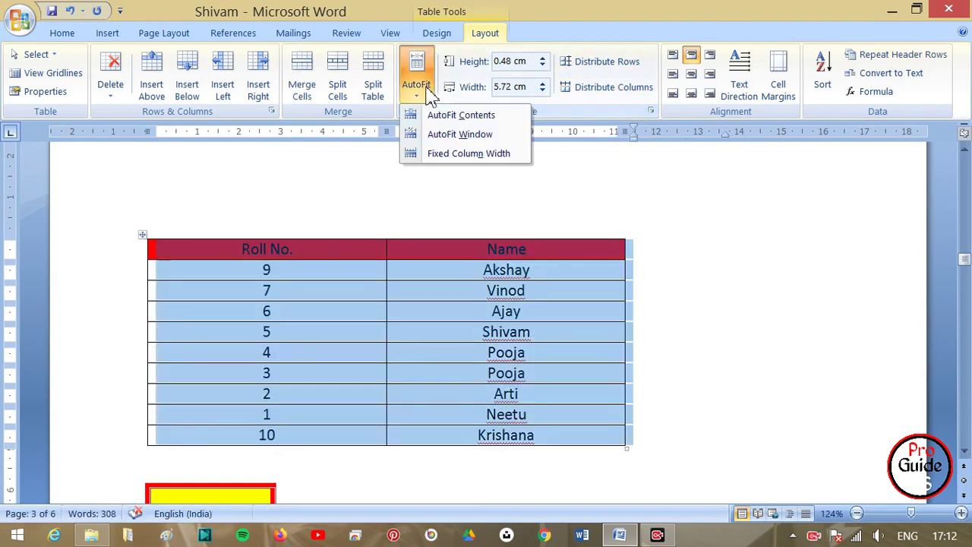
click(437, 133)
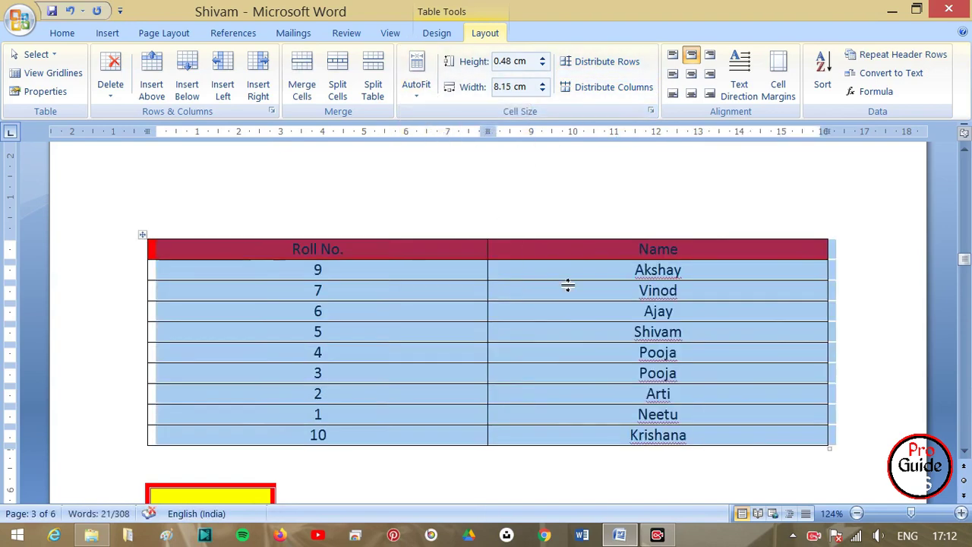
click(589, 256)
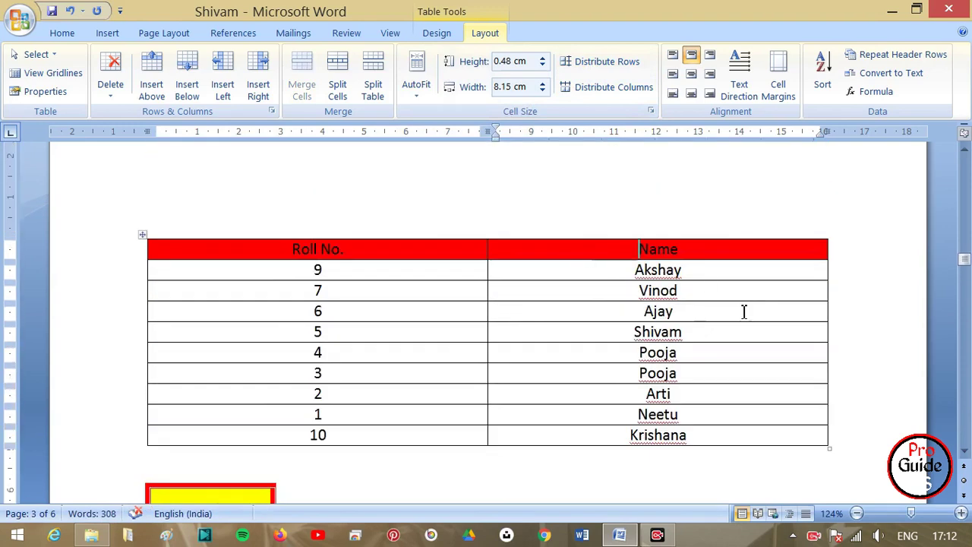
Step: Enlarge the table with taller rows using its bottom-right resize handle
drag(828, 447, 832, 405)
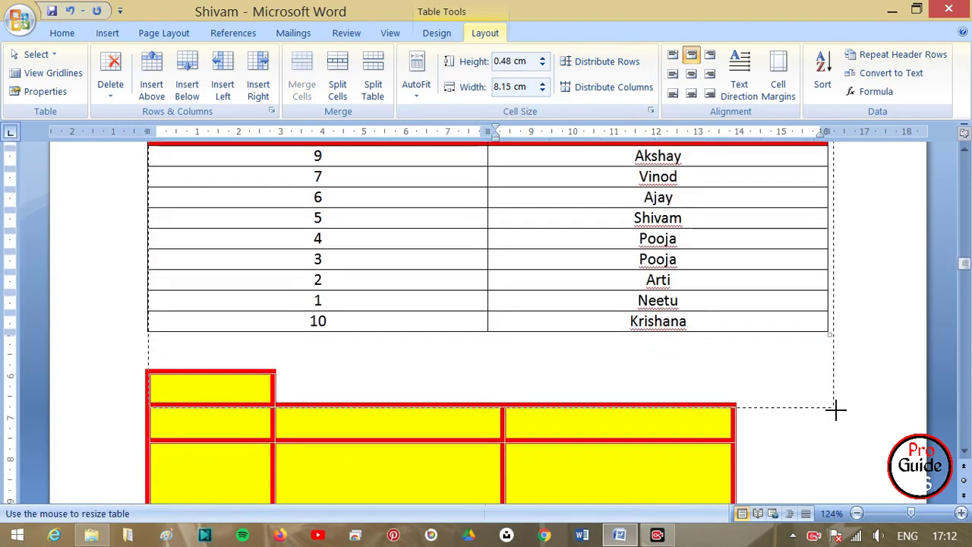
drag(836, 448, 840, 494)
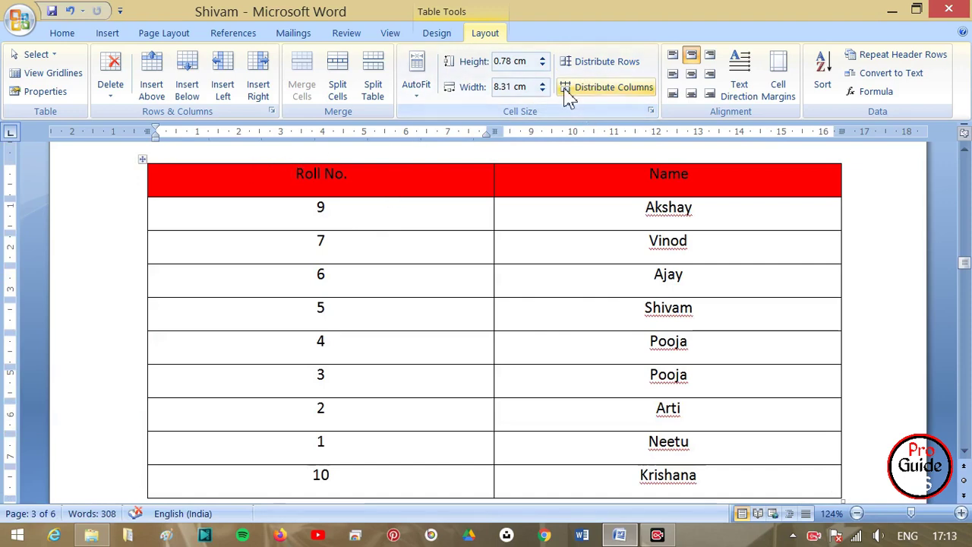
click(437, 106)
click(584, 193)
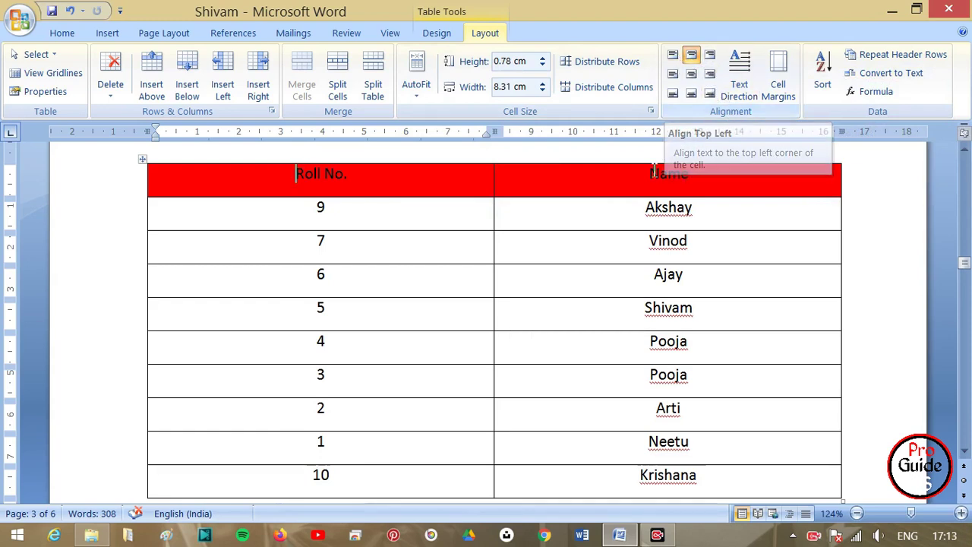
Step: Align all the table's text bottom-centre
click(61, 32)
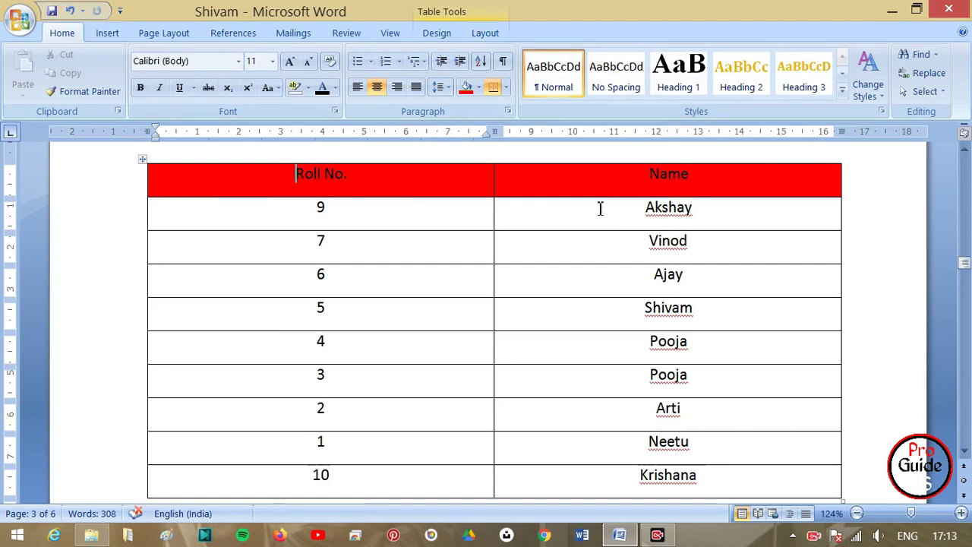
click(486, 34)
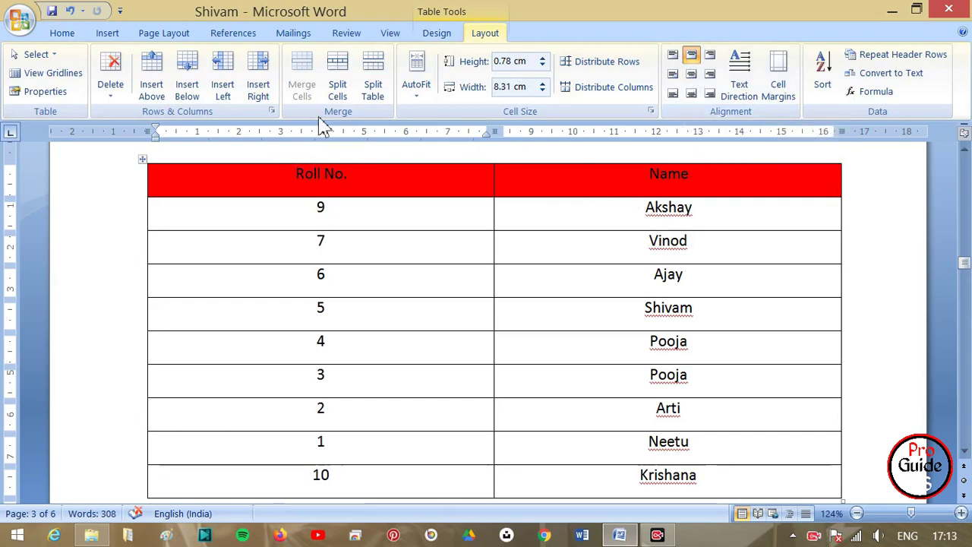
click(691, 92)
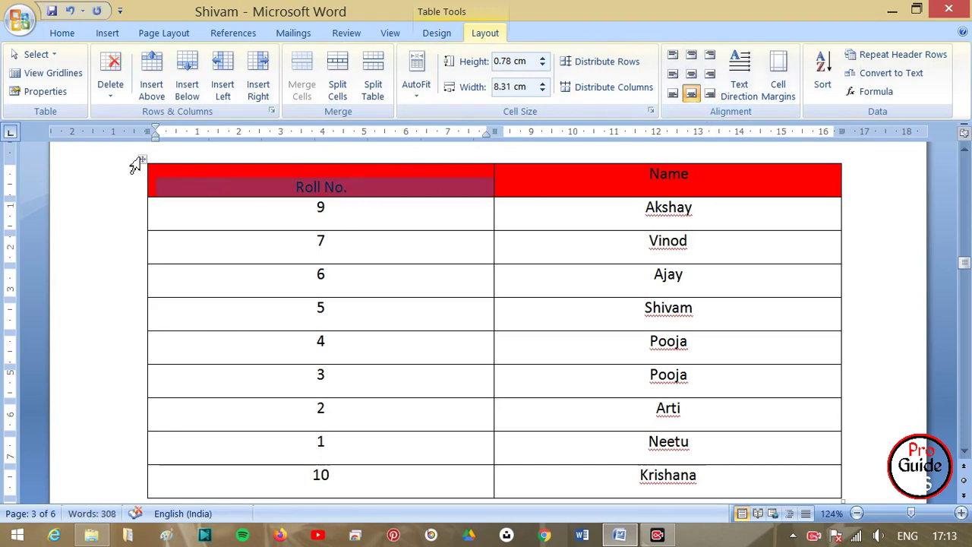
click(137, 163)
click(691, 93)
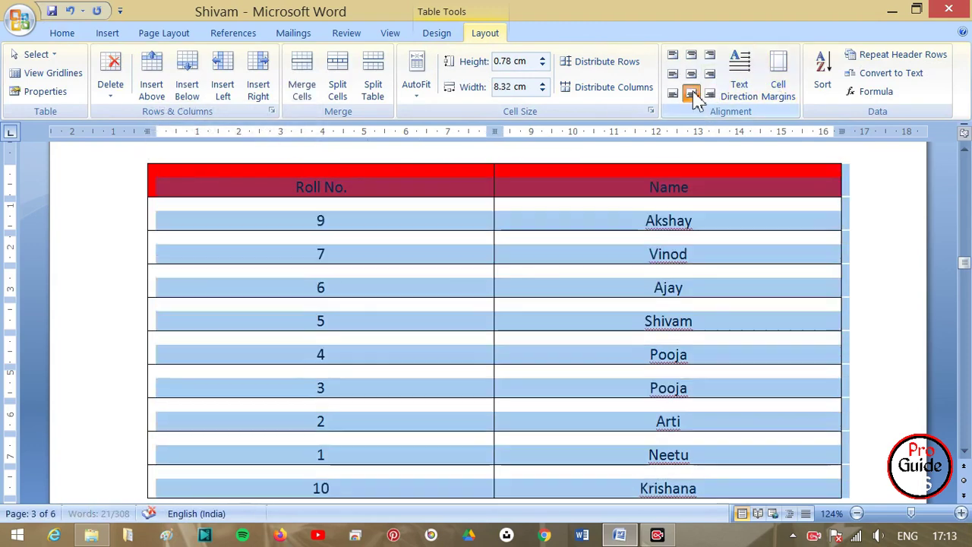
click(673, 273)
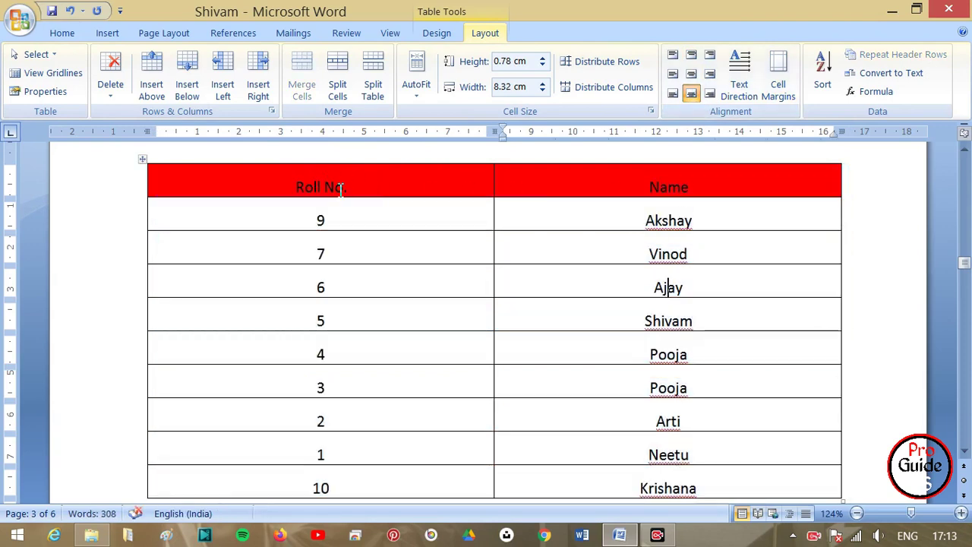
Step: Try top-centre, centre-left and centre-right, then centre all table text both ways
click(142, 159)
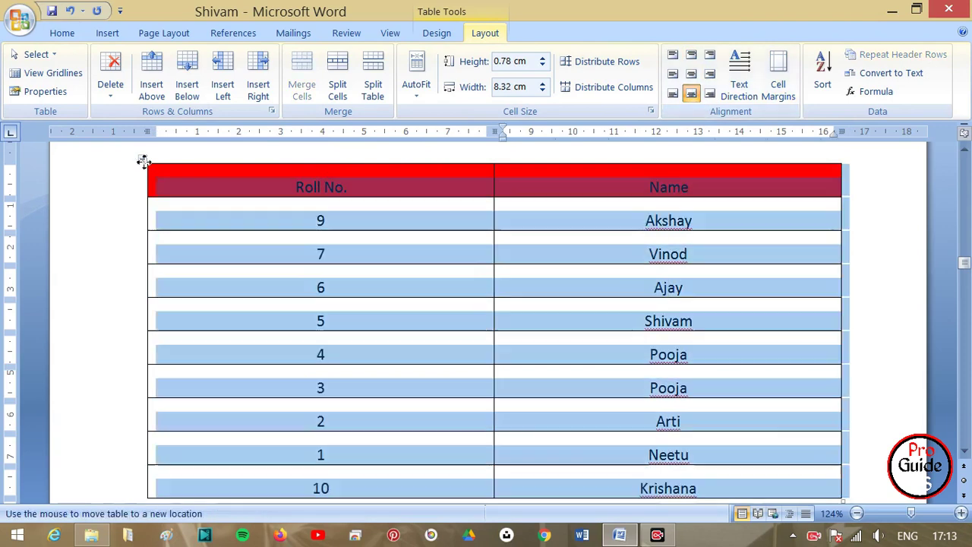
click(691, 58)
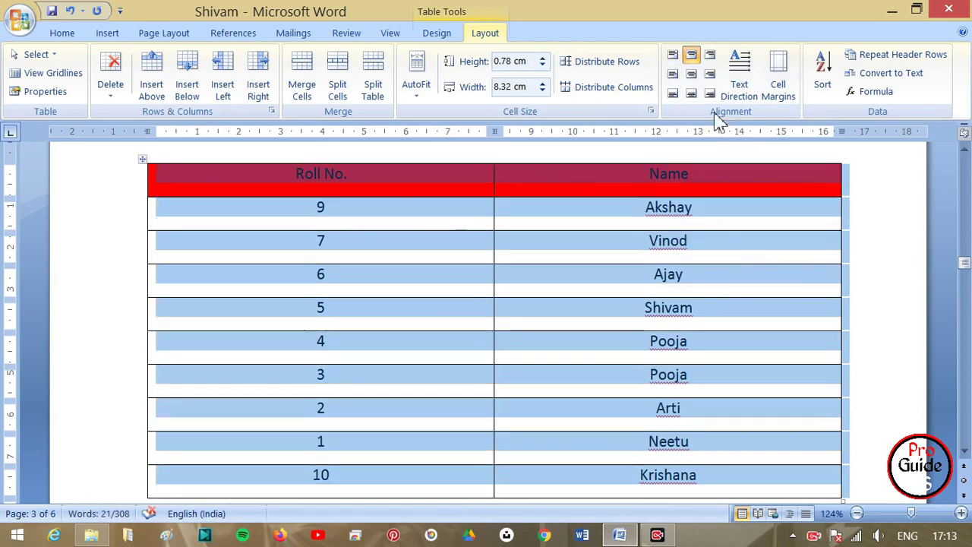
click(673, 73)
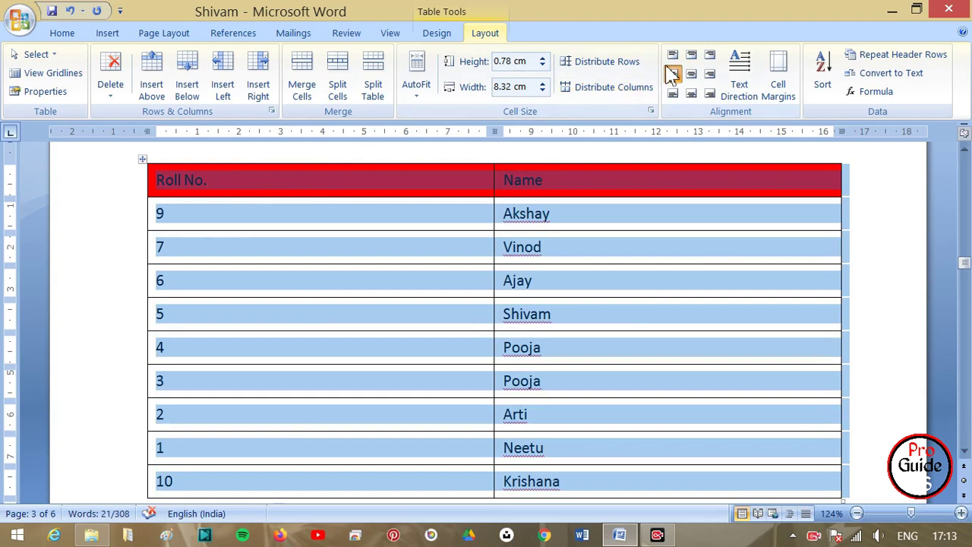
click(708, 75)
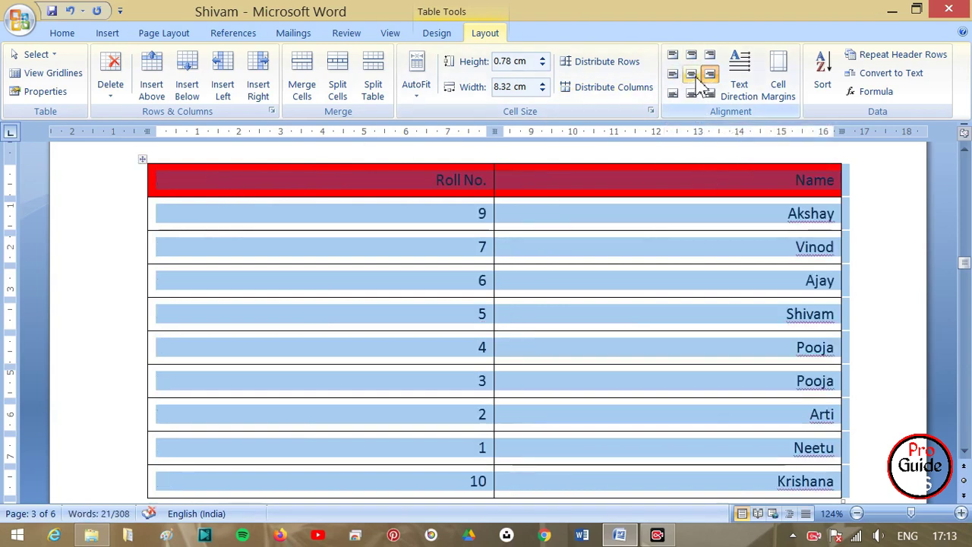
click(692, 74)
click(729, 180)
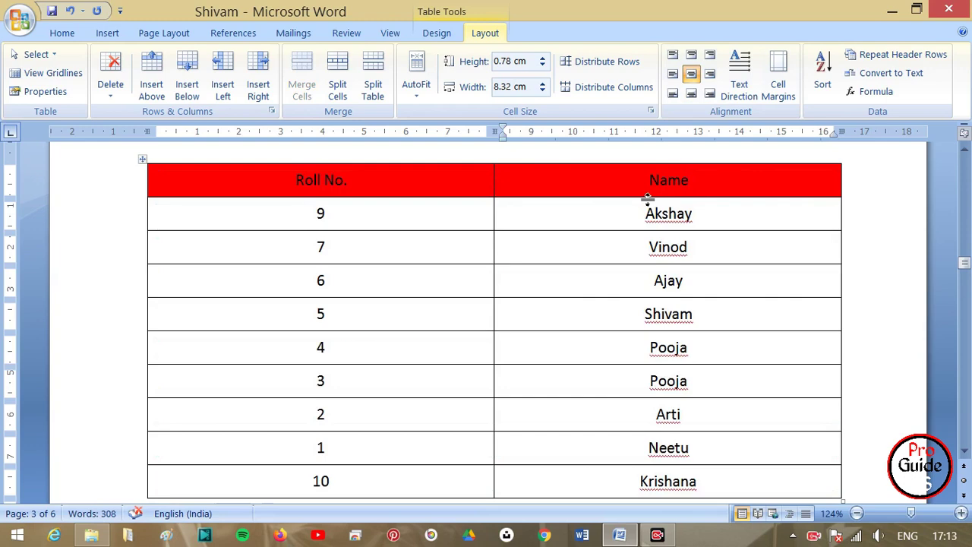
click(144, 159)
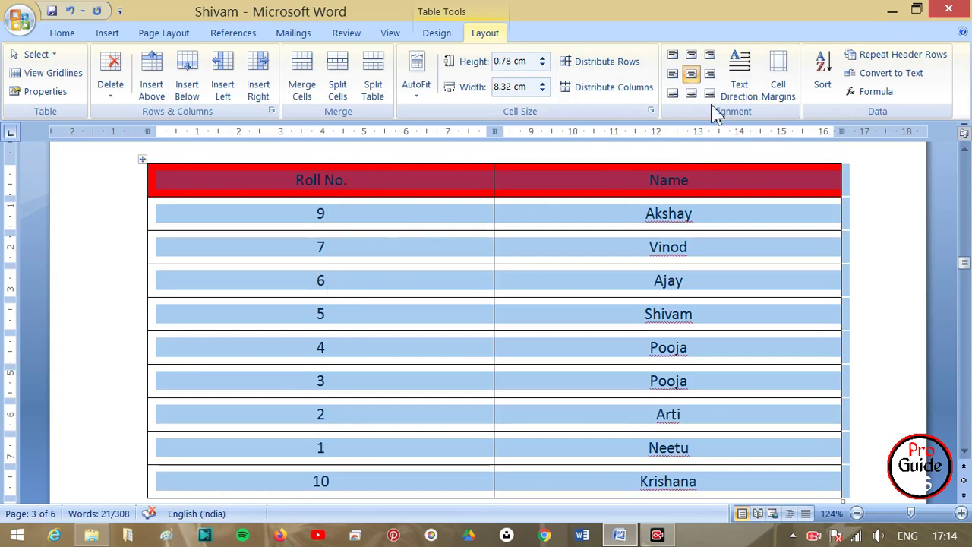
Step: Rotate the table text to vertical, then undo so it reads horizontally again
click(741, 83)
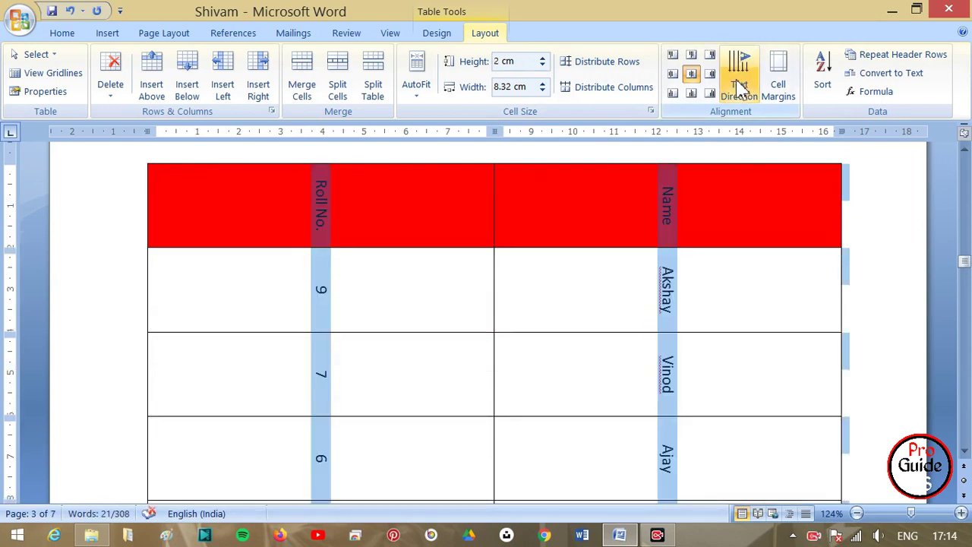
click(741, 84)
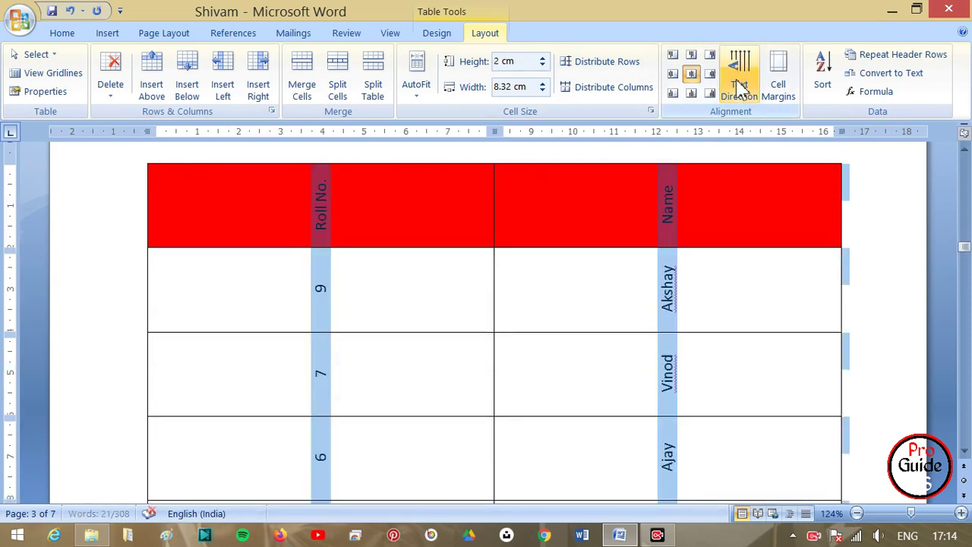
click(638, 275)
scroll(684, 275, down, 5)
scroll(679, 282, down, 1)
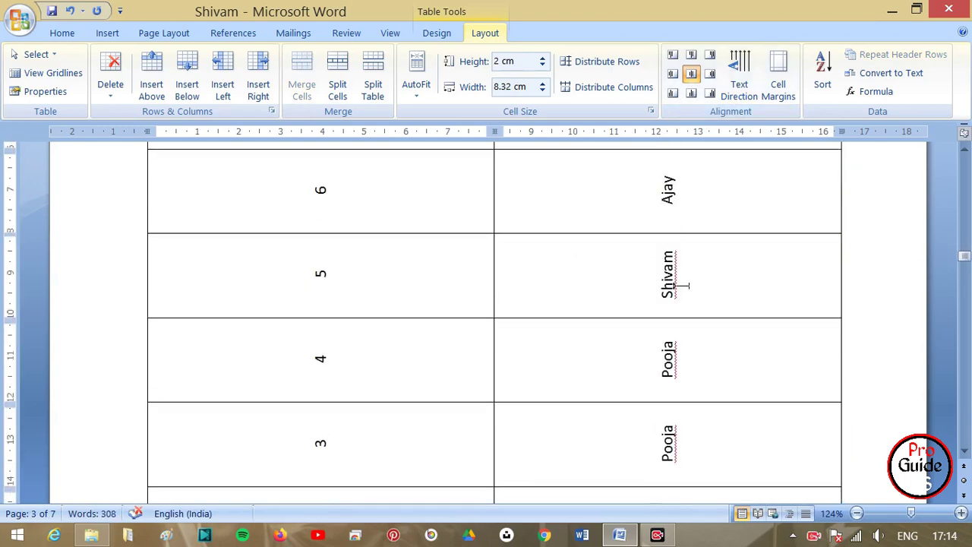
scroll(679, 282, down, 4)
scroll(684, 283, up, 6)
scroll(682, 283, up, 6)
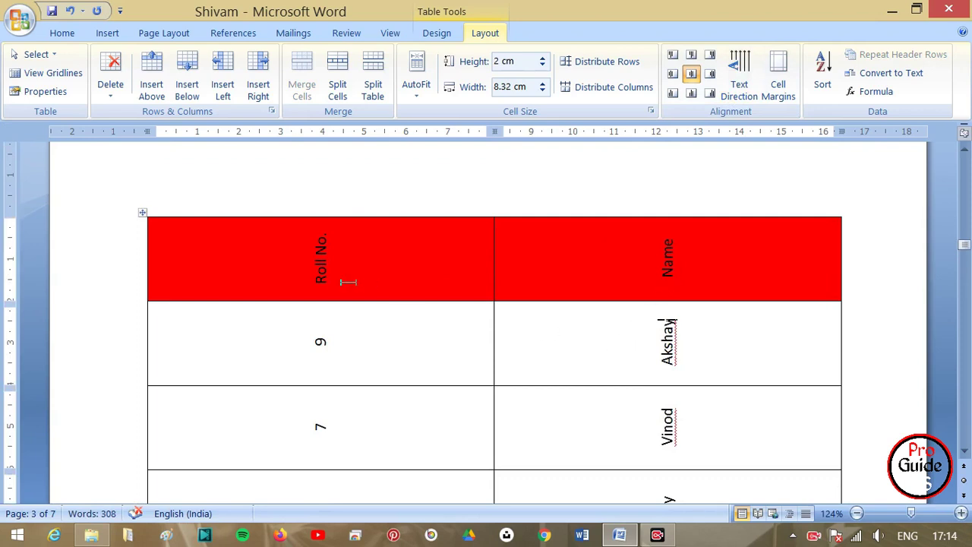
key(ctrl+z)
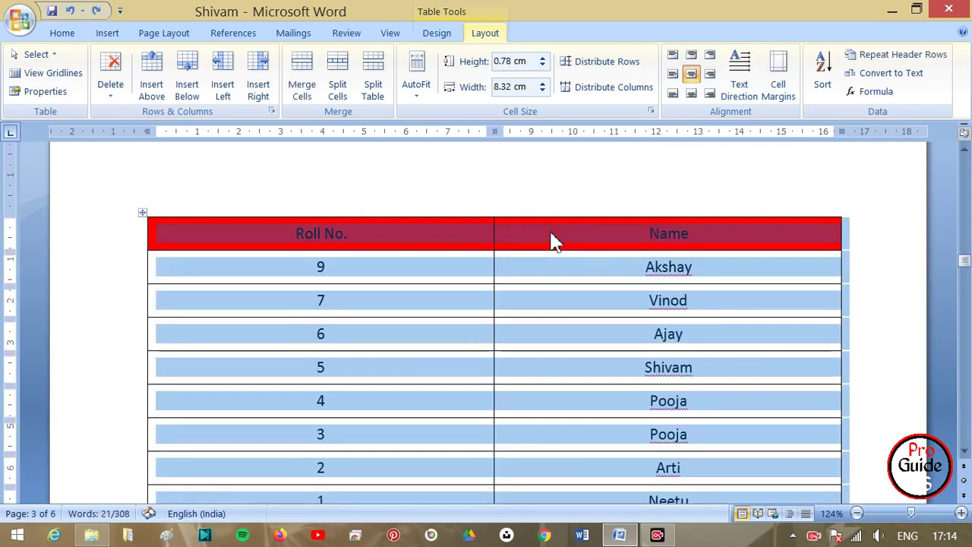
Step: Set the table's top, bottom, left and right cell margins to 2 and apply them
click(778, 95)
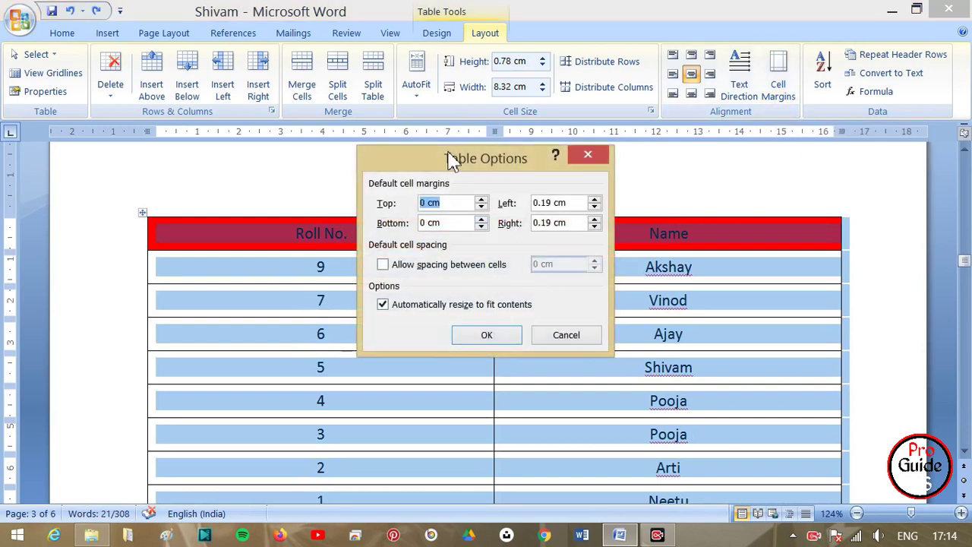
drag(451, 161, 645, 126)
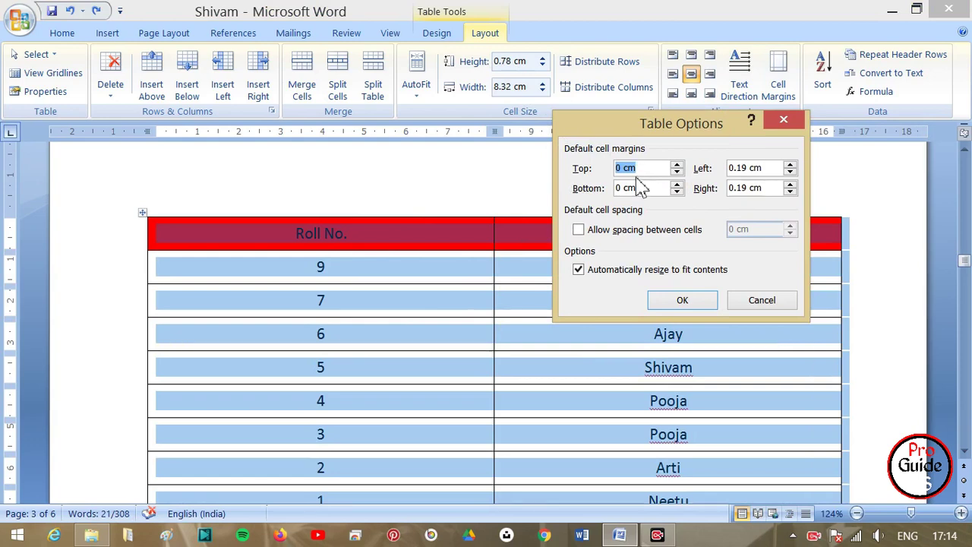
text(2)
double_click(619, 188)
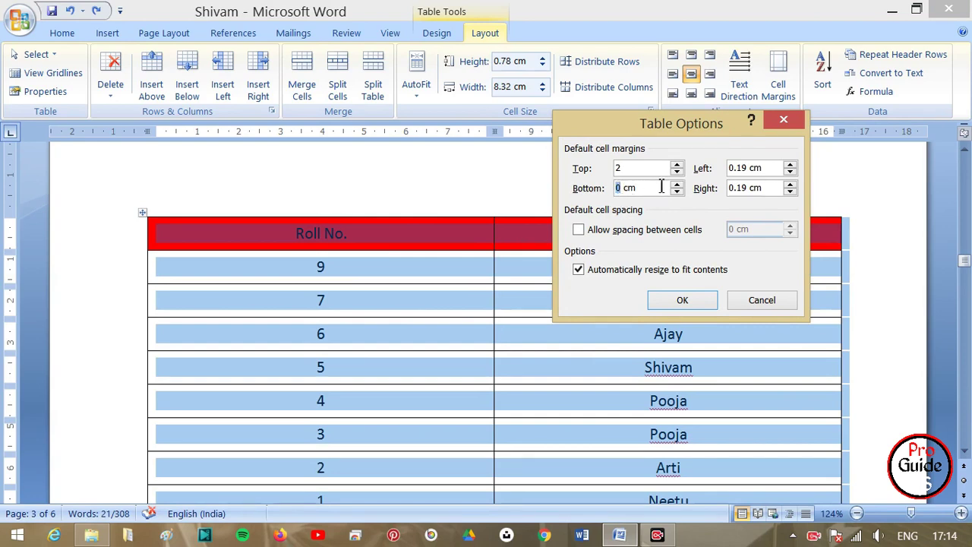
drag(651, 192, 617, 192)
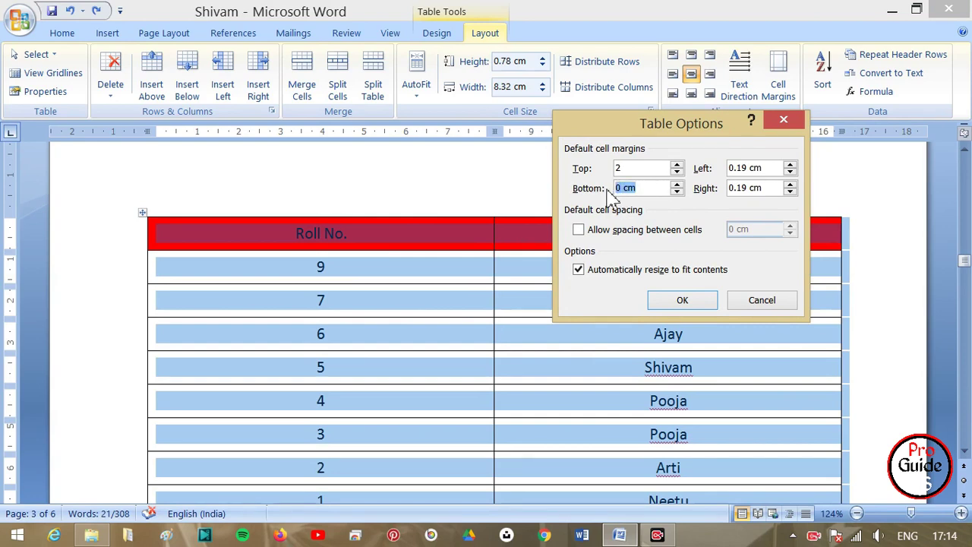
text(2)
drag(764, 168, 712, 170)
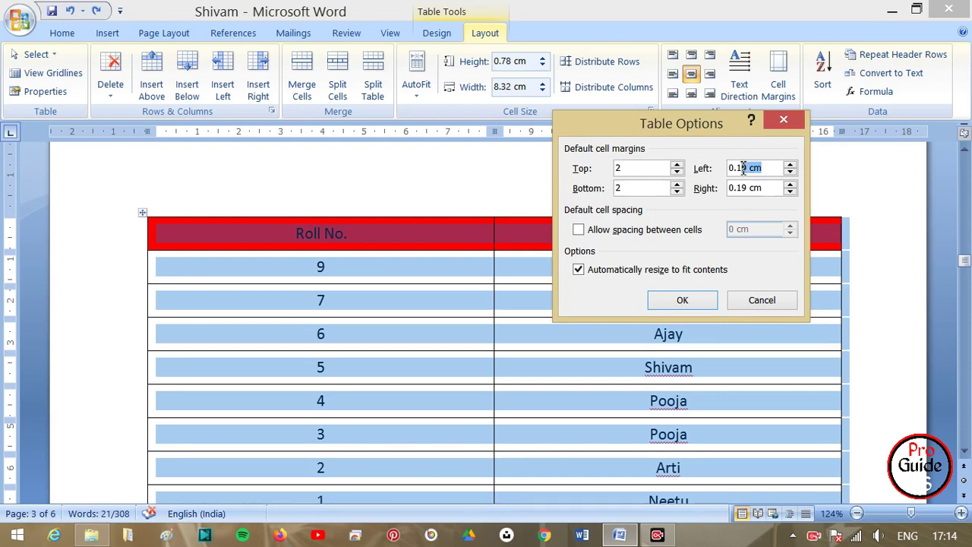
text(2)
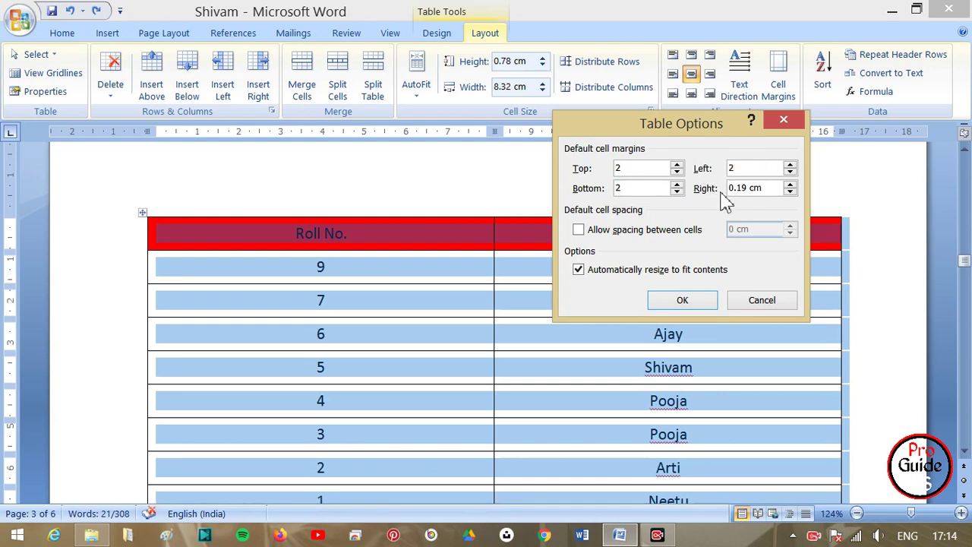
drag(762, 188, 730, 196)
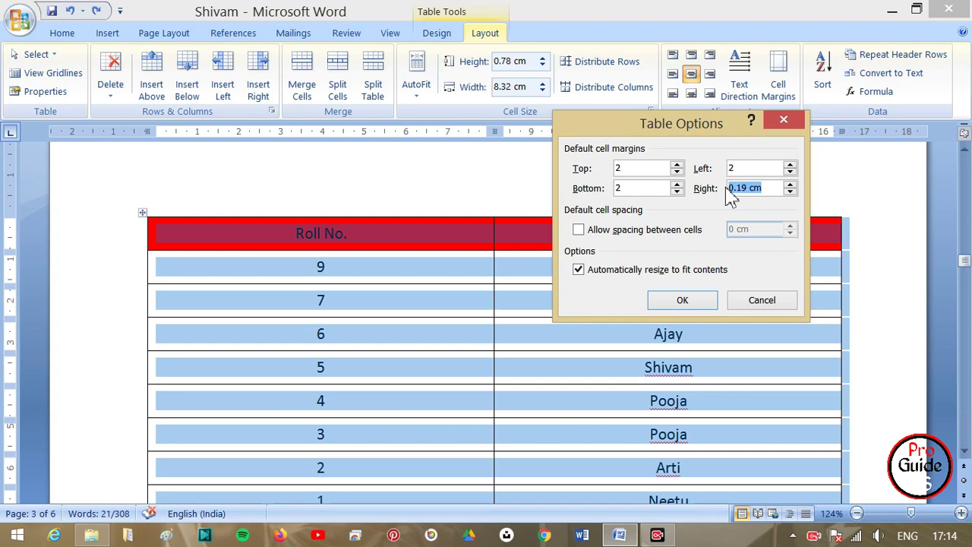
text(2)
click(681, 300)
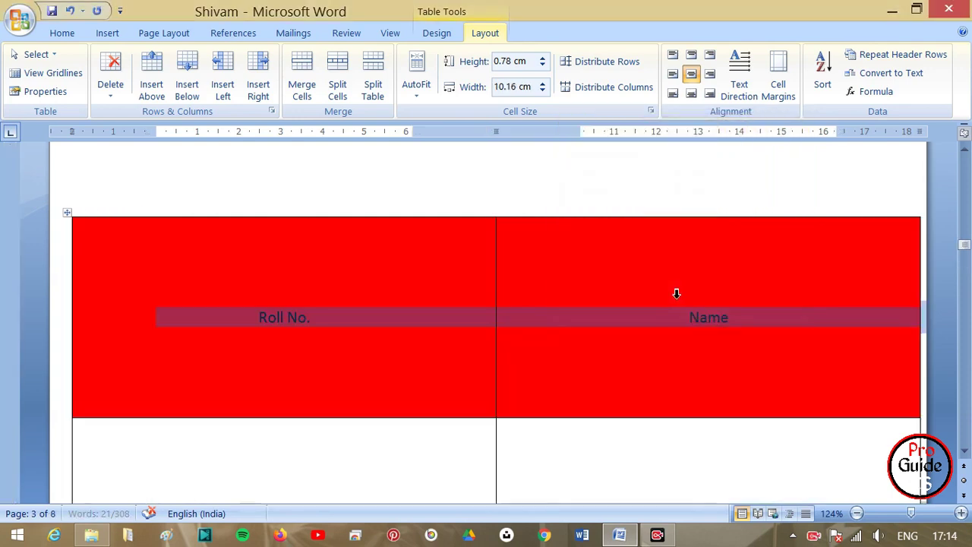
Step: Scroll down to review the taller rows and deselect the table
scroll(589, 321, down, 5)
ctrl+scroll(586, 325, down, 3)
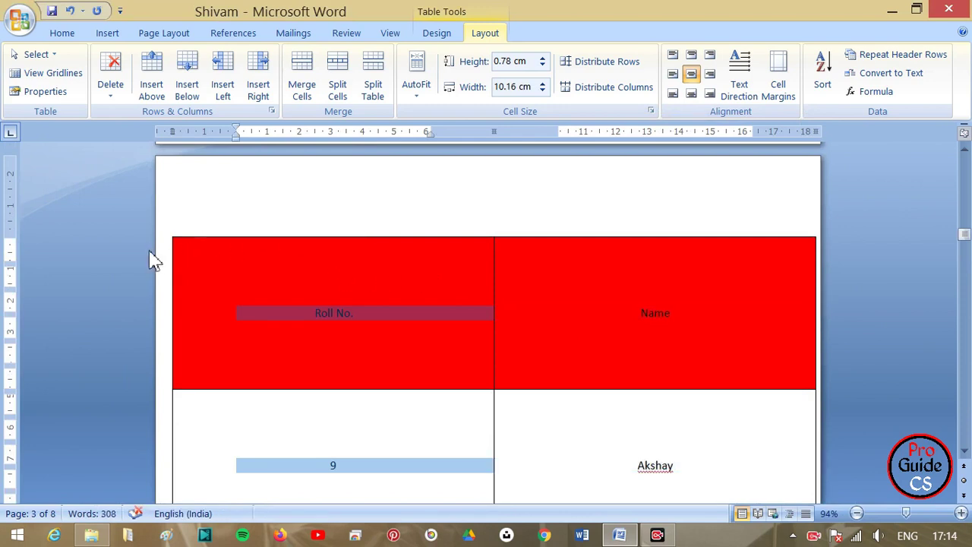
click(244, 315)
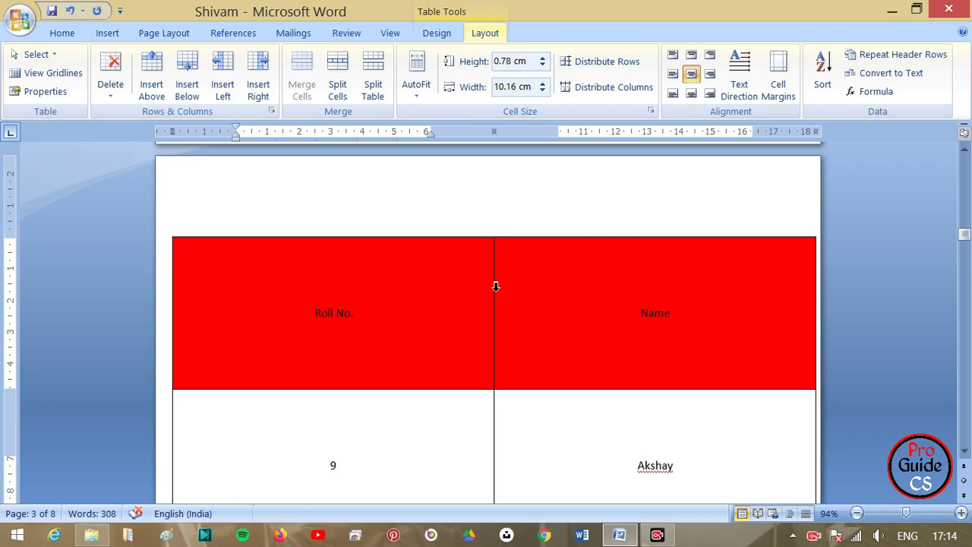
Step: Undo the 2 cm cell margins, shrink the rows to 0.46 cm, and select the Roll No. numbers
key(ctrl+z)
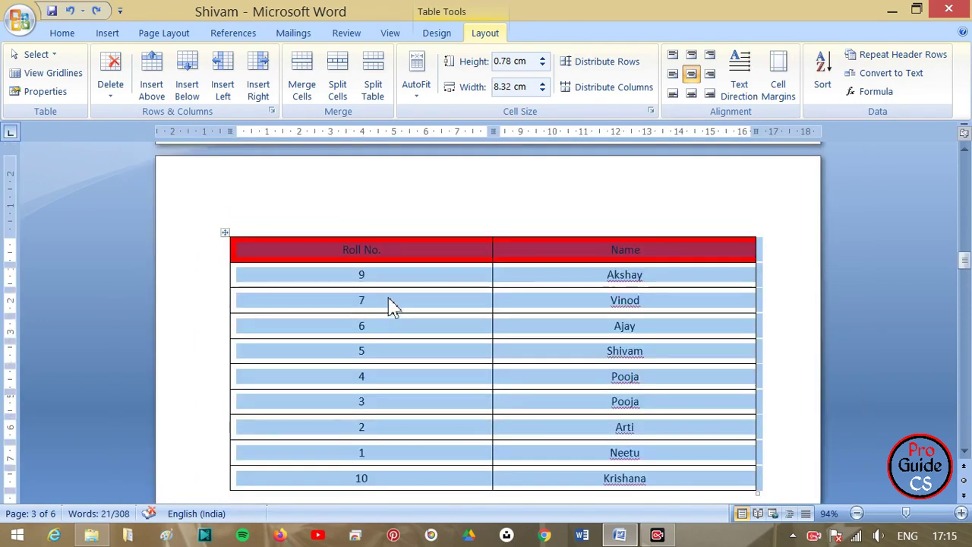
scroll(456, 302, down, 4)
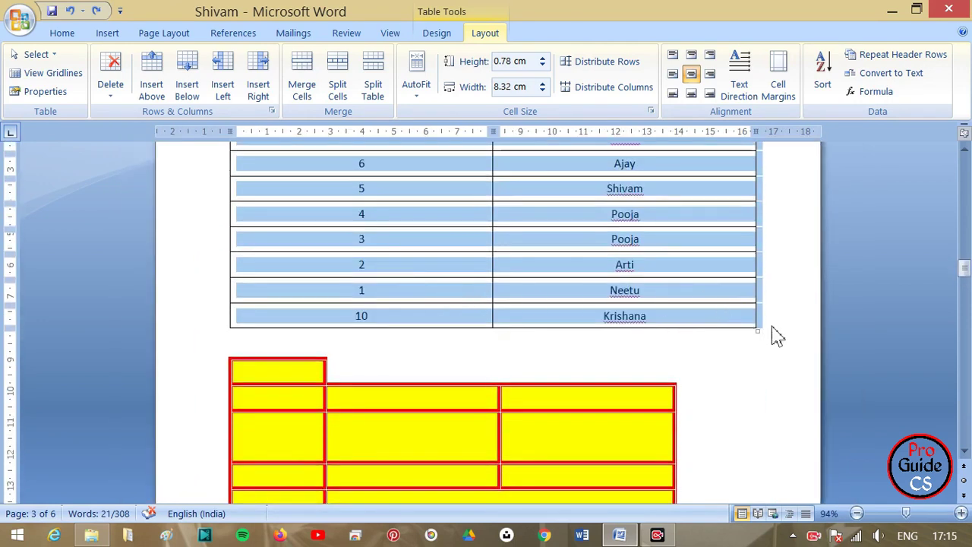
drag(756, 330, 753, 225)
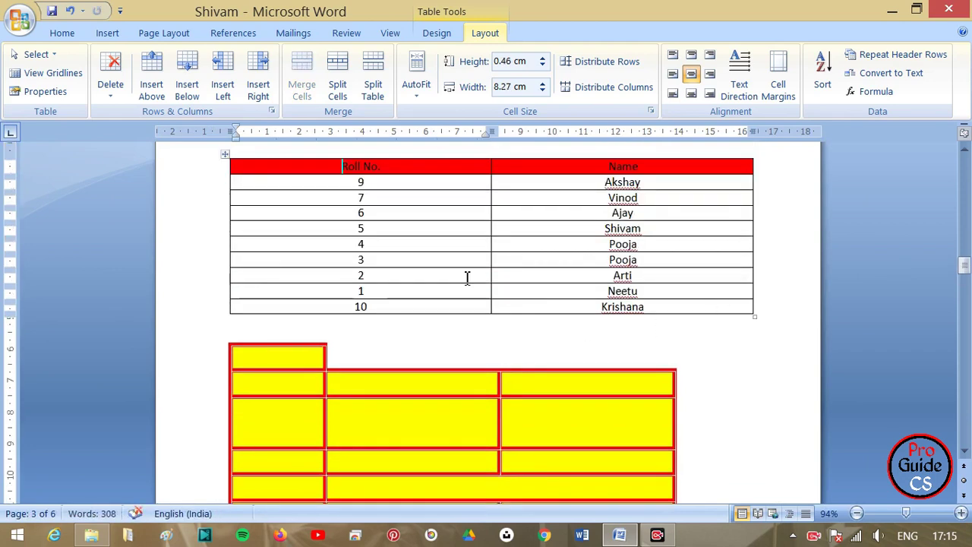
scroll(358, 243, up, 3)
scroll(357, 245, up, 1)
scroll(350, 242, down, 2)
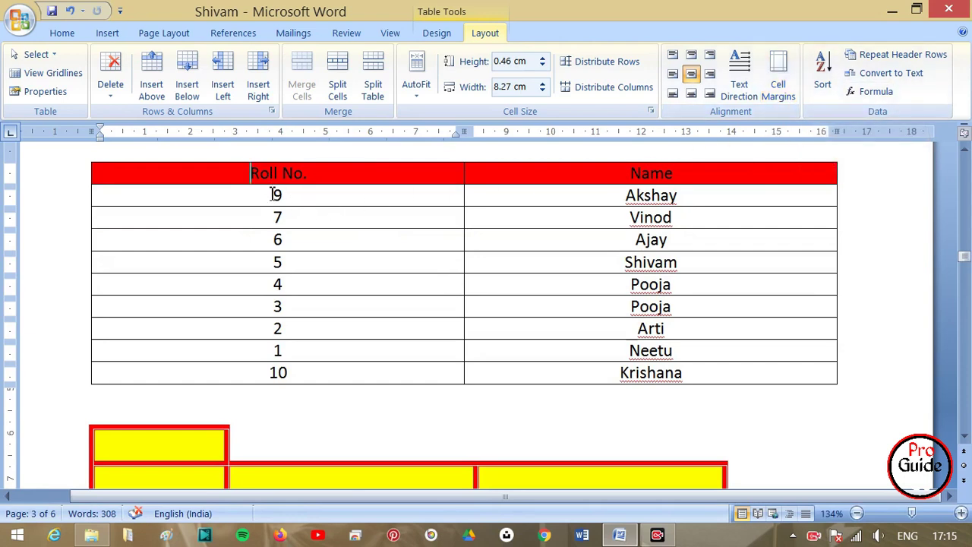
drag(273, 195, 294, 370)
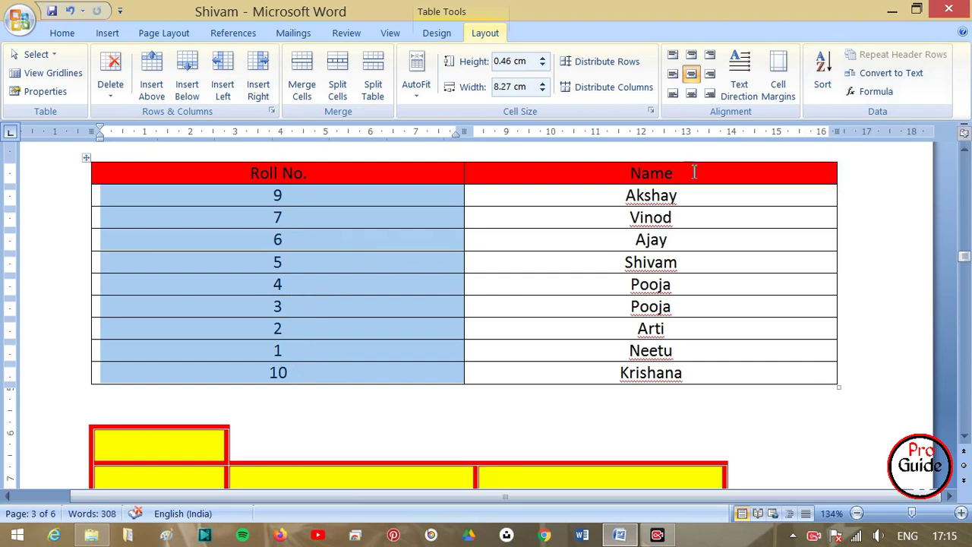
Step: Sort the selected Roll No. cells in ascending order
click(826, 89)
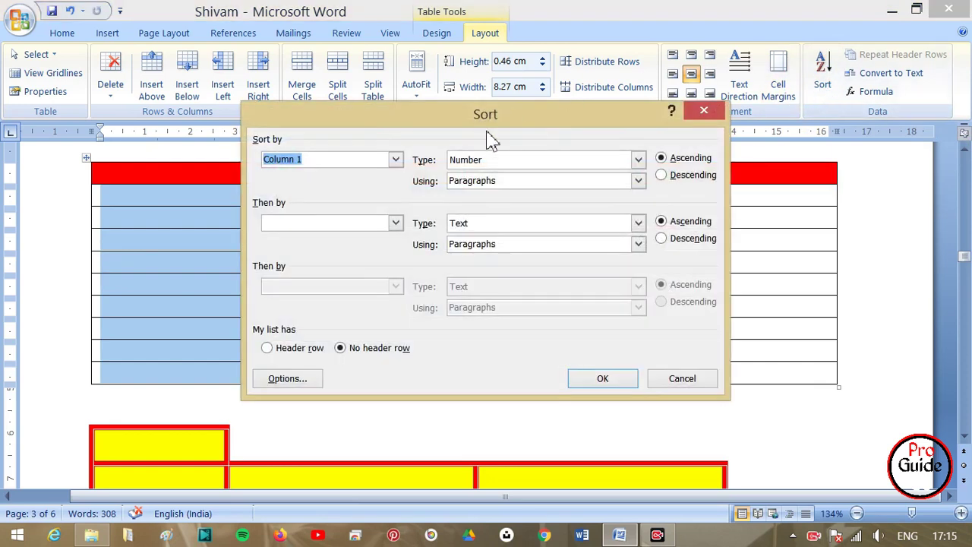
click(603, 378)
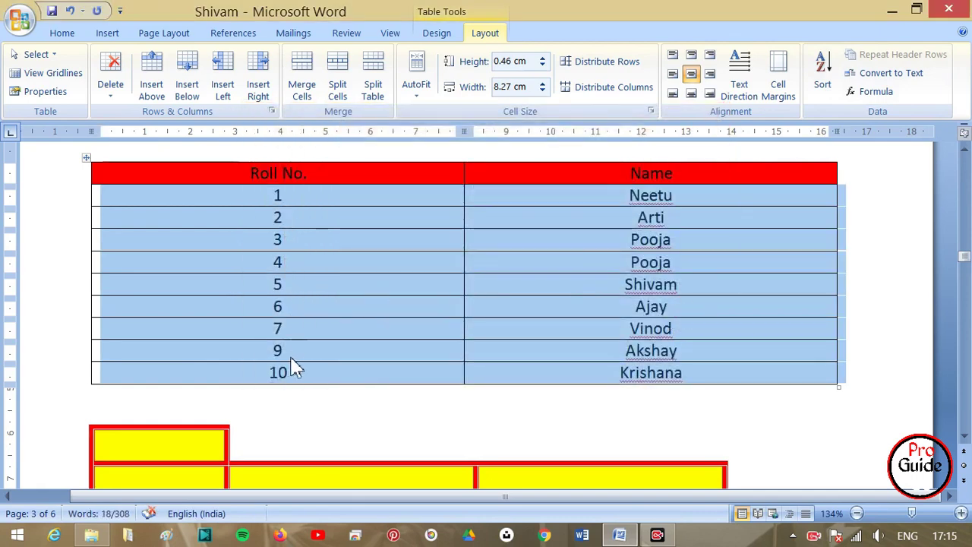
click(295, 330)
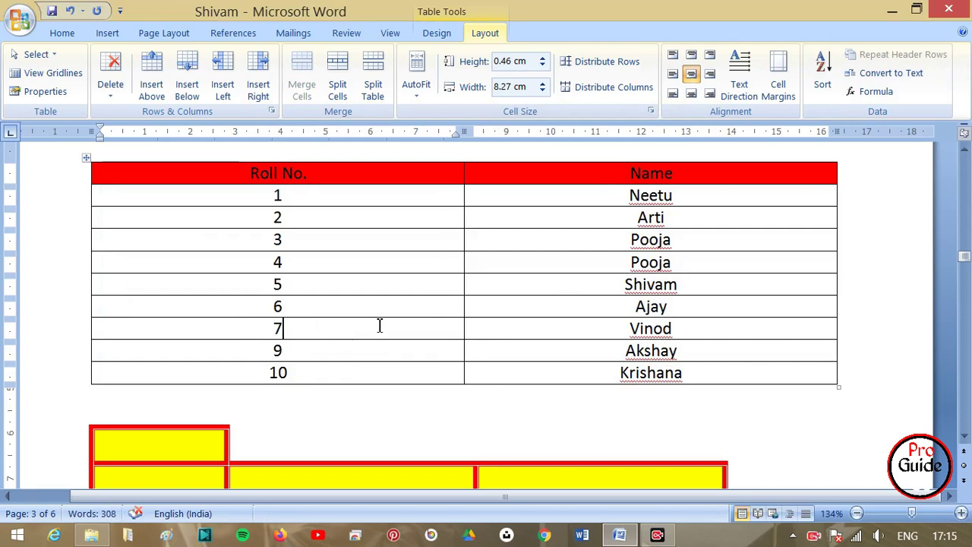
Step: Re-sort the Roll No. cells in descending order so they run 10 to 1
drag(298, 371, 267, 199)
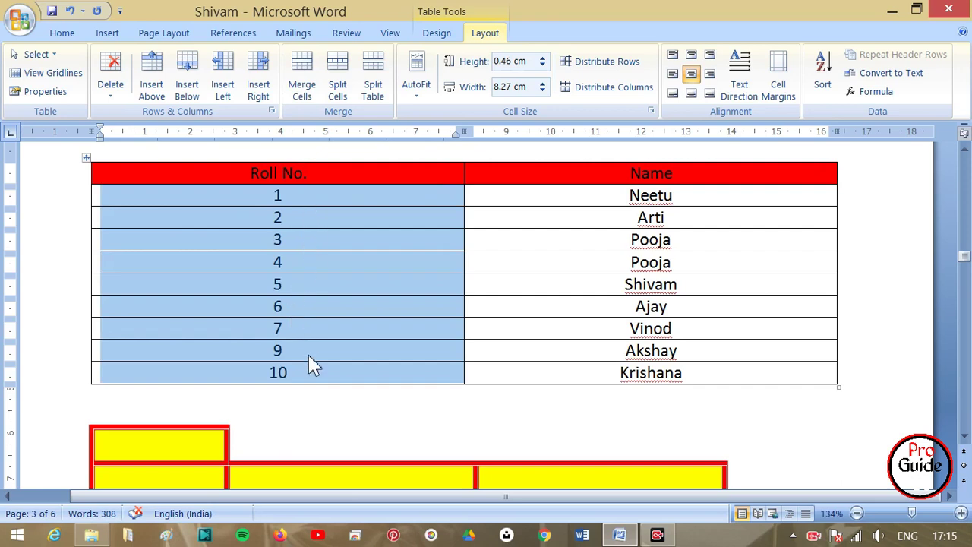
click(824, 83)
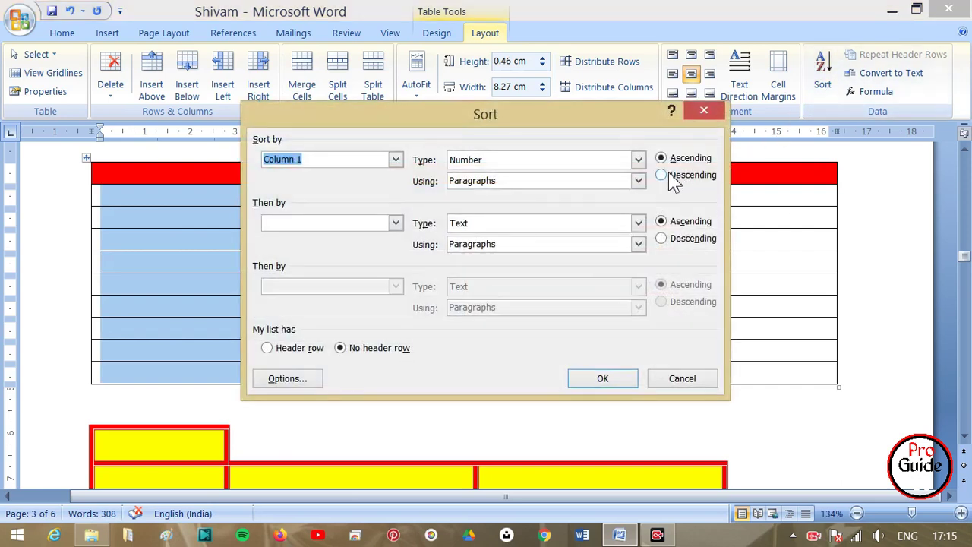
click(671, 178)
click(614, 381)
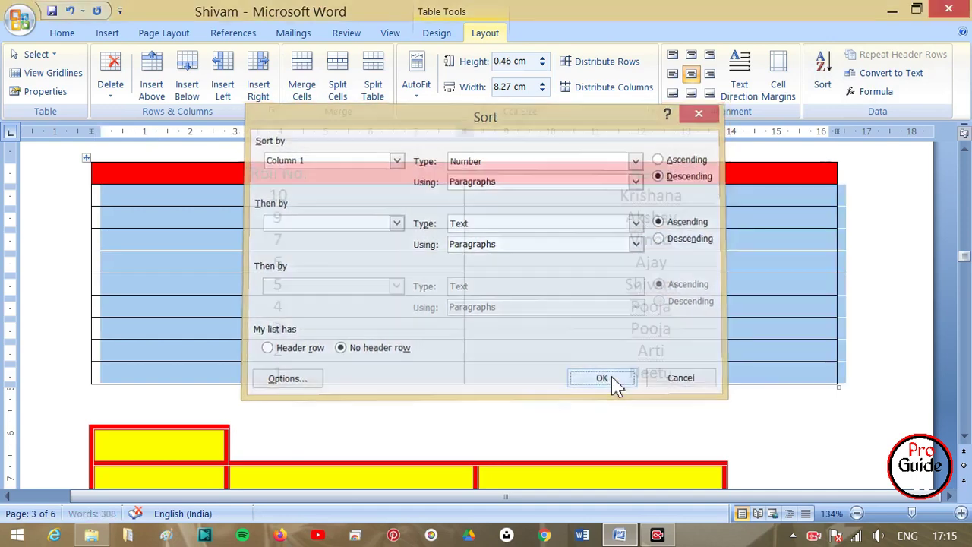
drag(239, 196, 268, 388)
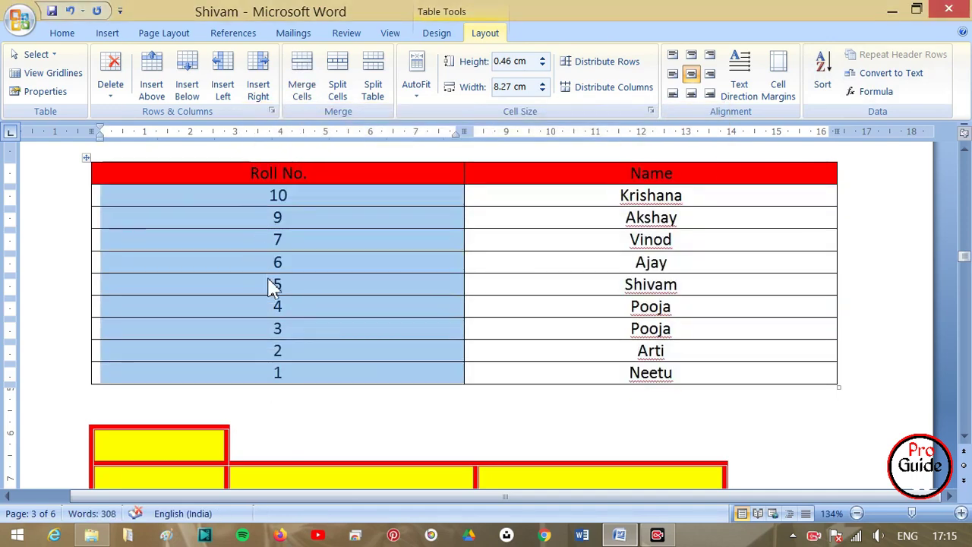
click(592, 194)
Step: Sort the Name column ascending so Ajay comes first and Vinod last
drag(612, 195, 642, 371)
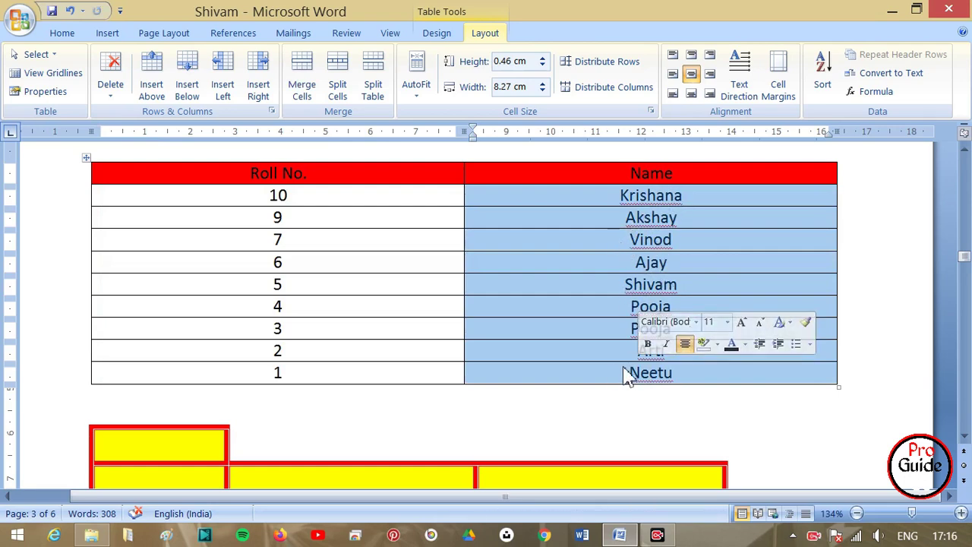
click(827, 86)
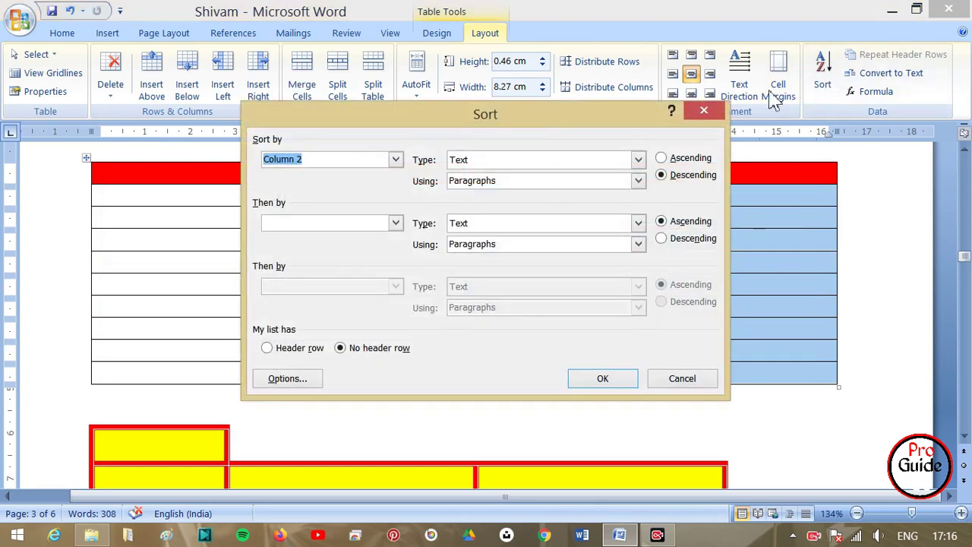
click(660, 158)
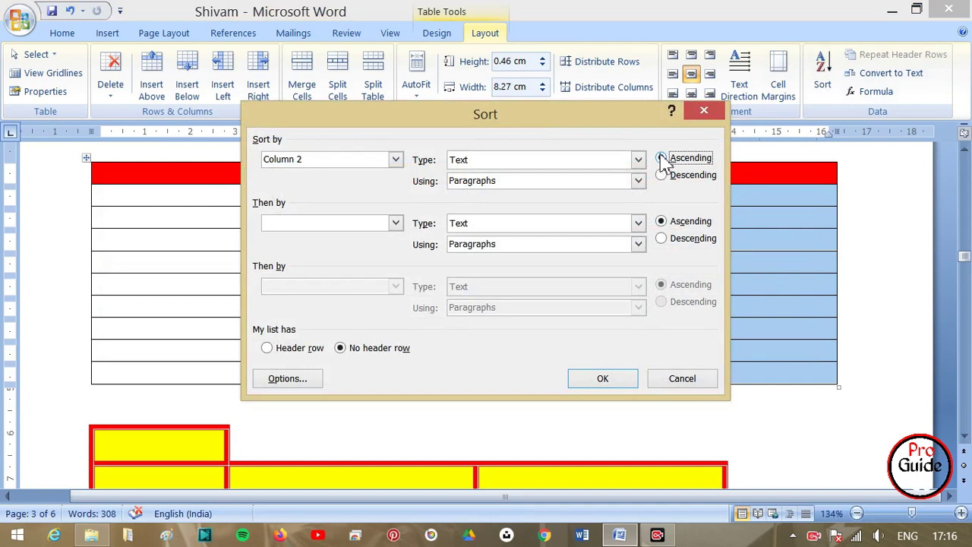
click(597, 378)
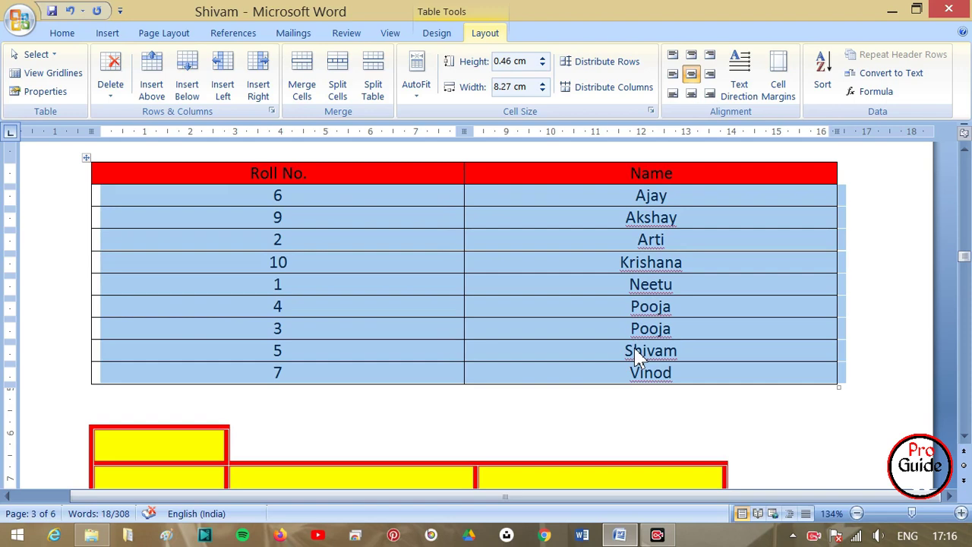
Step: Sort the Name column cells descending so the rows run from Vinod down to Ajay
click(661, 195)
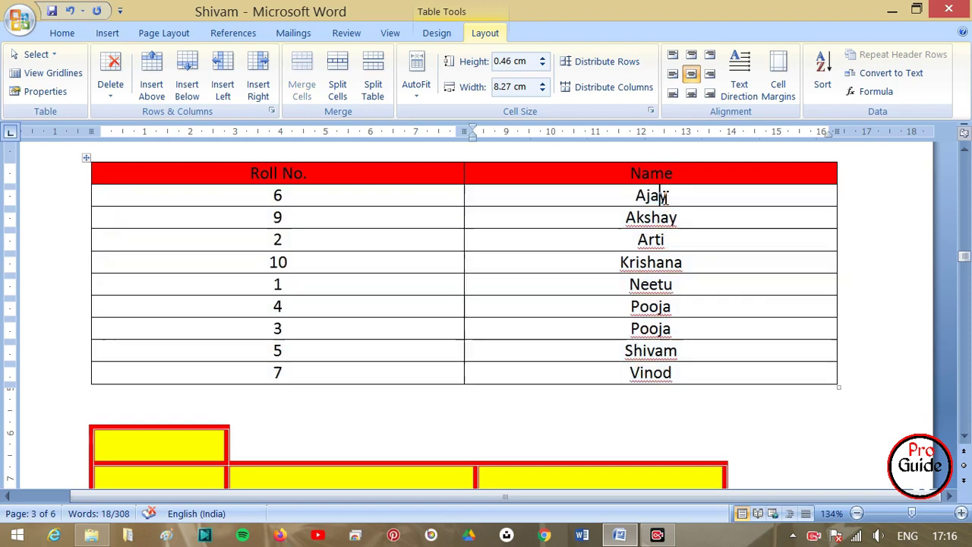
drag(640, 195, 686, 372)
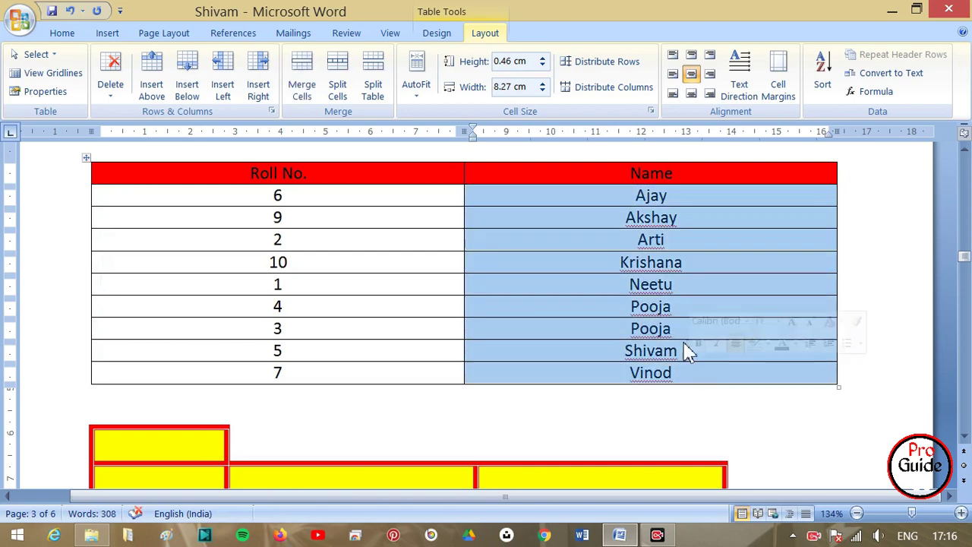
click(818, 91)
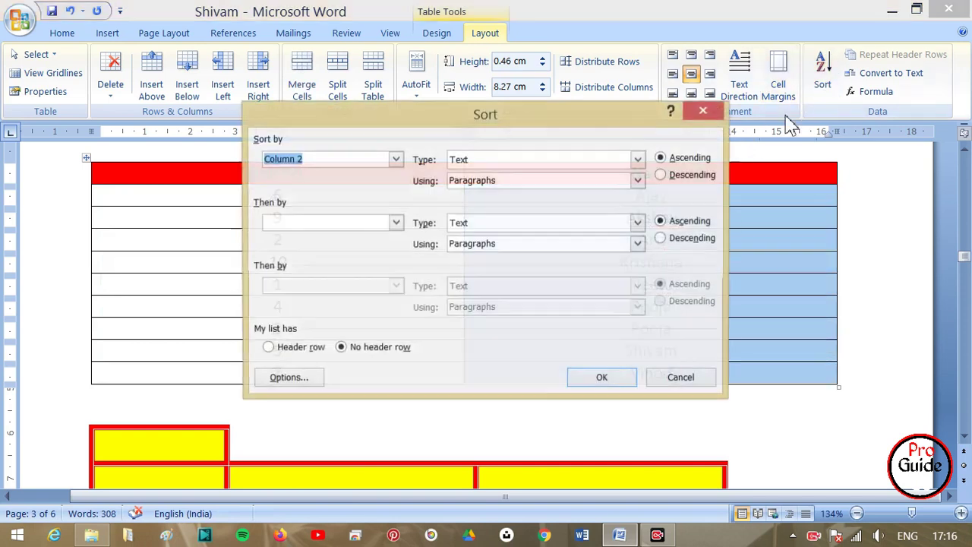
click(673, 176)
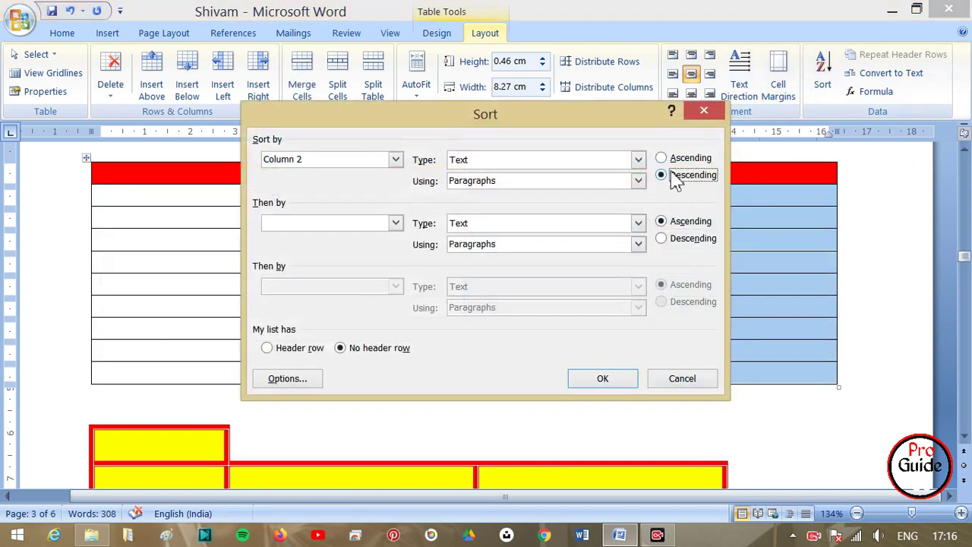
click(605, 380)
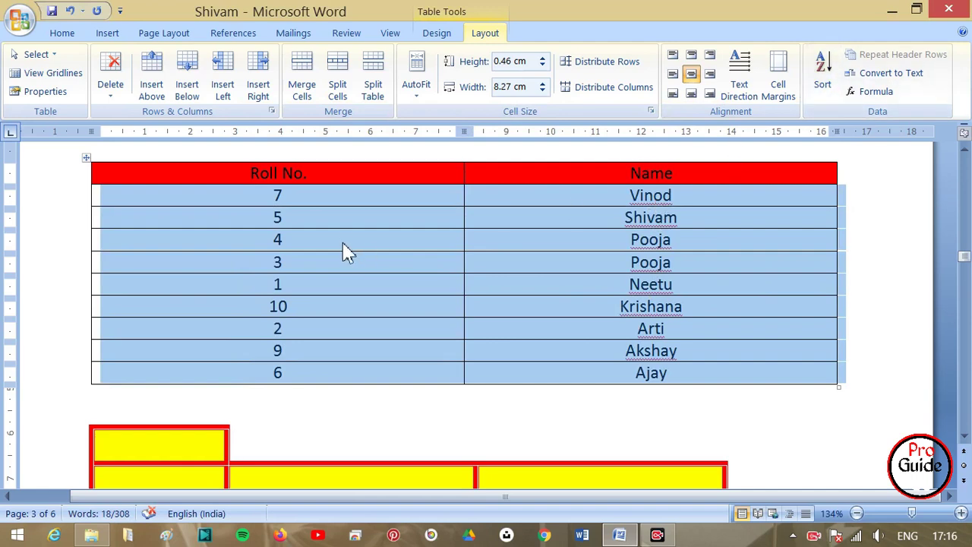
Step: Convert the whole table to plain text using / as the column separator
click(428, 219)
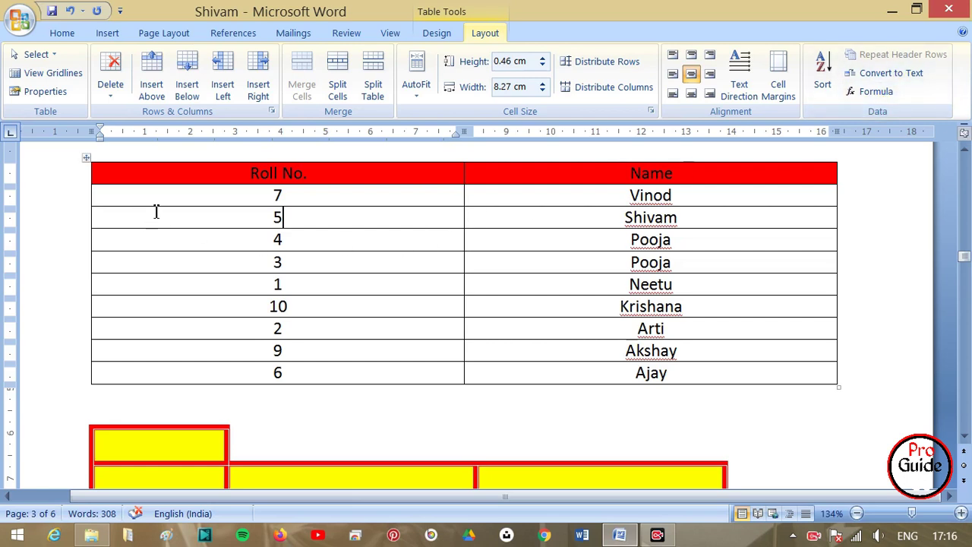
click(86, 159)
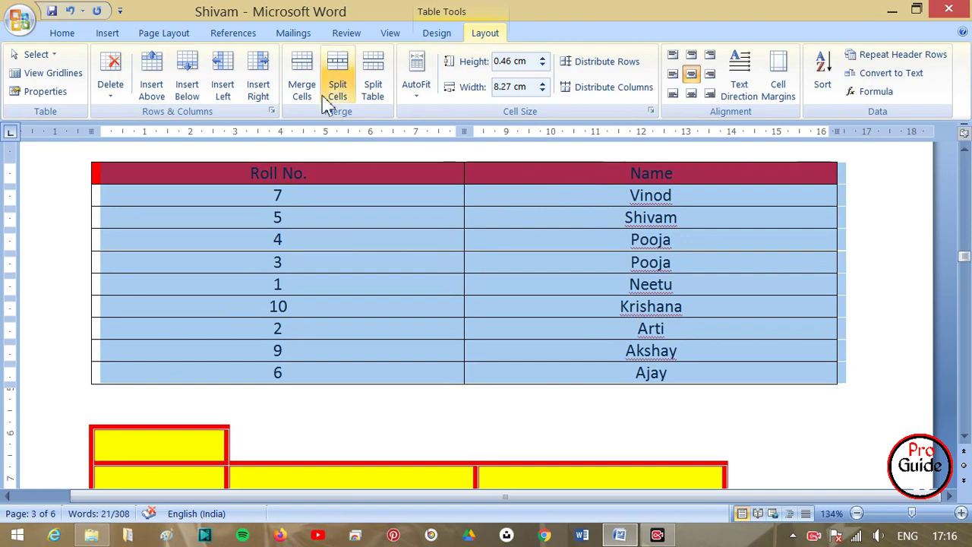
click(886, 72)
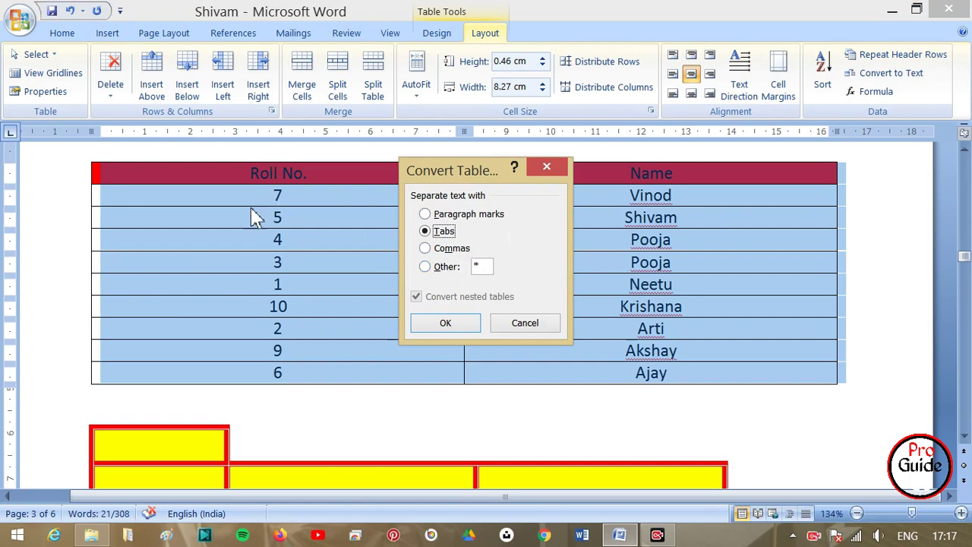
click(426, 266)
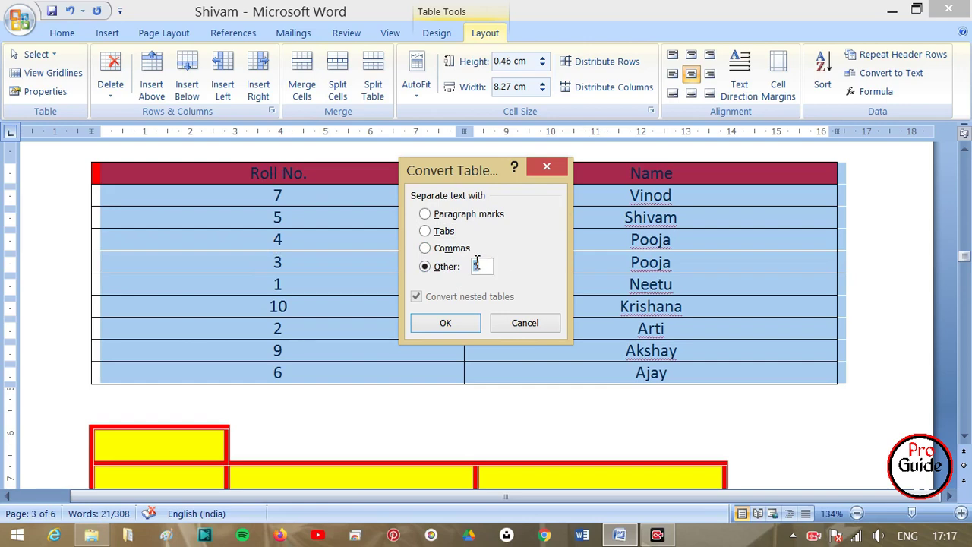
click(482, 266)
text(/)
click(463, 321)
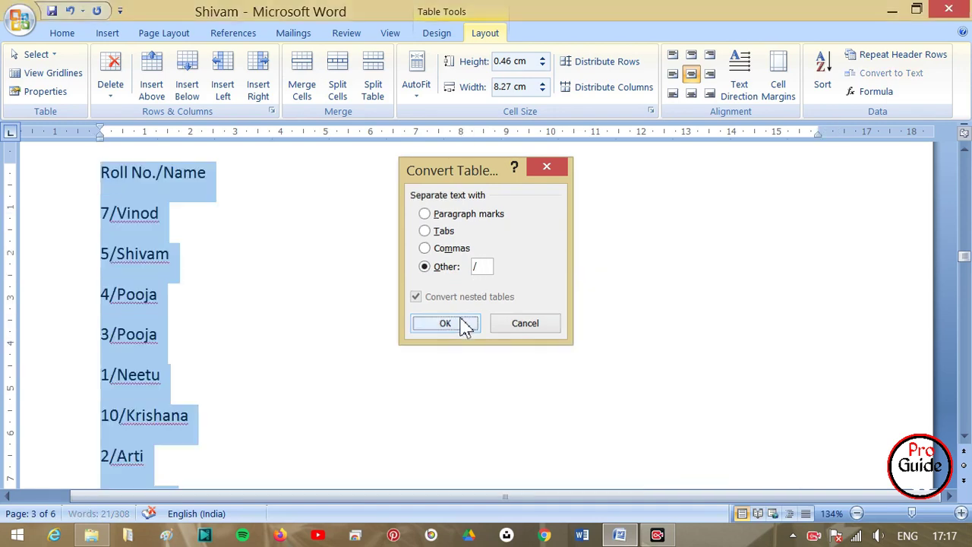
Step: Add a period after No in the header line so it reads Roll No./Name
click(484, 278)
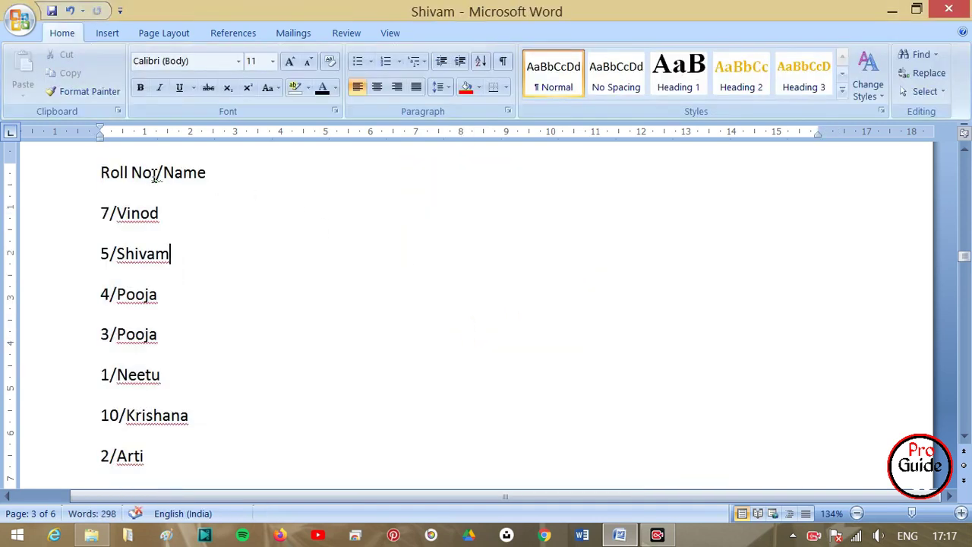
click(155, 173)
text(.)
Step: Convert the selected slash-separated lines, Roll No./Name through Ajay, into a two-column table
scroll(145, 449, down, 1)
scroll(144, 444, down, 2)
drag(170, 376, 75, 203)
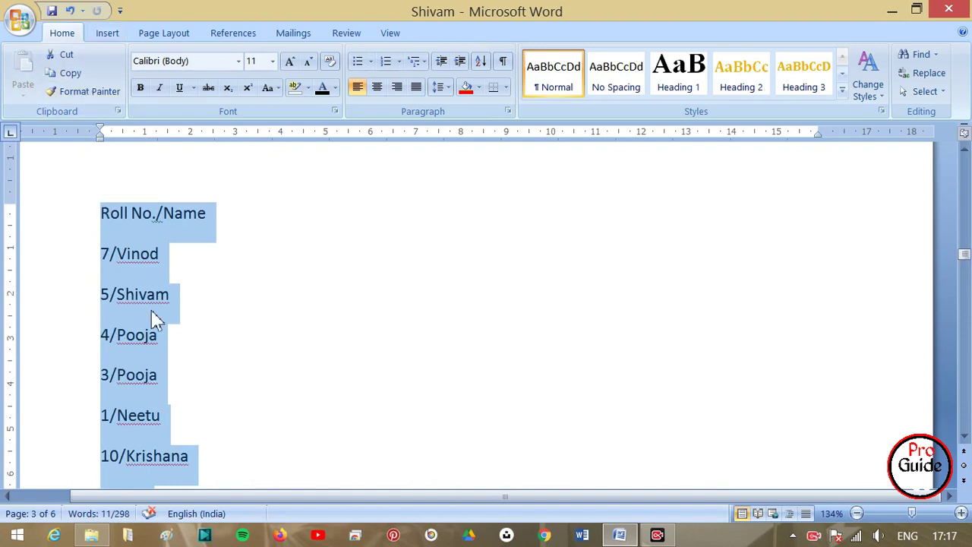
click(111, 35)
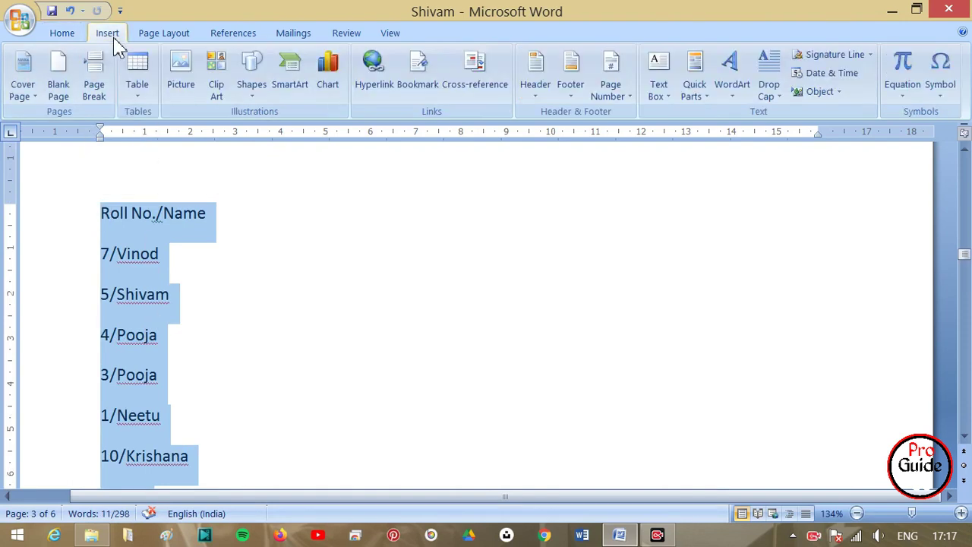
click(140, 91)
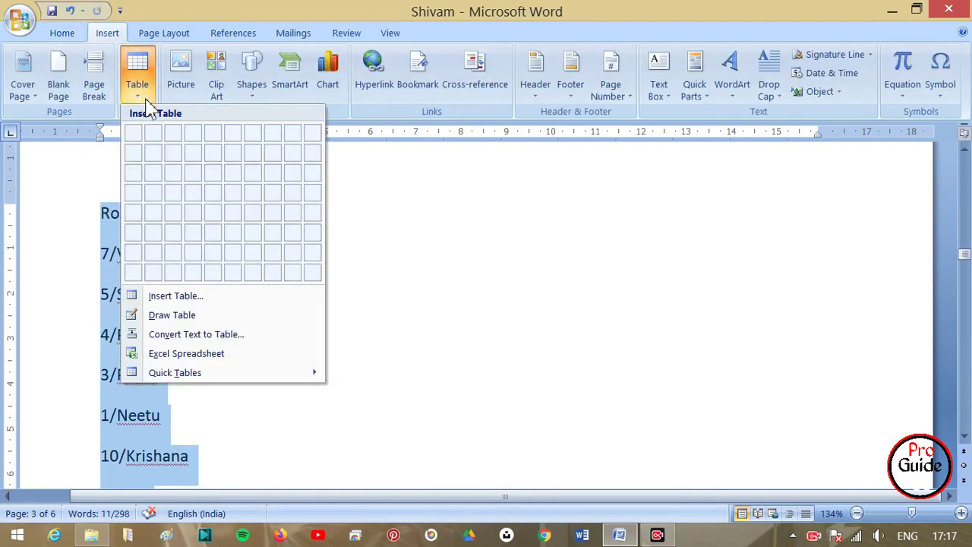
click(154, 319)
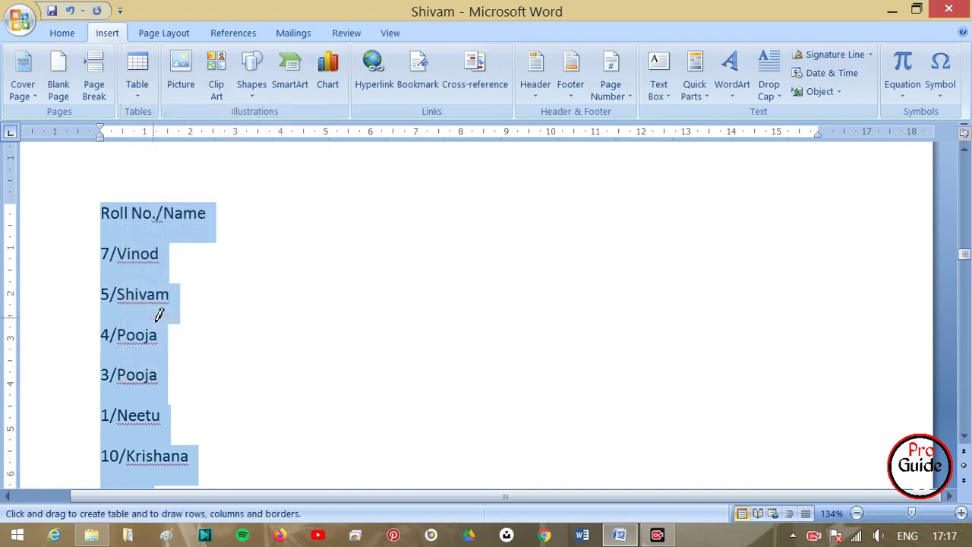
click(138, 87)
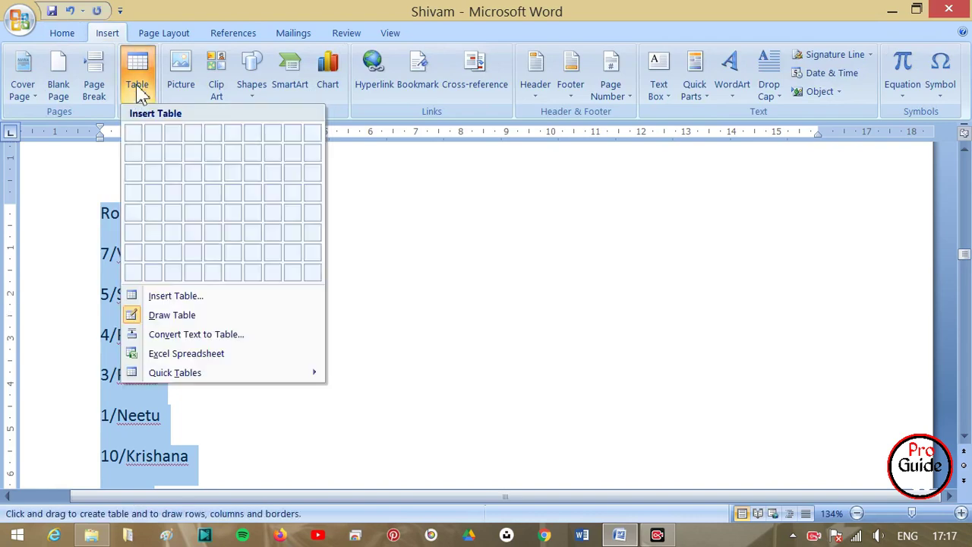
click(168, 297)
click(127, 215)
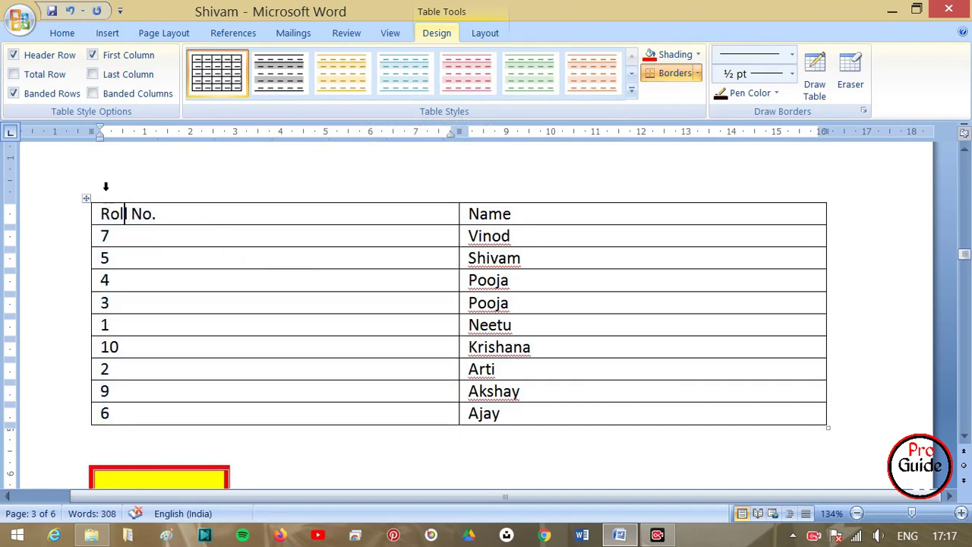
Step: Convert the whole table to text lines separated by #, such as 7#Vinod
click(86, 199)
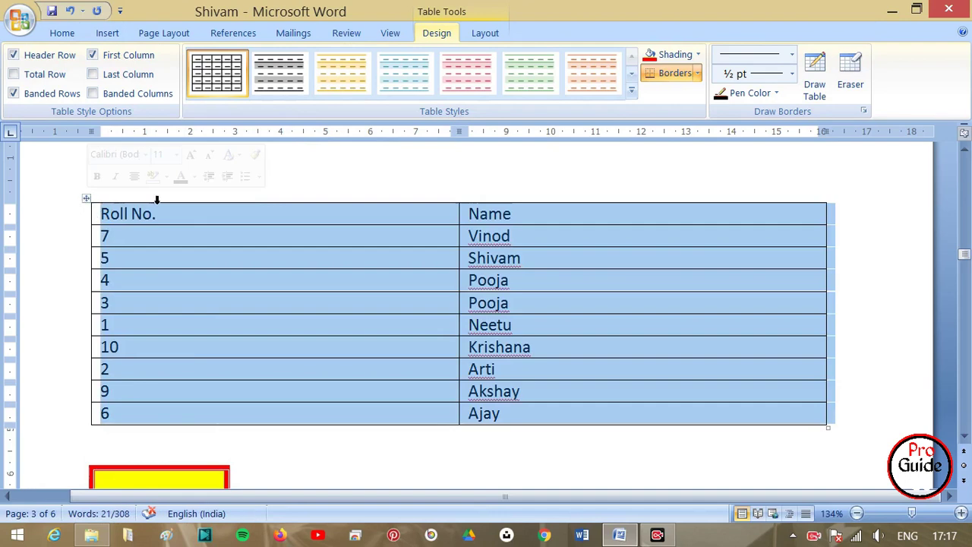
click(485, 32)
click(885, 73)
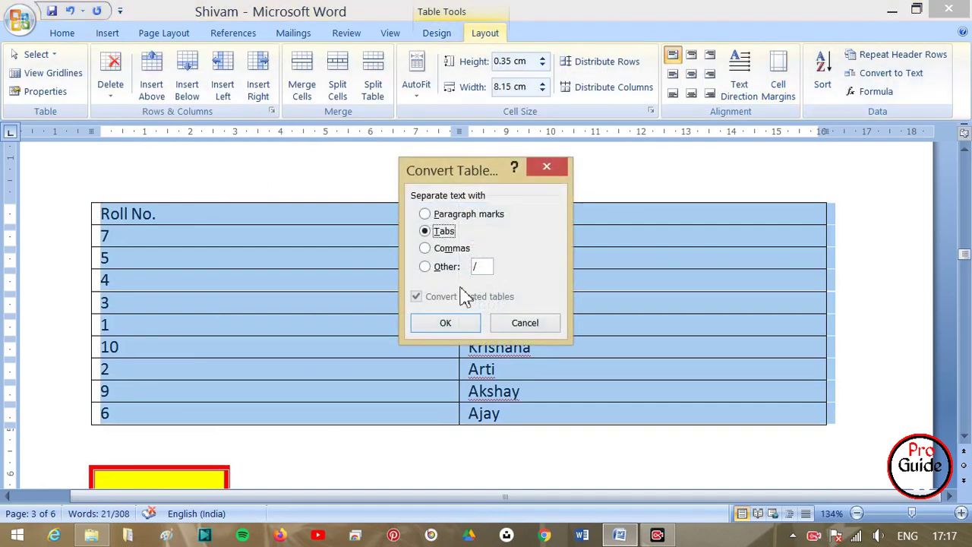
click(445, 267)
text(#)
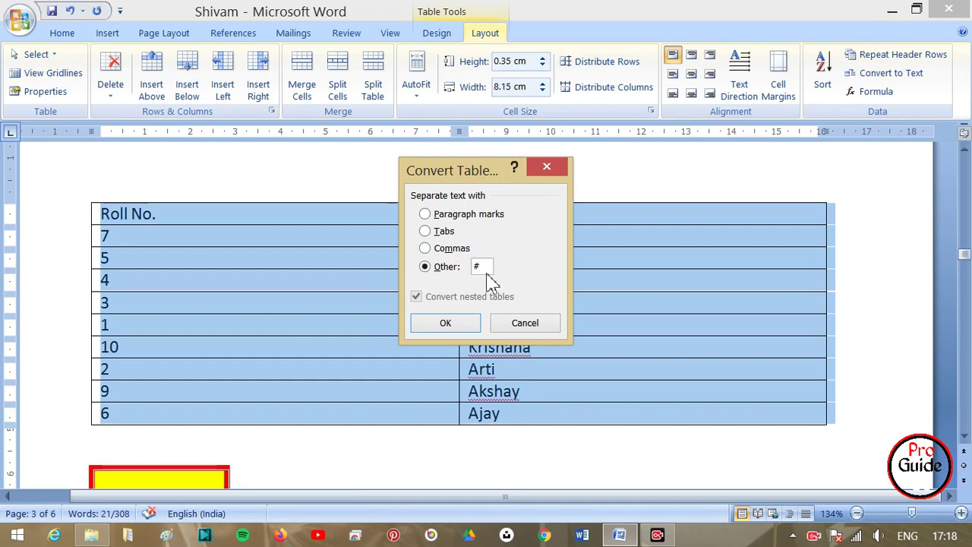
click(445, 323)
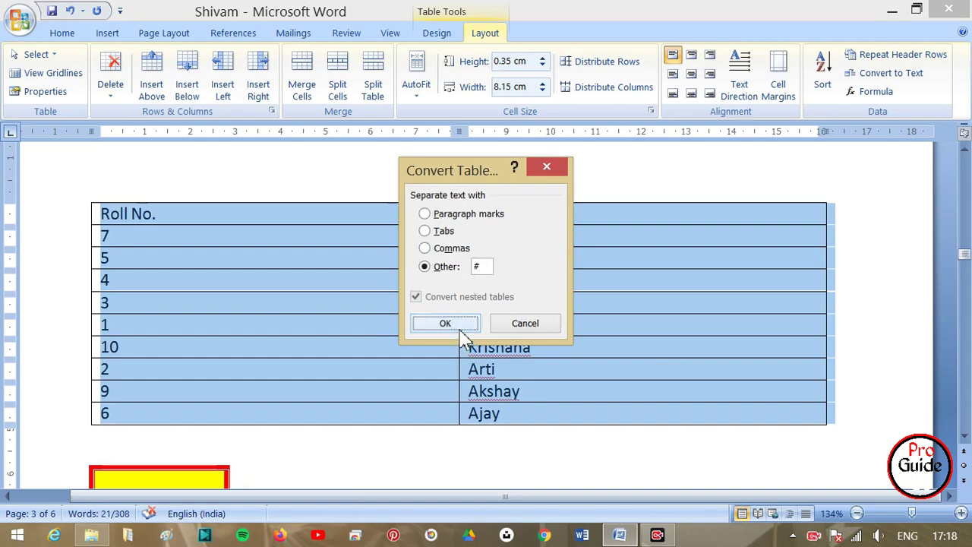
click(249, 326)
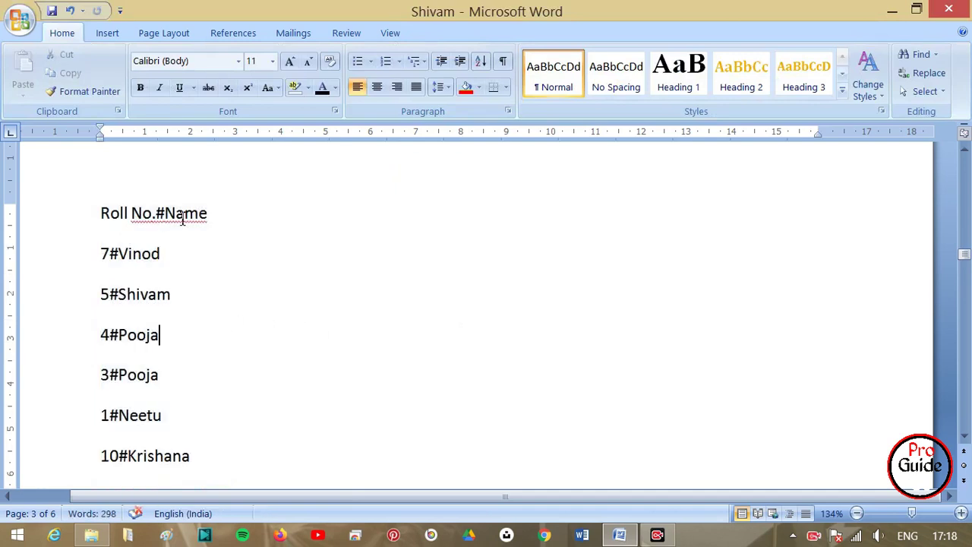
Step: Add a period after No so the header line reads Roll No.#Name
click(154, 215)
text(.)
scroll(195, 347, down, 2)
scroll(195, 342, down, 2)
scroll(193, 328, up, 1)
scroll(195, 332, up, 1)
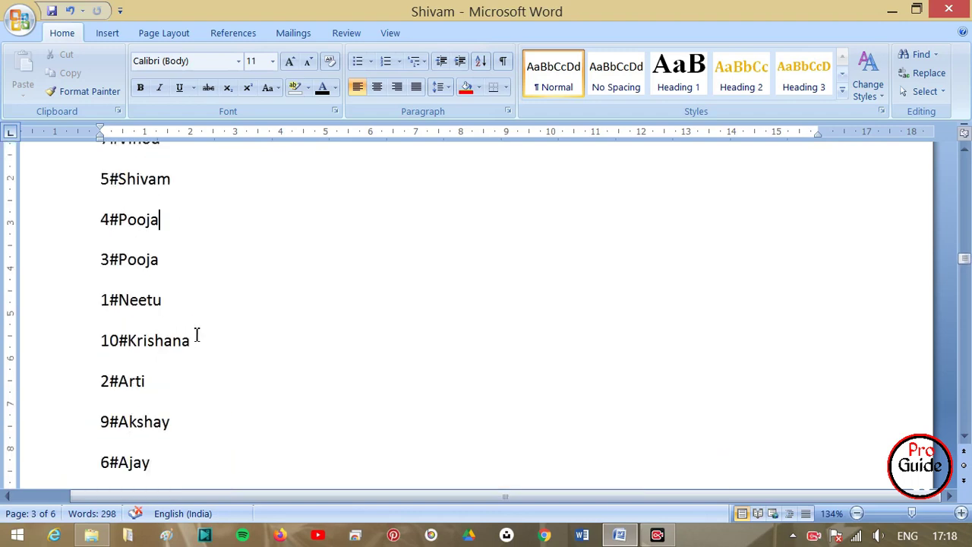
Step: Insert a new line 8#Pankaj after 9#Akshay, then select all the lines
click(193, 424)
key(Down)
key(shift+Home)
key(Delete)
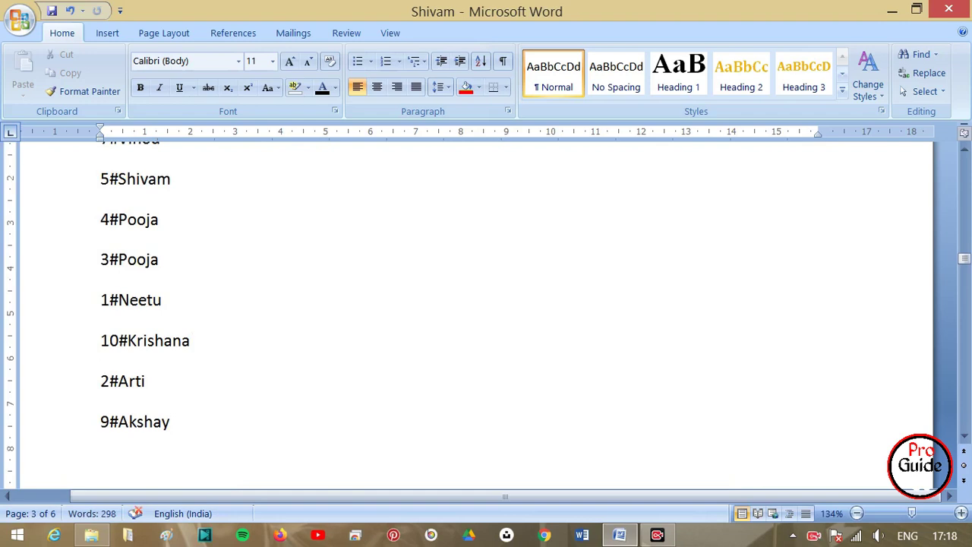
text(8#)
text(Pan)
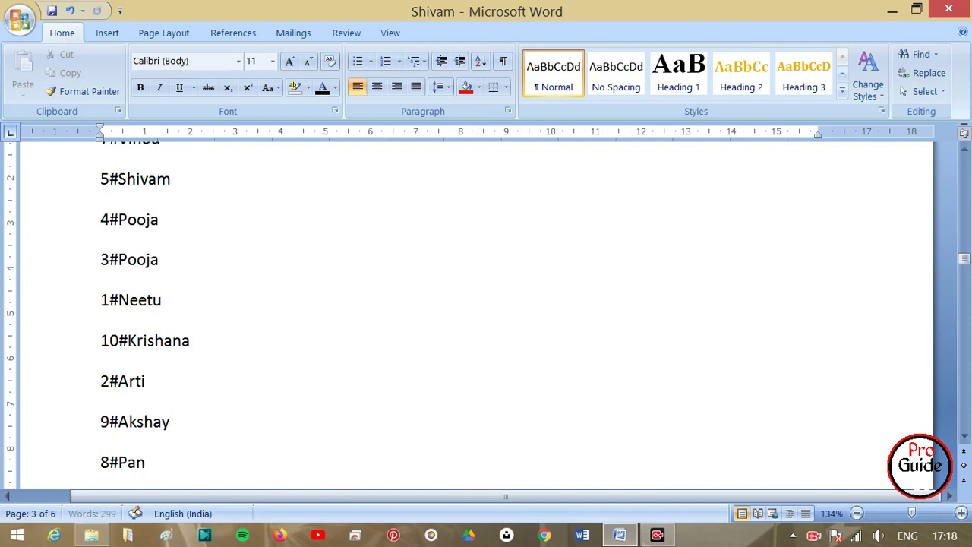
text(kaj)
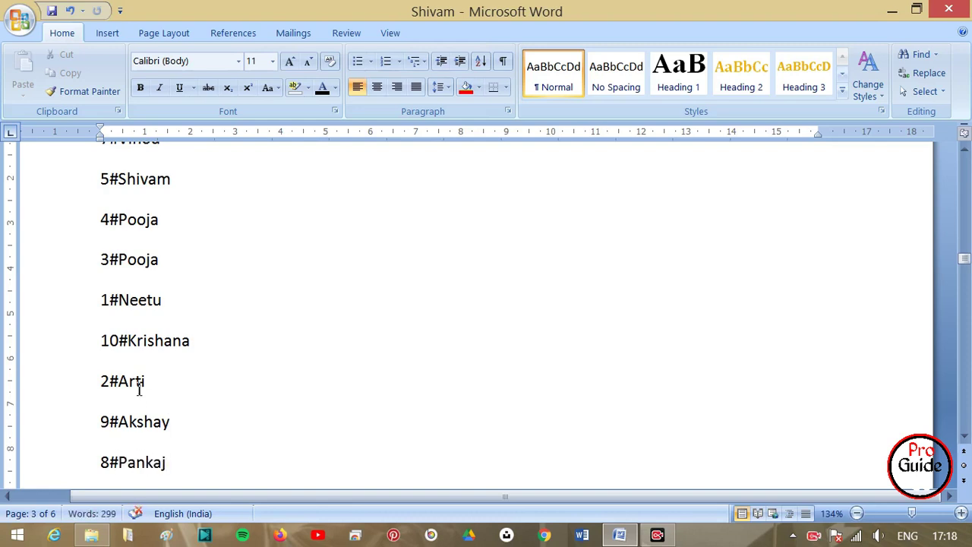
scroll(139, 390, down, 3)
scroll(139, 390, down, 2)
mouse_move(155, 334)
mouse_down()
mouse_move(97, 146)
mouse_move(102, 183)
mouse_up()
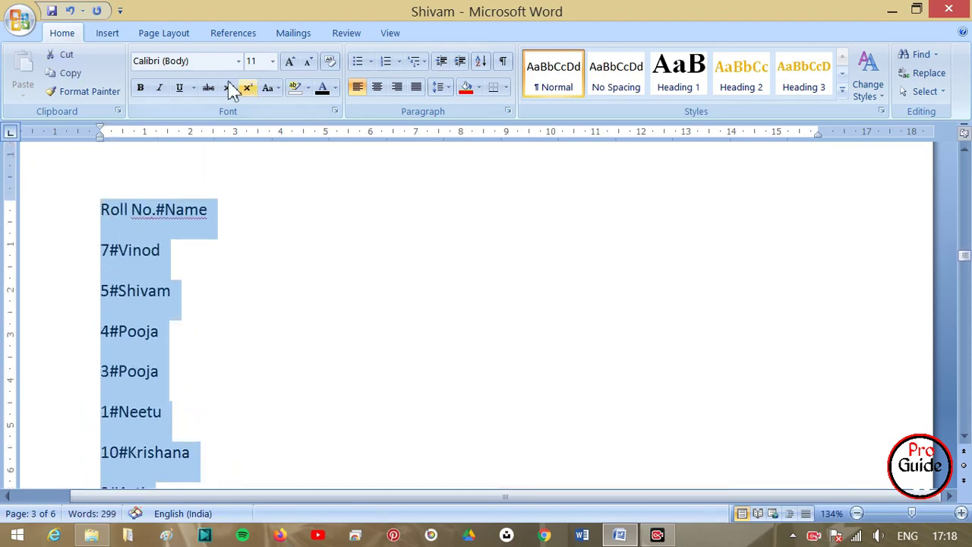
click(108, 32)
click(135, 76)
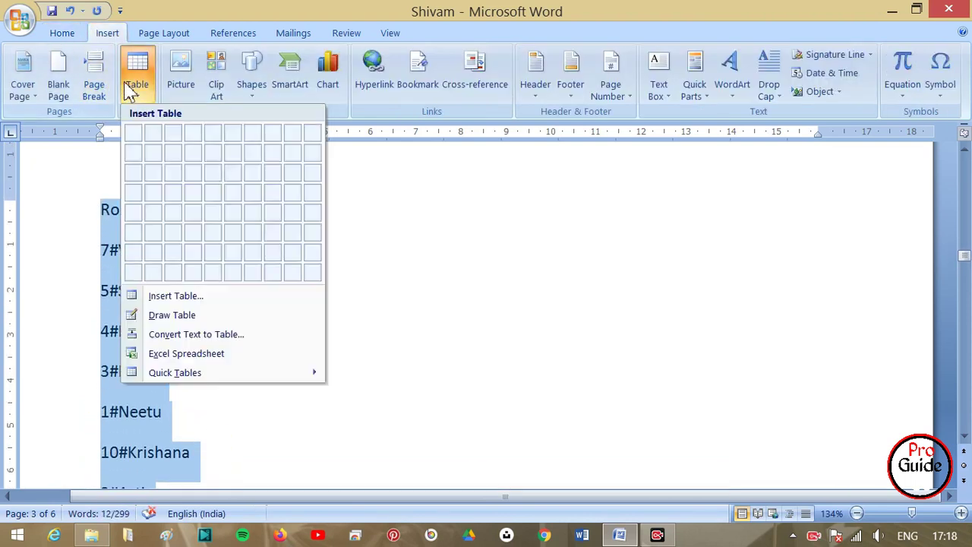
click(139, 298)
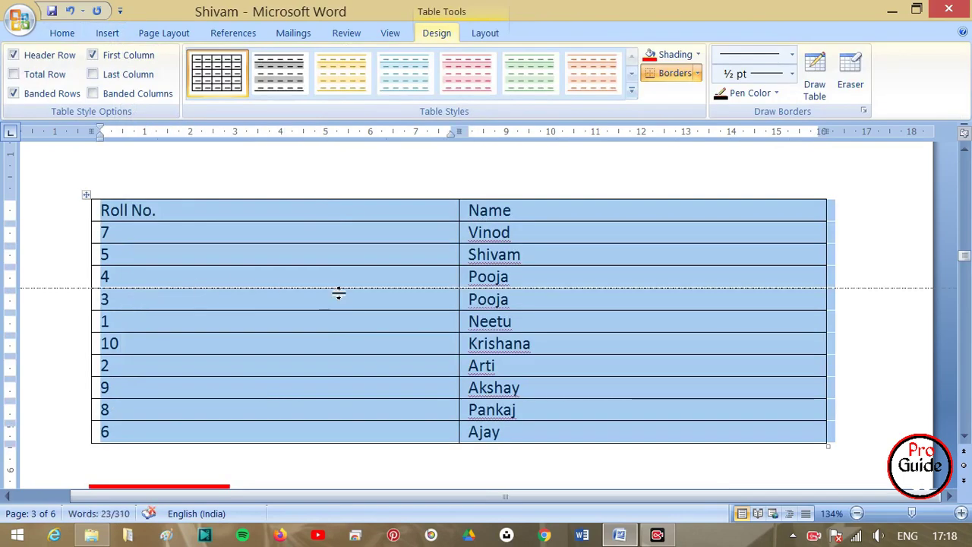
click(156, 392)
drag(545, 411, 229, 414)
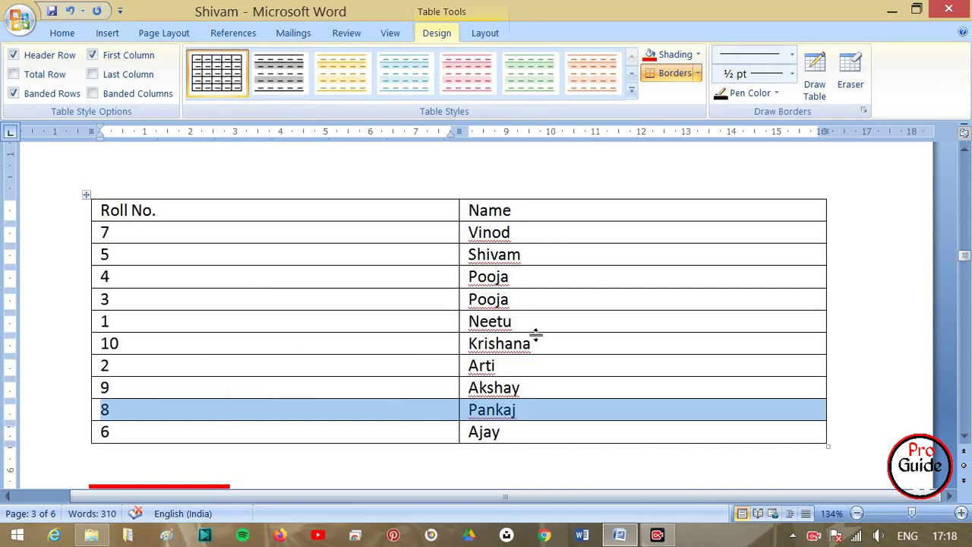
Step: Type the lines 1/Shivam and 2/Irfan below the table and select them
scroll(516, 335, down, 3)
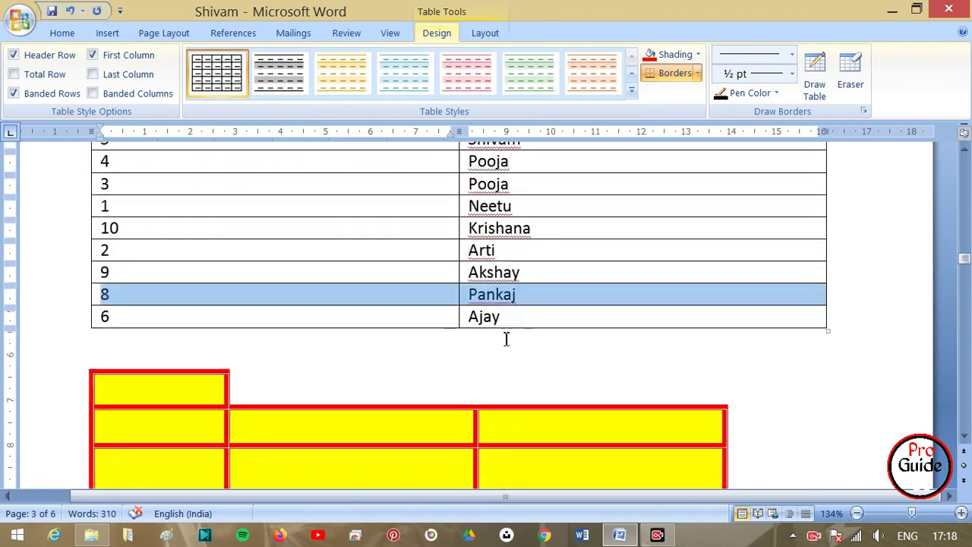
click(341, 348)
text(+)
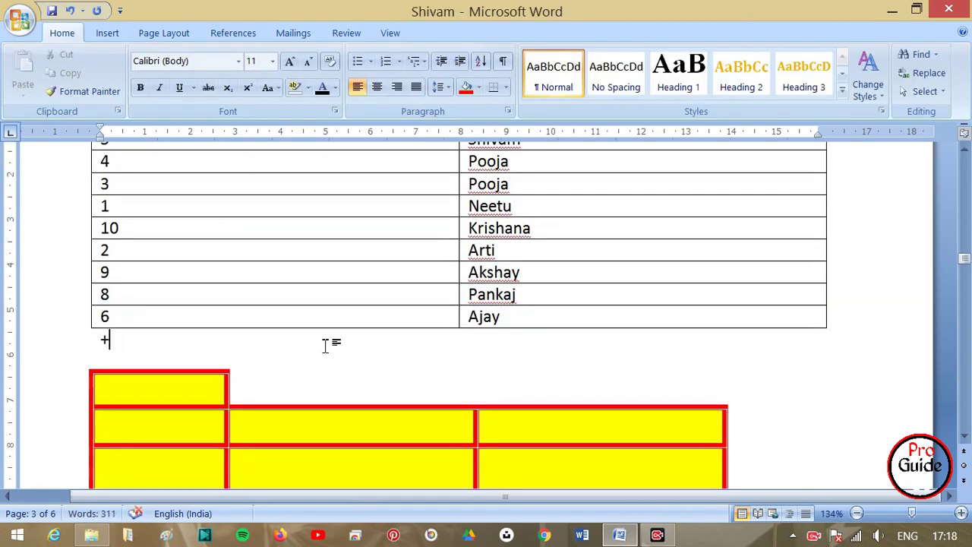
key(BackSpace)
key(Return)
text(1)
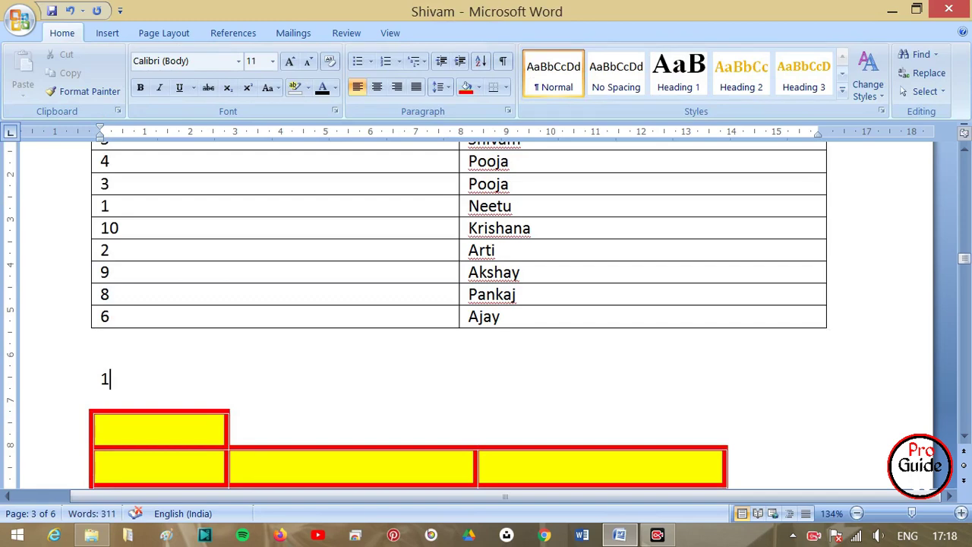
text(/)
text(Shiv)
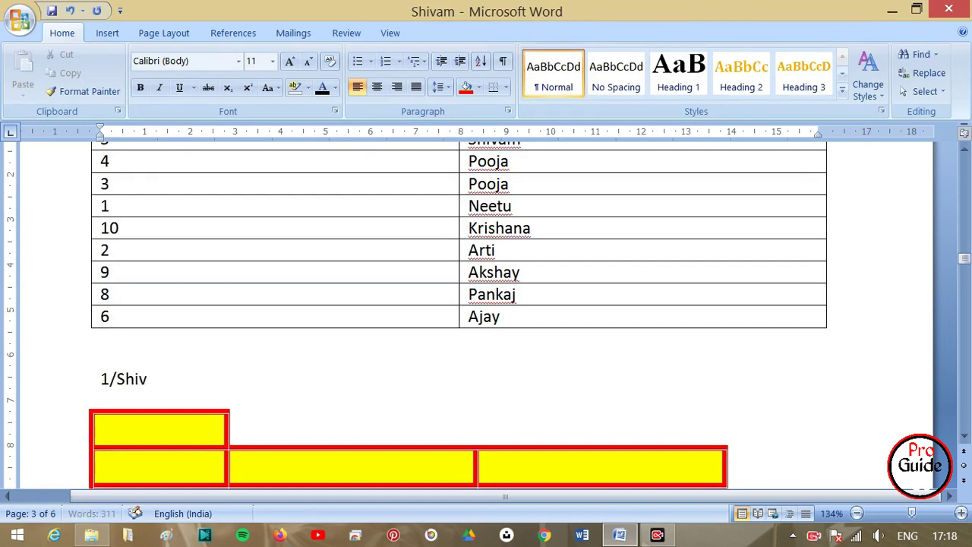
text(am)
key(Return)
text(2/)
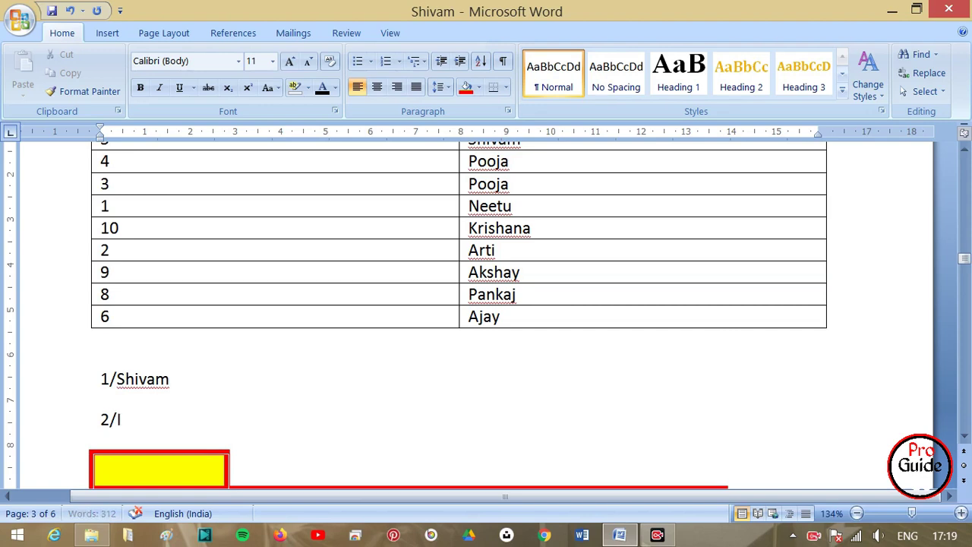
text(Irfa)
text(n)
drag(151, 423, 94, 380)
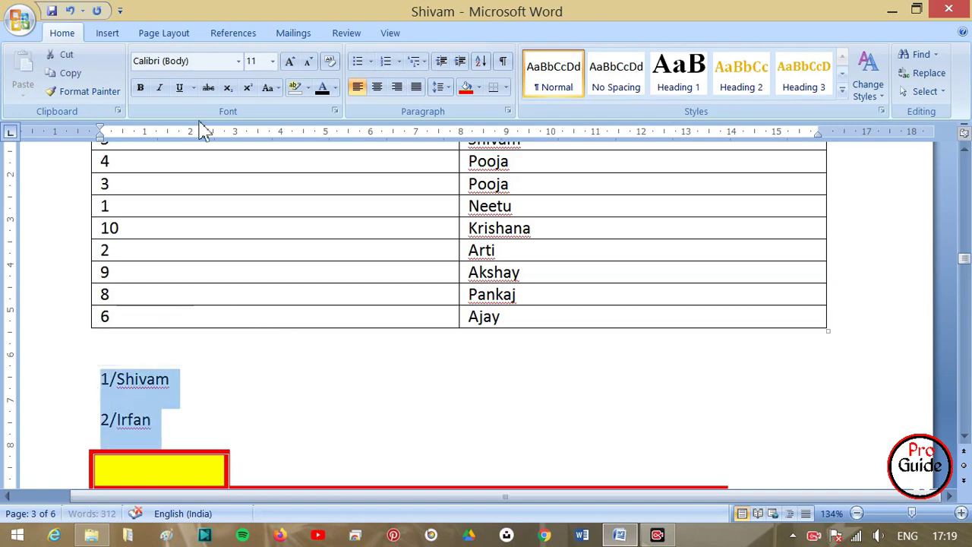
Step: Convert the slash lines to a table, then undo the conversion
click(107, 34)
click(137, 79)
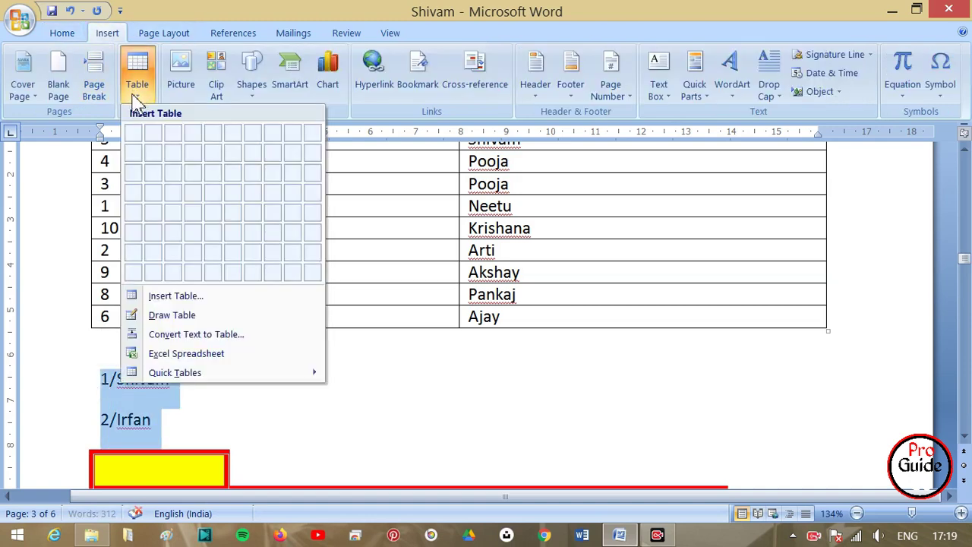
click(161, 294)
click(209, 382)
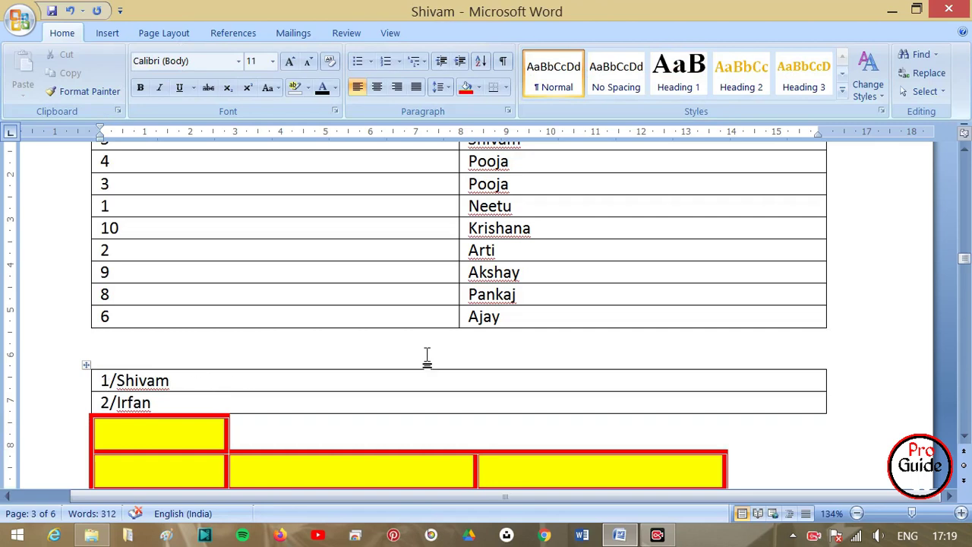
scroll(428, 358, up, 3)
scroll(445, 339, down, 3)
key(ctrl+z)
click(126, 383)
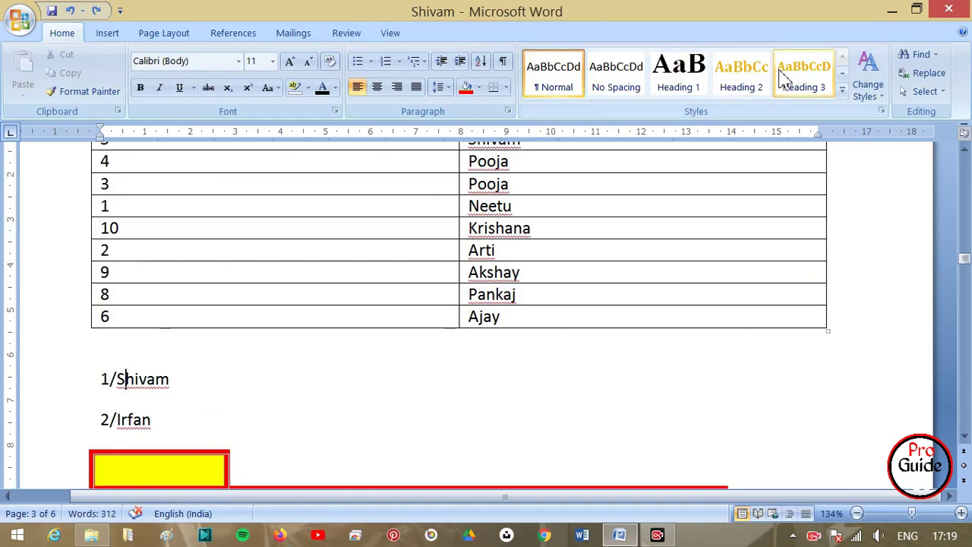
Step: Replace the slashes with # so the lines read 1#Shivam and 2#Irfan
click(119, 374)
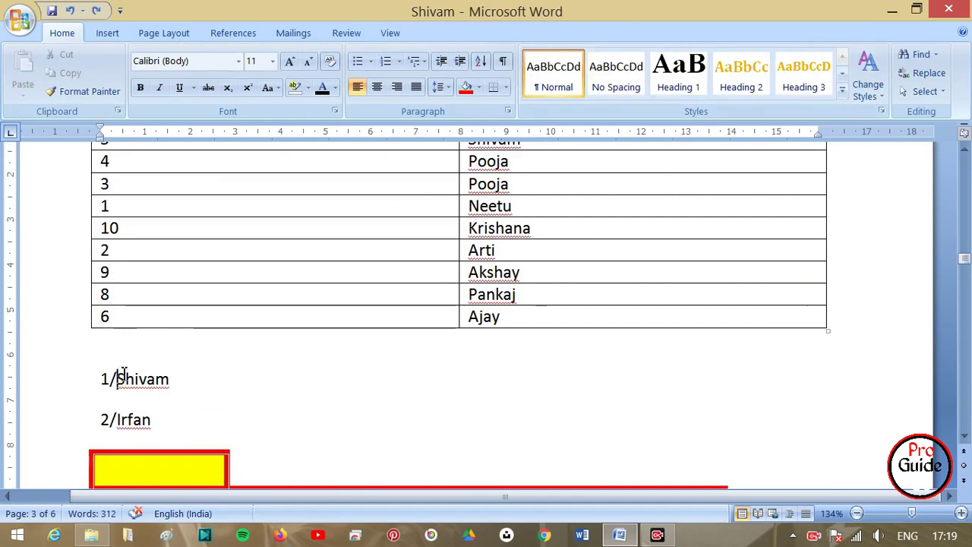
key(BackSpace)
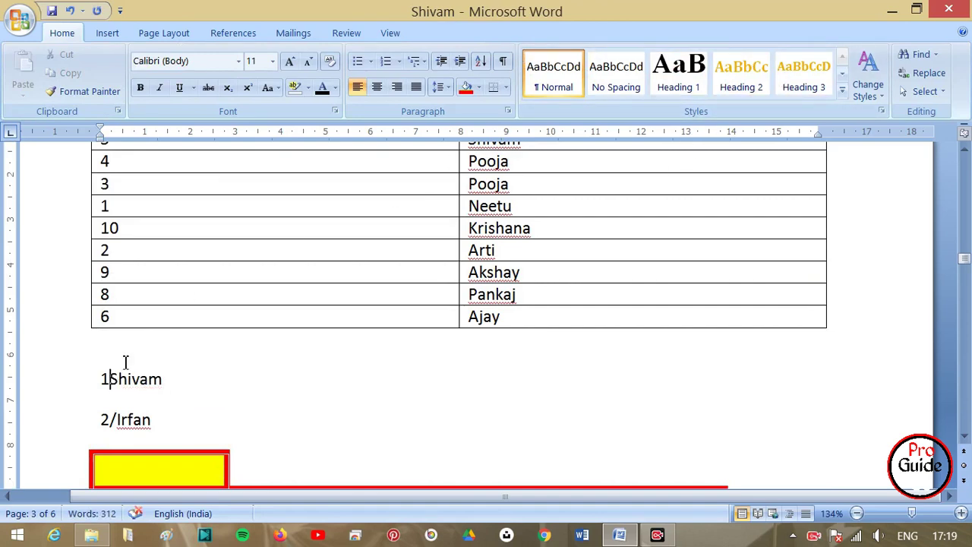
text(#)
click(117, 422)
key(BackSpace)
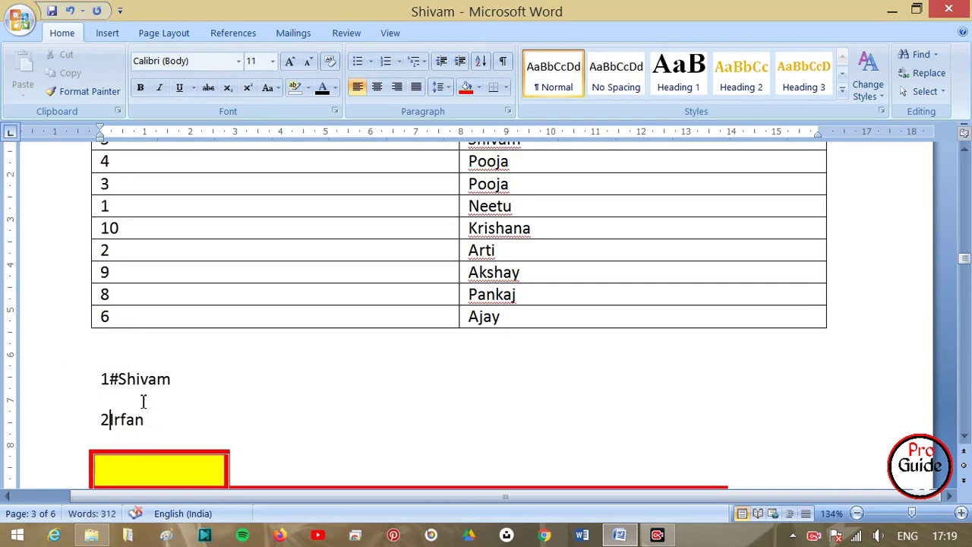
text(#)
Step: Convert the 1#Shivam and 2#Irfan lines into a two-column table
drag(161, 435, 96, 373)
click(107, 32)
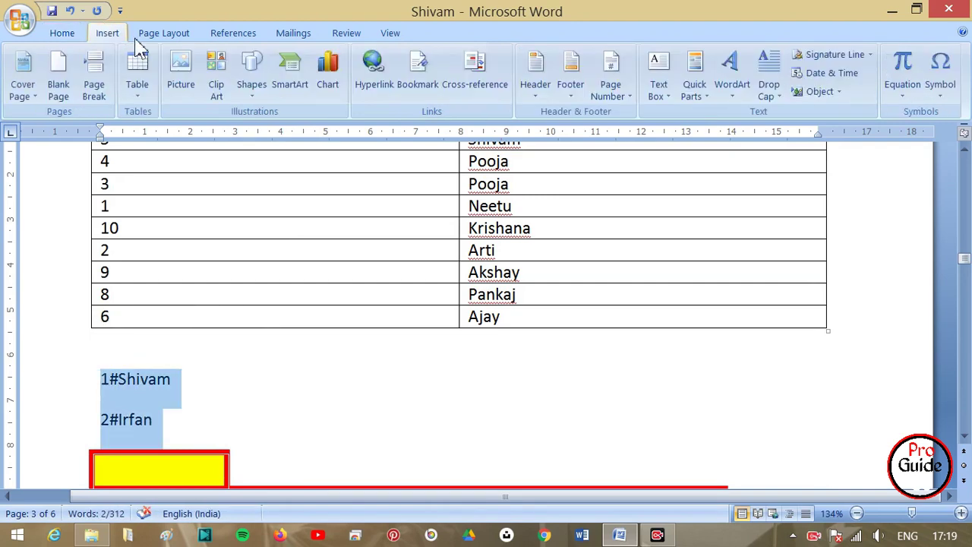
click(137, 87)
click(175, 296)
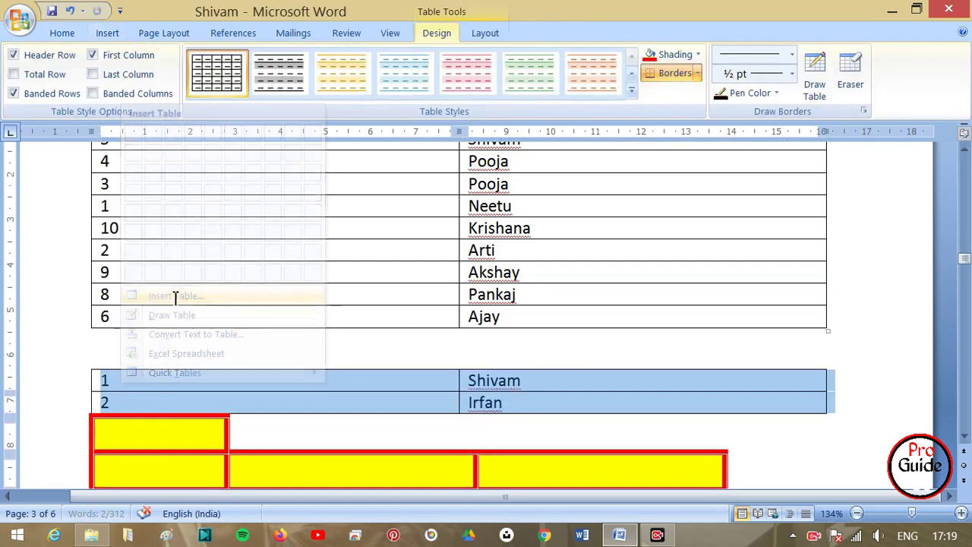
click(347, 368)
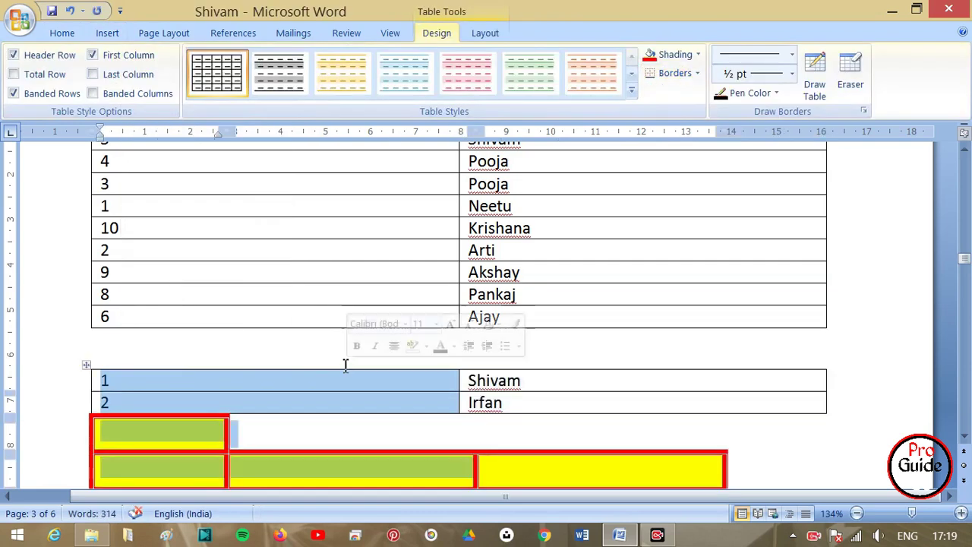
Step: Open Convert to Text for the first table, then cancel so it stays a table
click(427, 269)
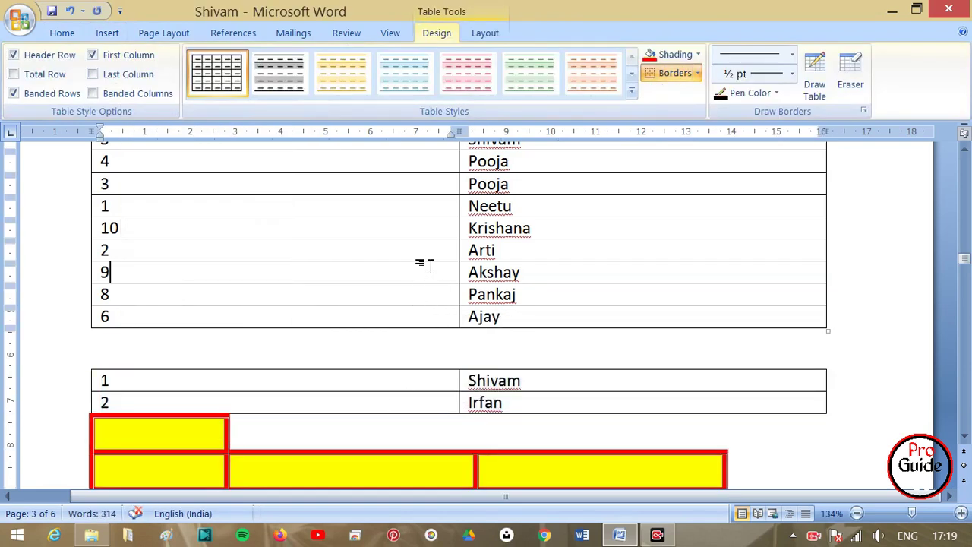
scroll(430, 254, up, 3)
click(486, 32)
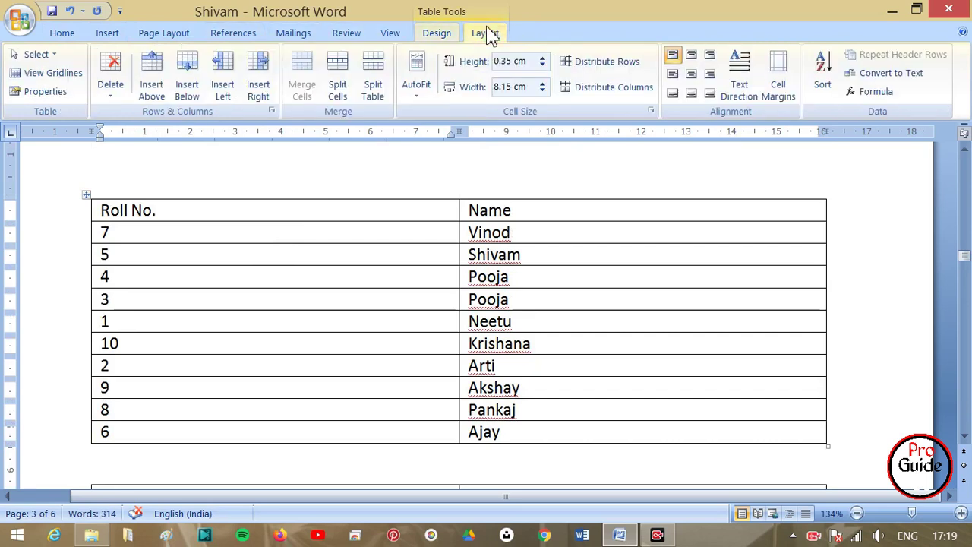
click(885, 79)
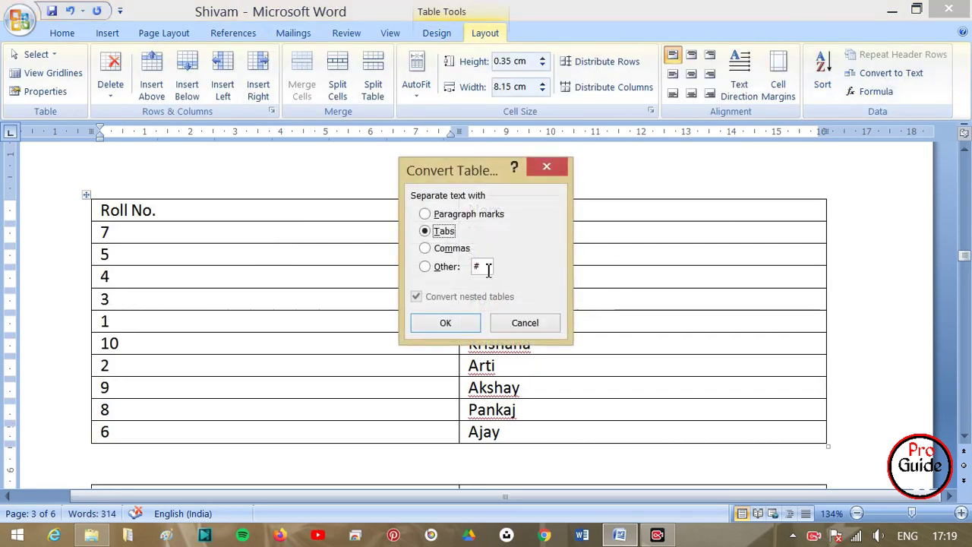
click(524, 324)
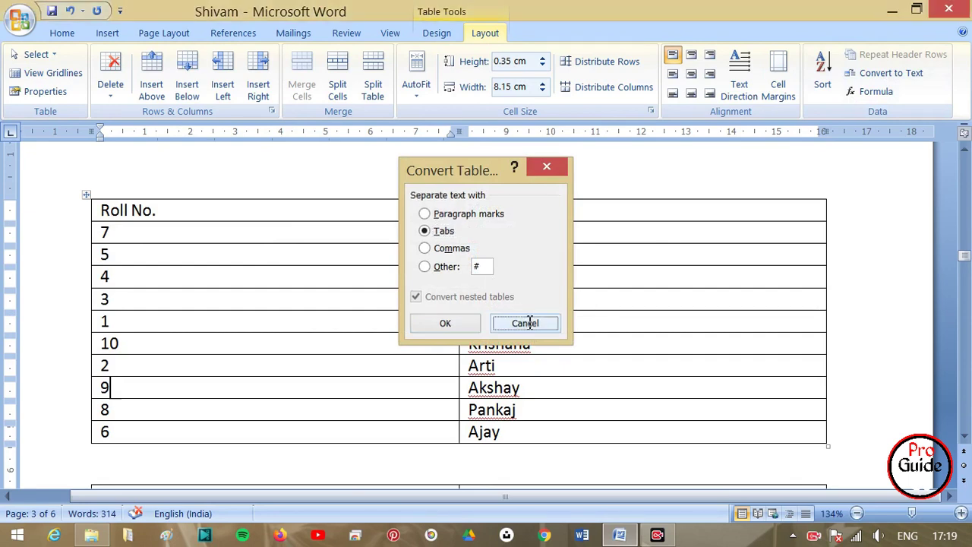
scroll(425, 296, down, 3)
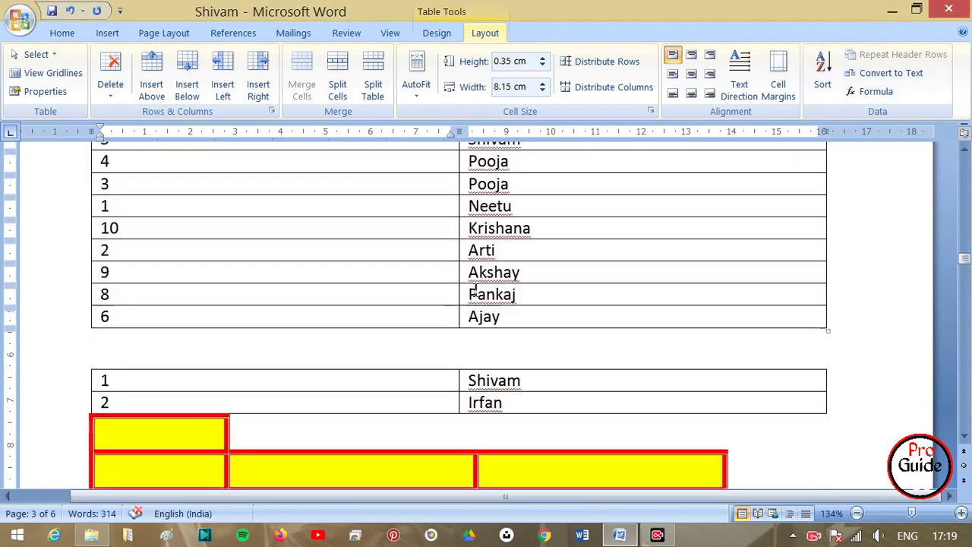
scroll(369, 302, down, 2)
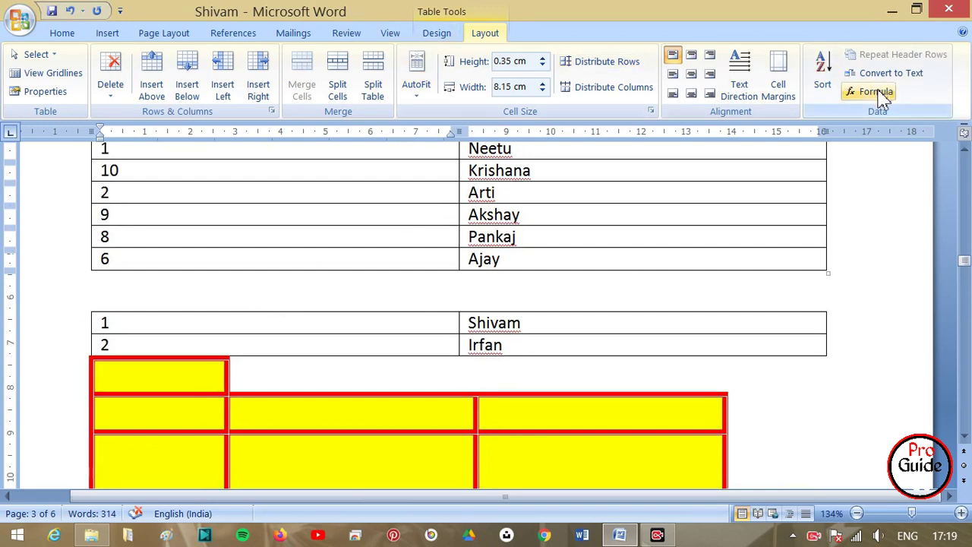
Step: Rename the Roll No. header to Salary and insert an empty row below 6 / Ajay
scroll(350, 313, up, 3)
click(162, 376)
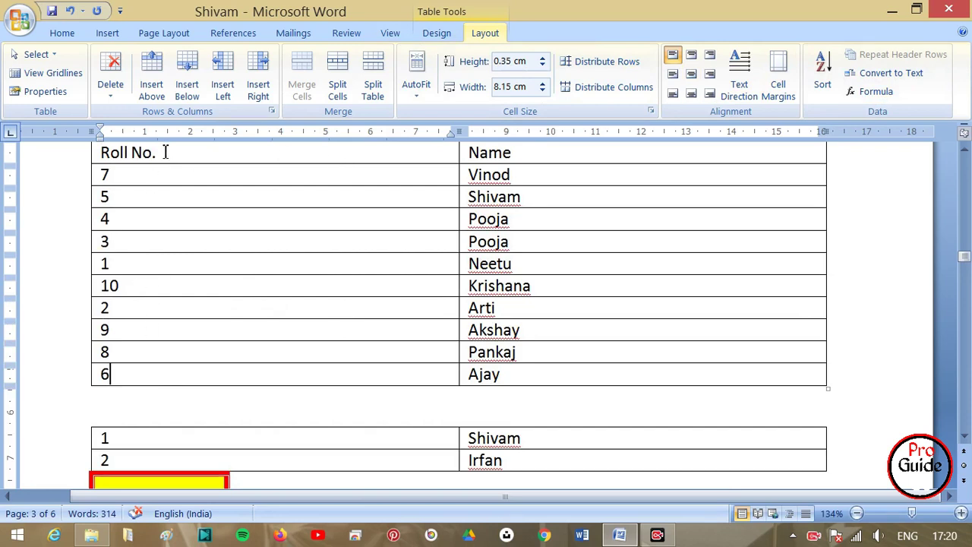
drag(158, 153, 118, 154)
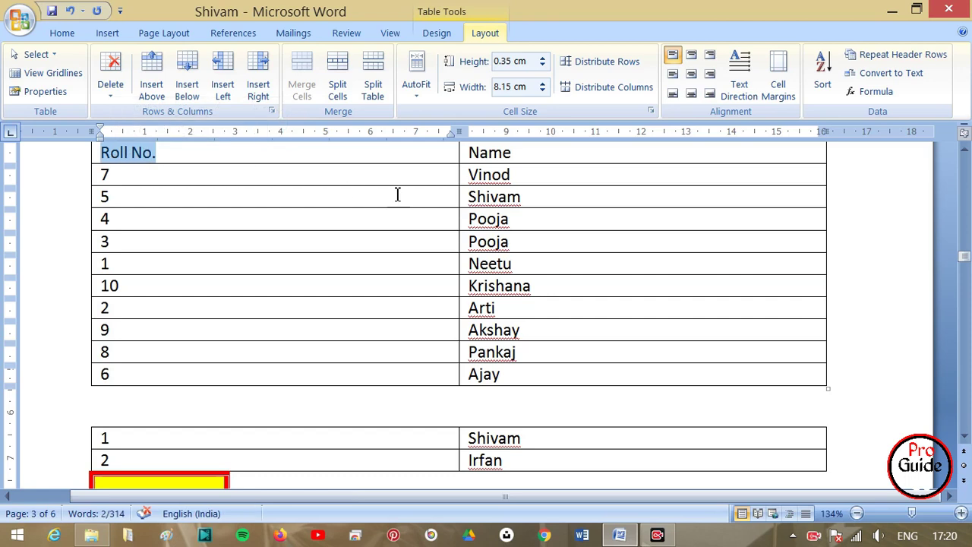
text(s)
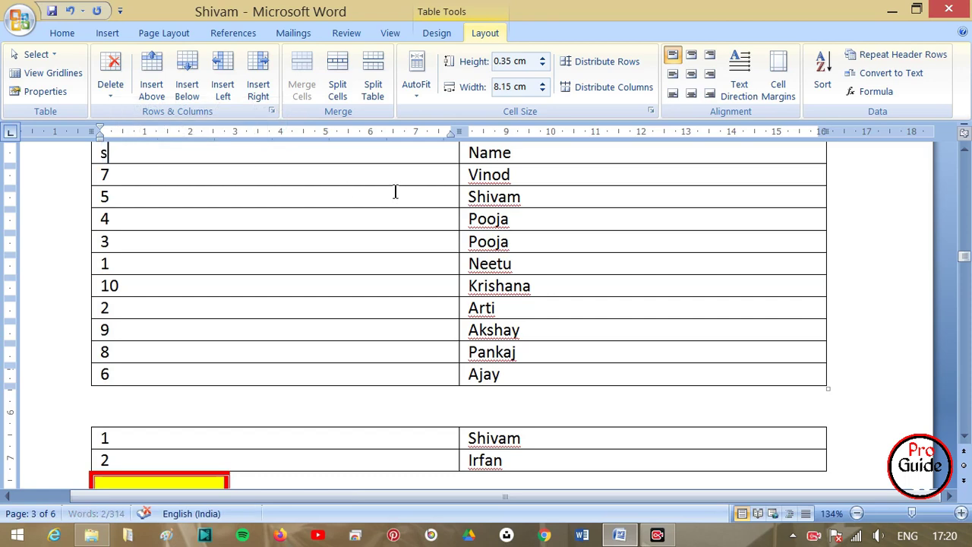
text(ALARY)
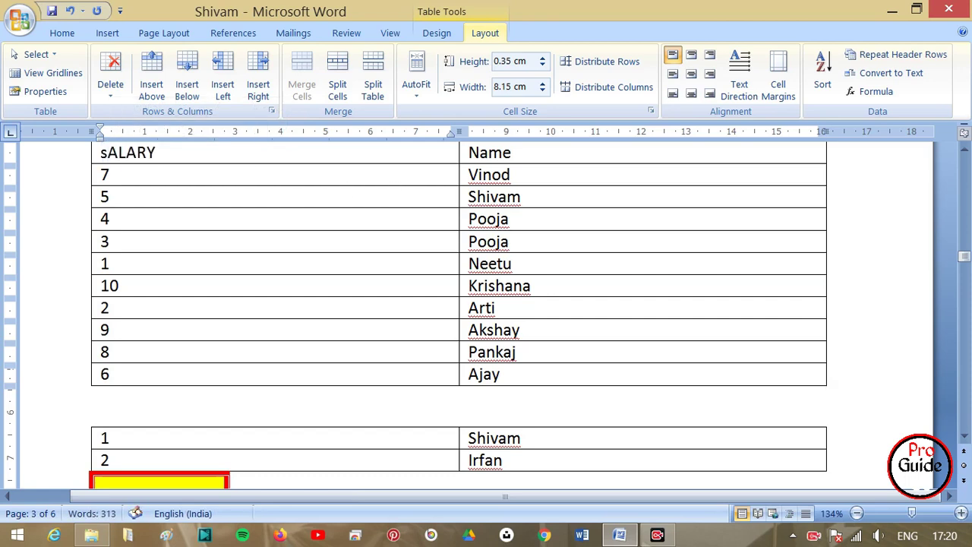
key(BackSpace)
key(BackSpace)
key(BackSpace)
key(BackSpace)
key(BackSpace)
key(BackSpace)
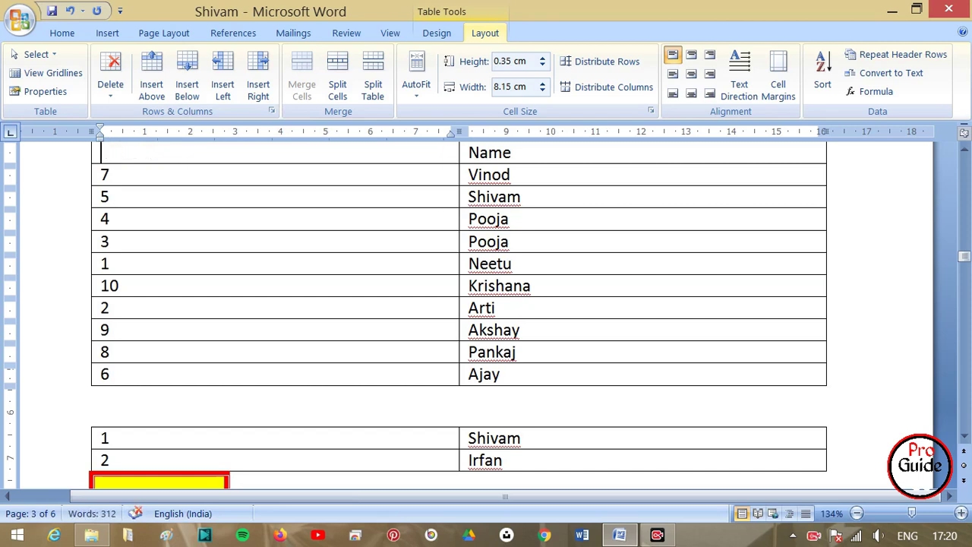
text(Salary)
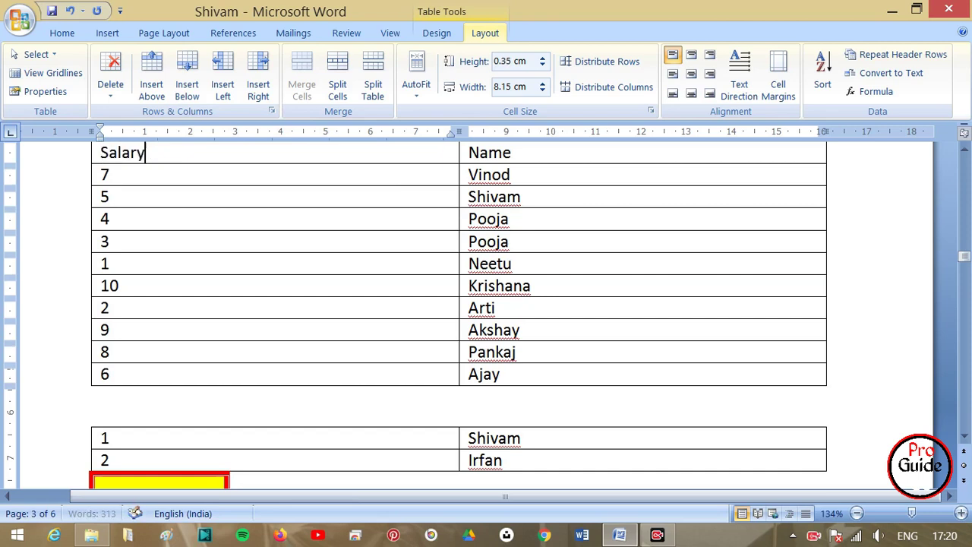
click(257, 374)
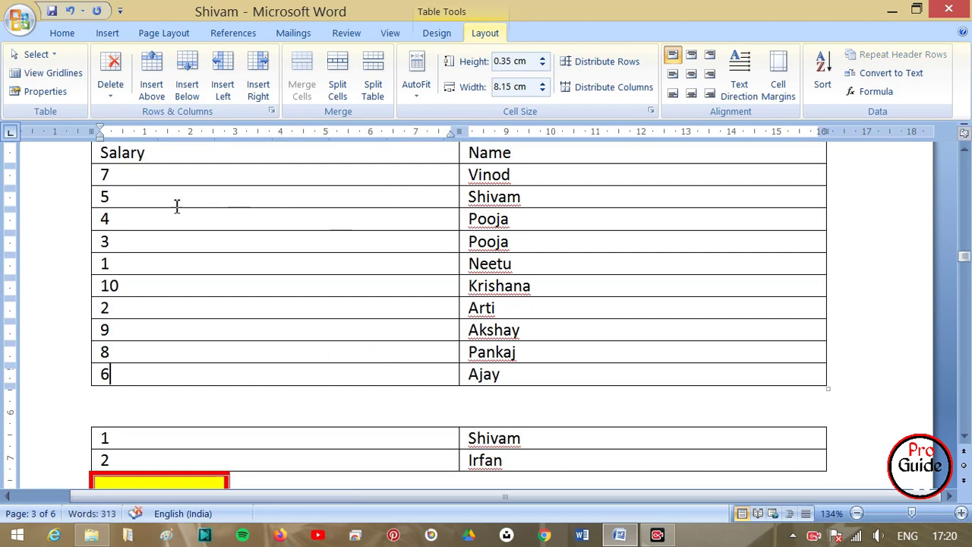
click(187, 90)
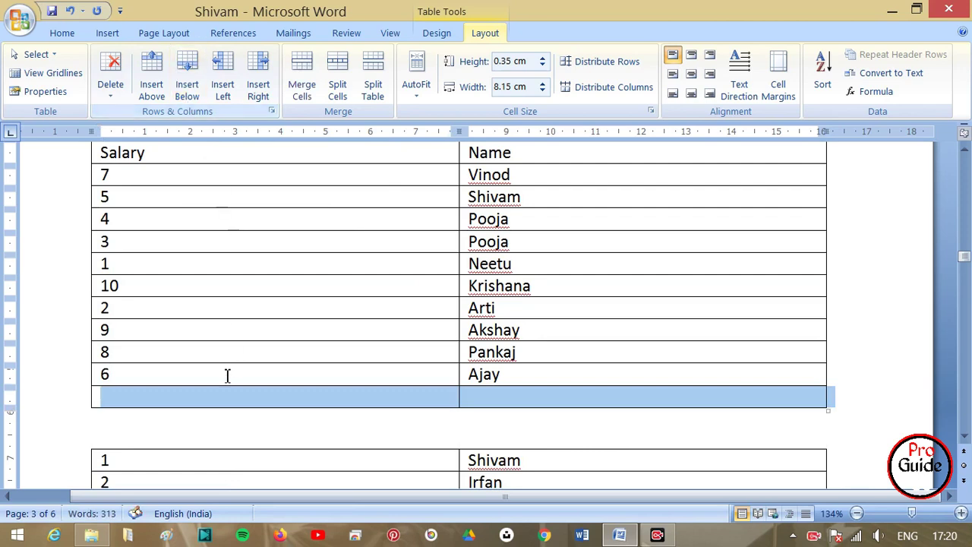
click(198, 394)
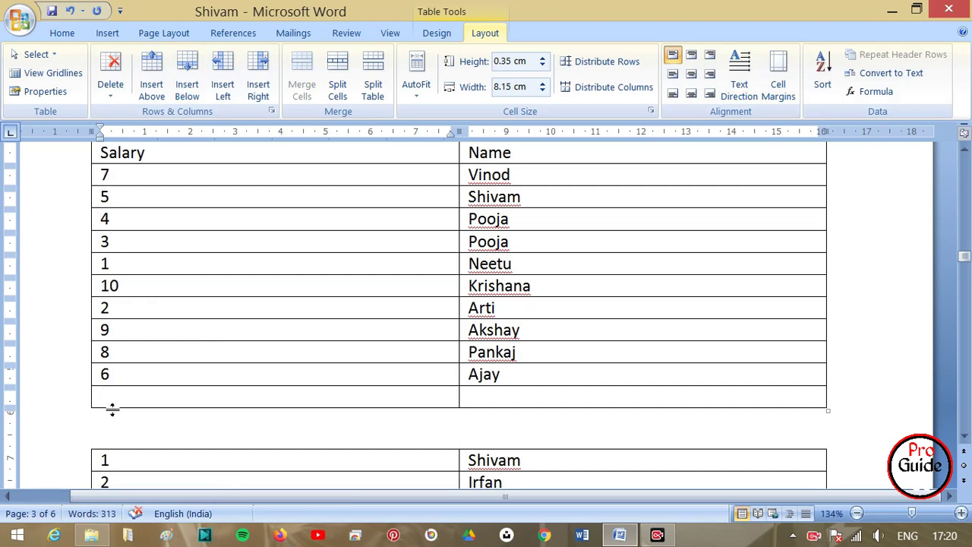
click(866, 91)
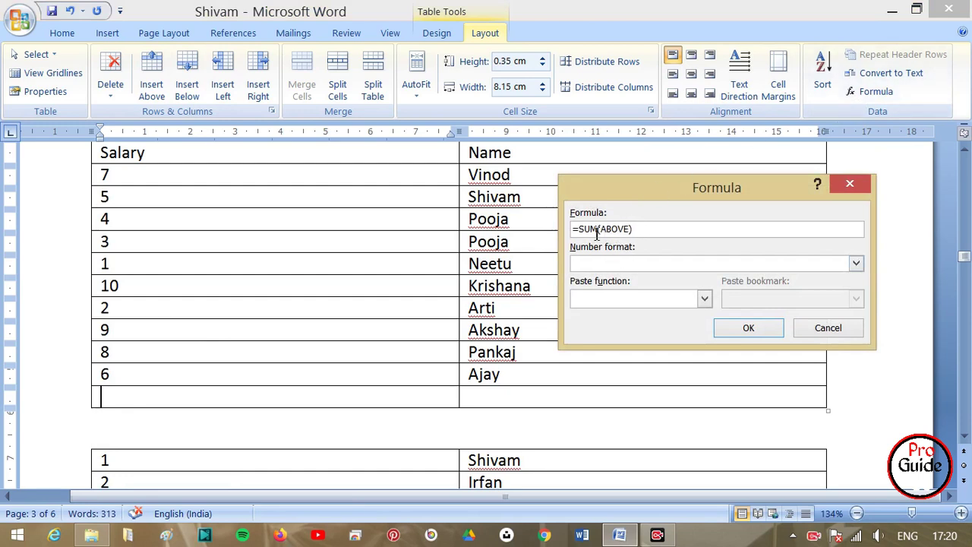
click(704, 299)
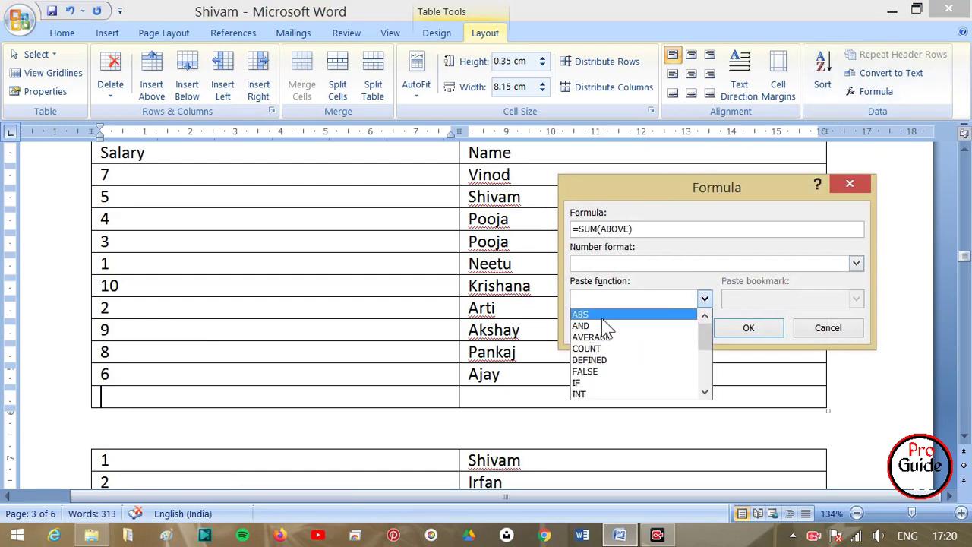
click(674, 237)
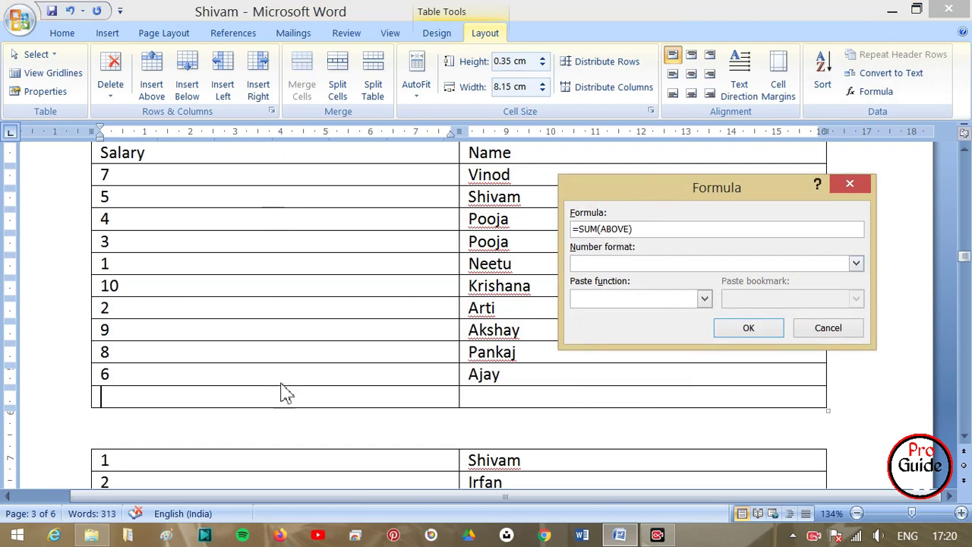
click(749, 329)
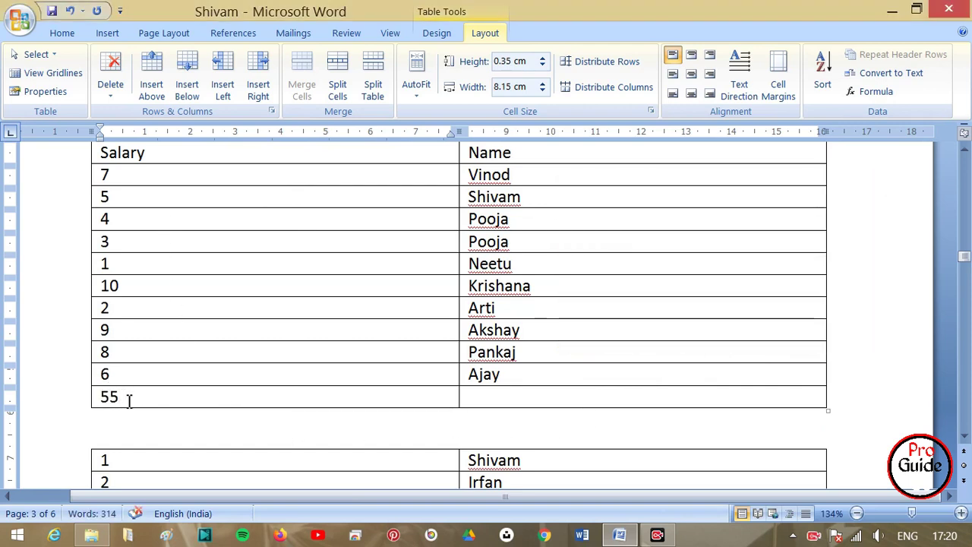
drag(129, 400, 102, 399)
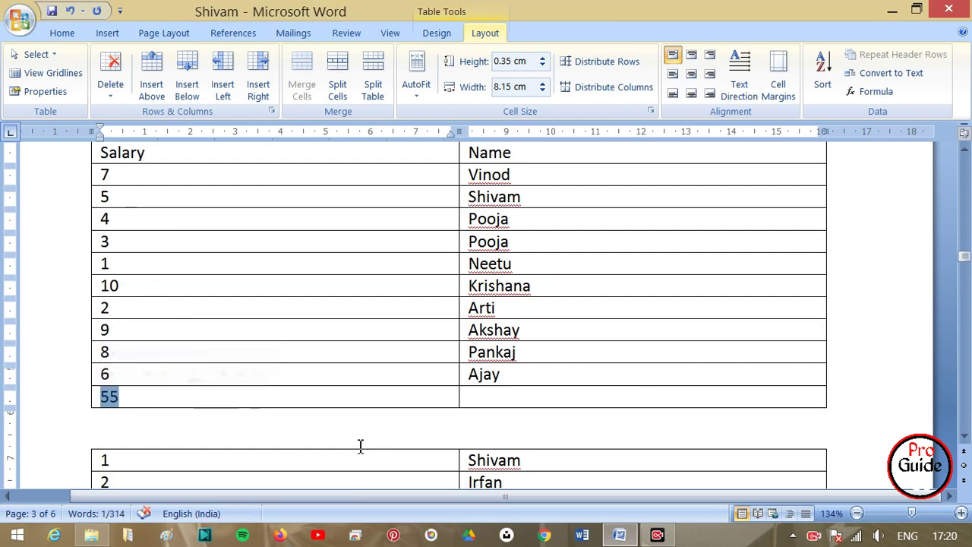
mouse_move(282, 420)
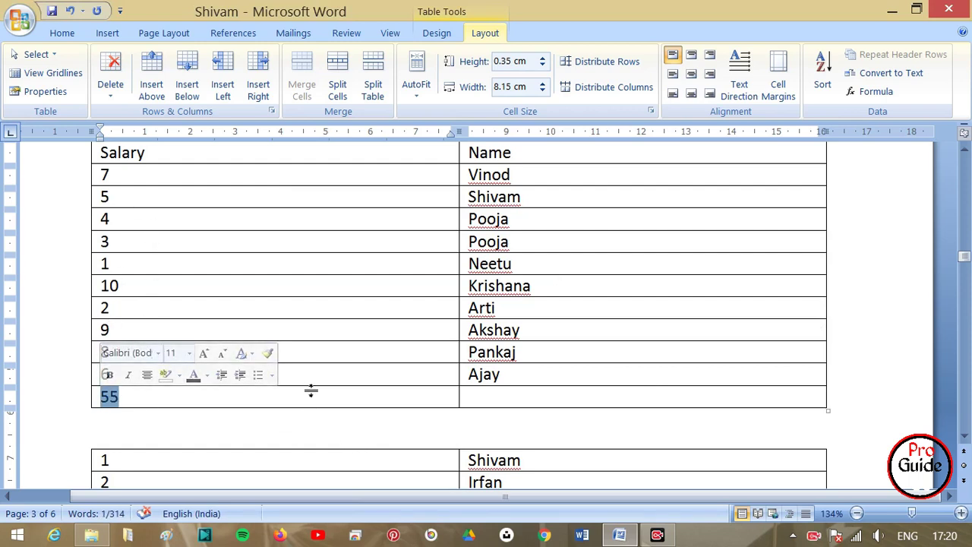
key(Delete)
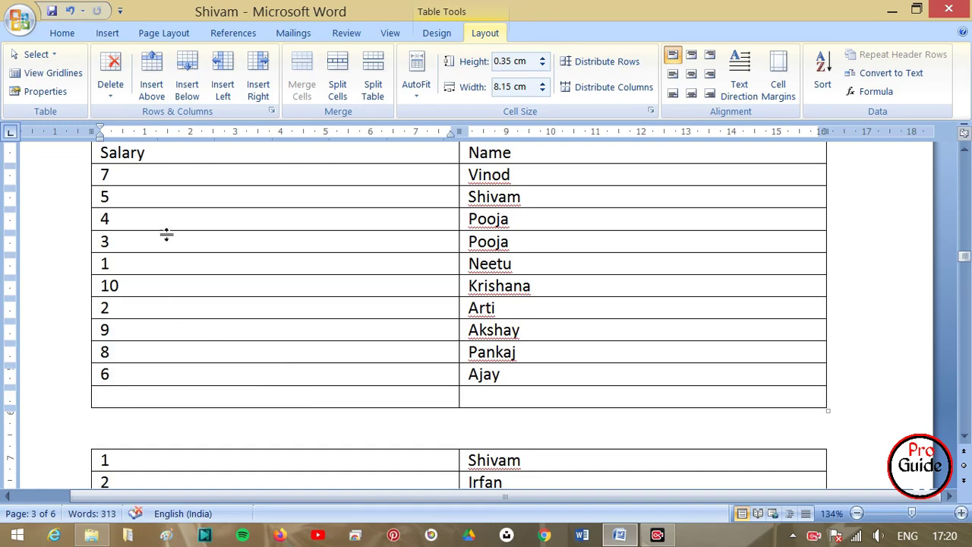
click(824, 90)
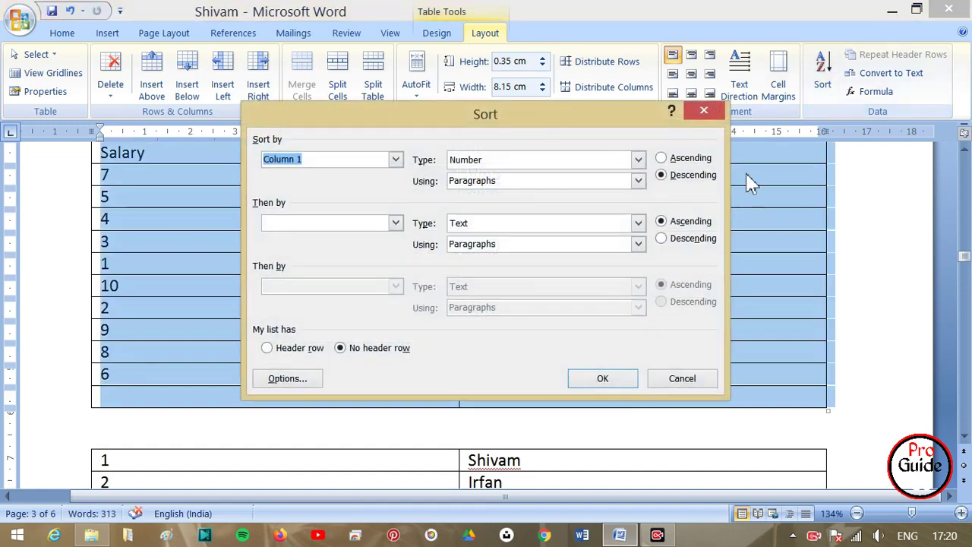
click(704, 110)
click(863, 92)
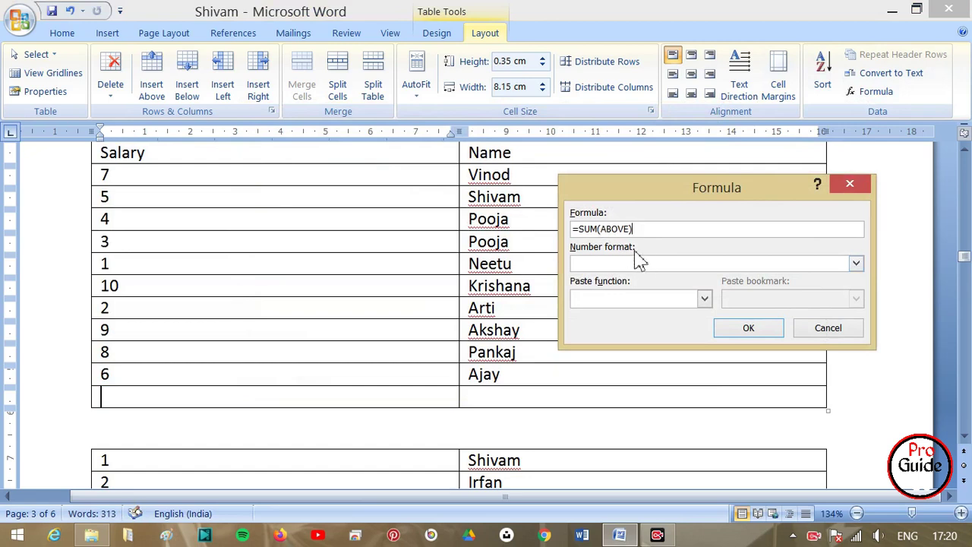
click(705, 298)
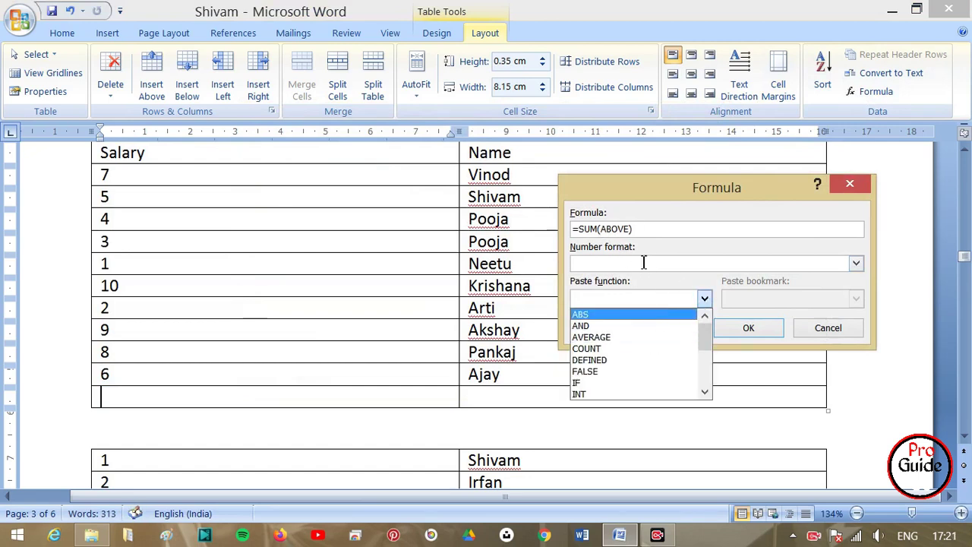
click(620, 228)
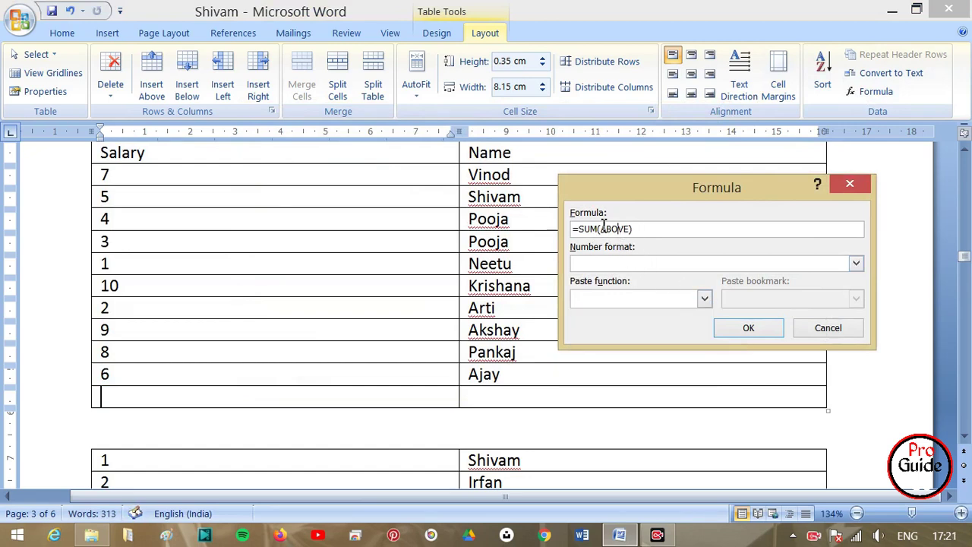
click(704, 298)
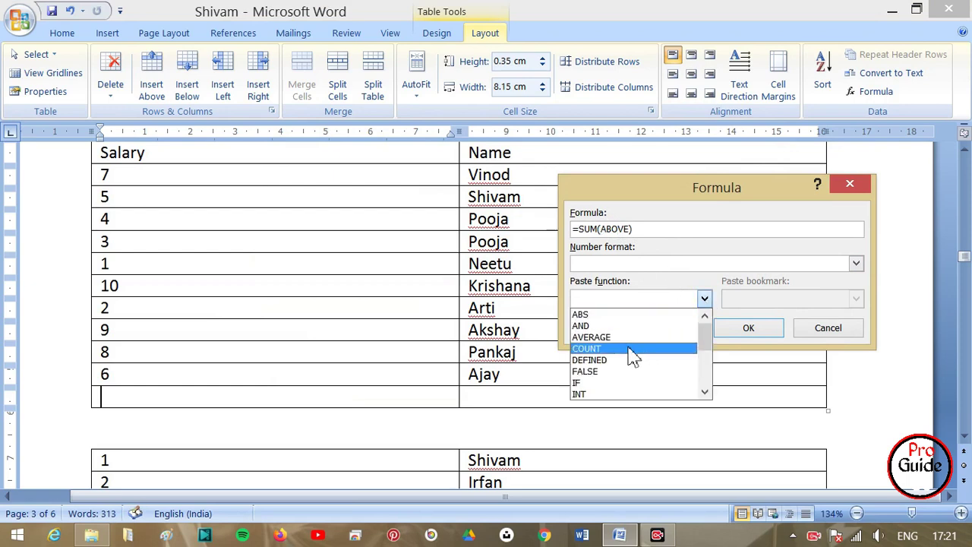
click(627, 337)
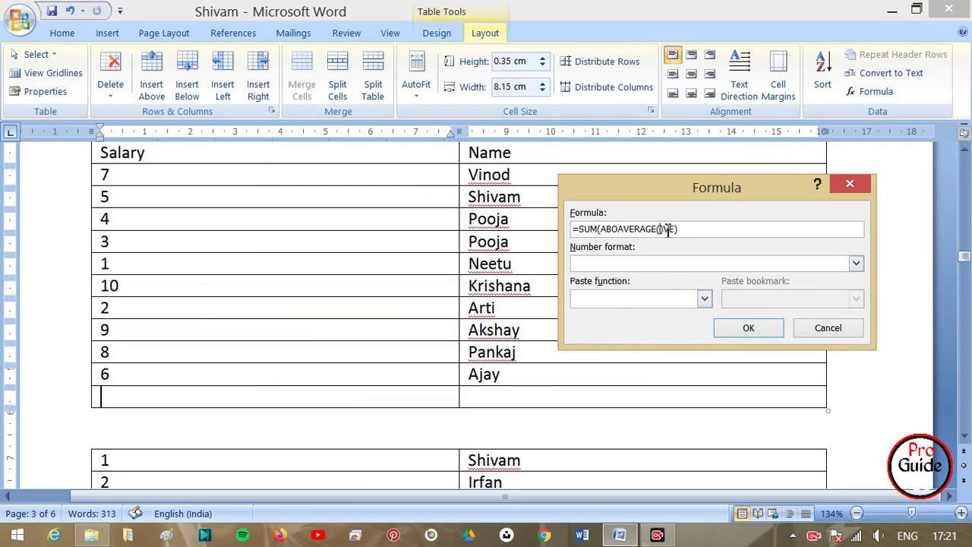
drag(685, 229, 541, 233)
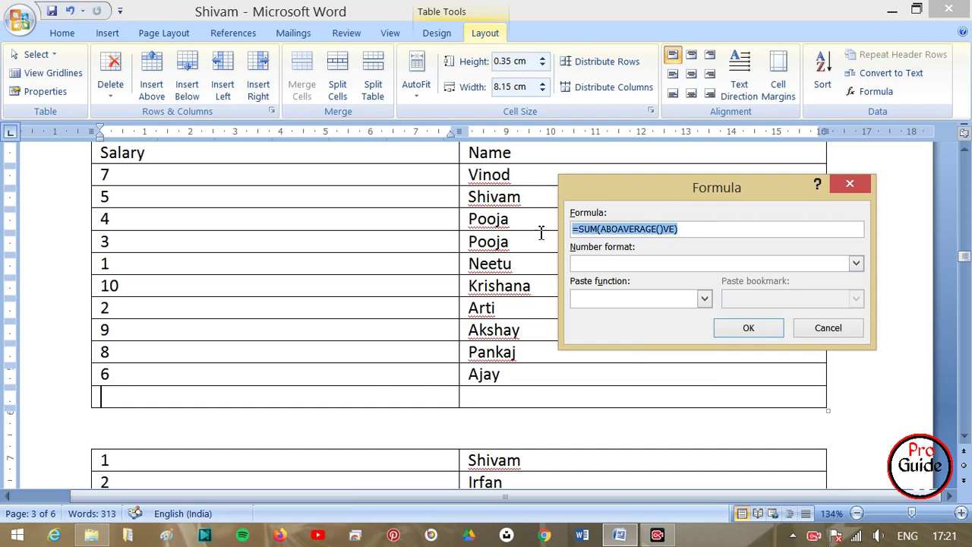
key(BackSpace)
click(704, 297)
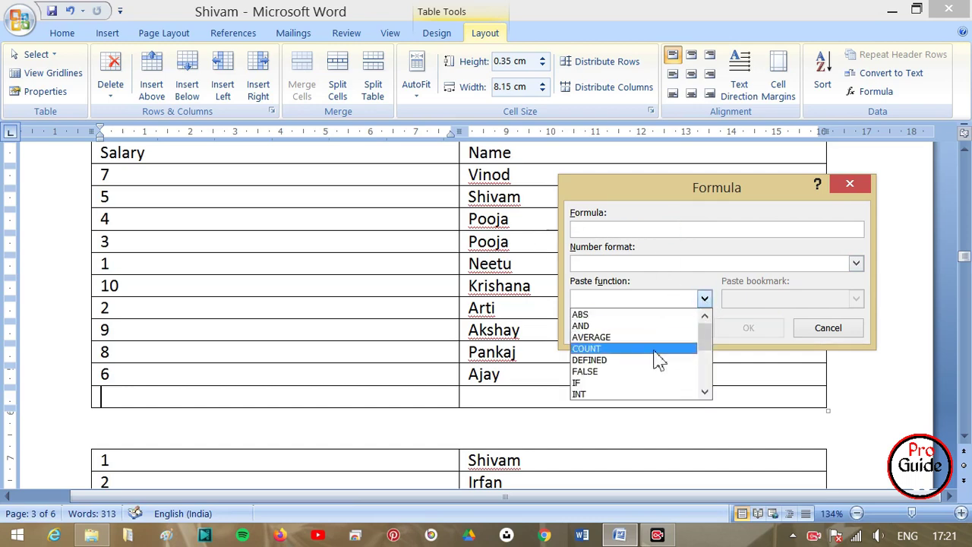
click(642, 338)
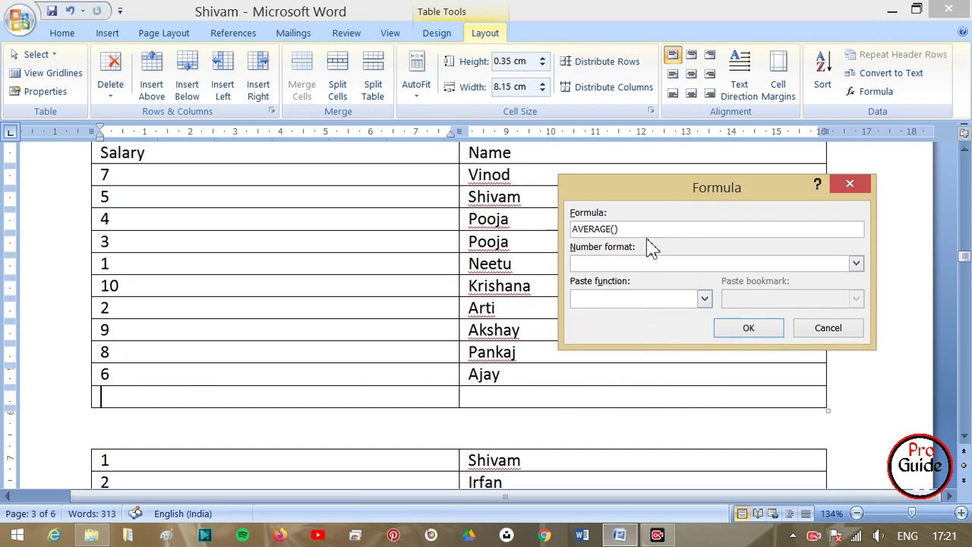
text(ABOVE)
click(726, 332)
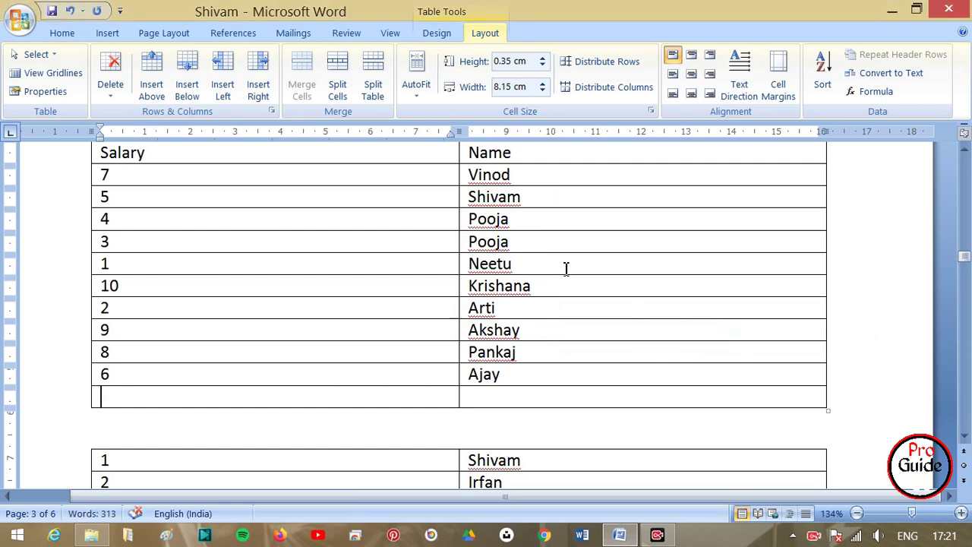
Step: Enter the formula =AVERAGE(ABOVE) in the bottom Salary cell, giving 5.5
click(866, 92)
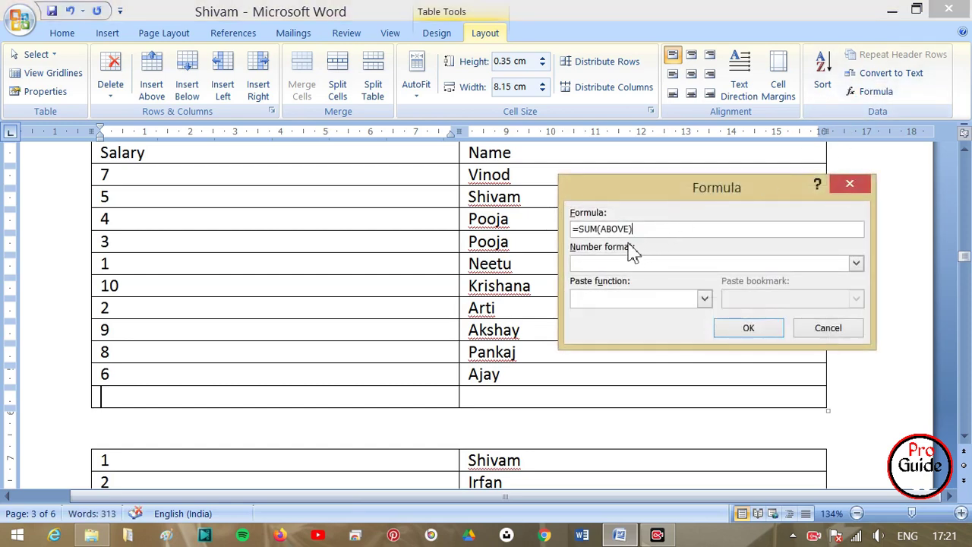
click(705, 299)
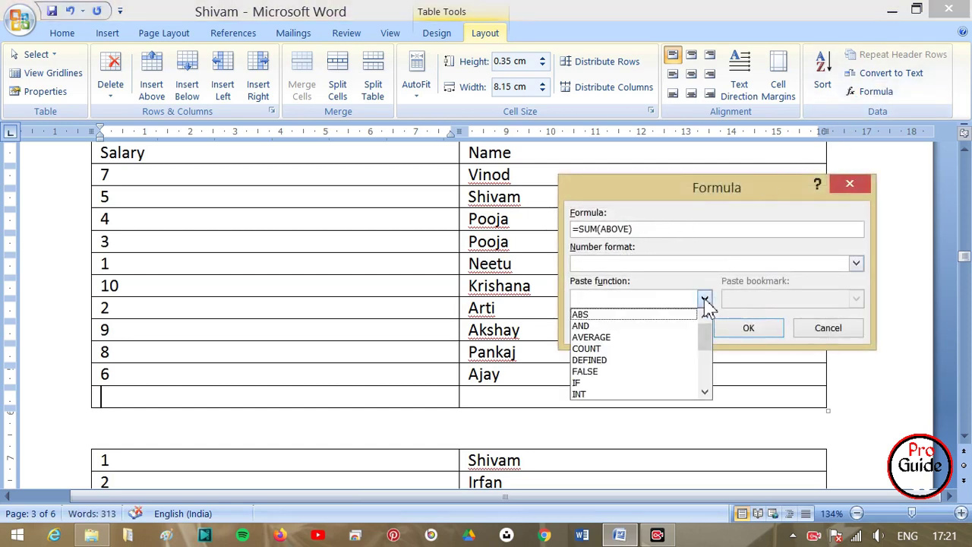
click(640, 337)
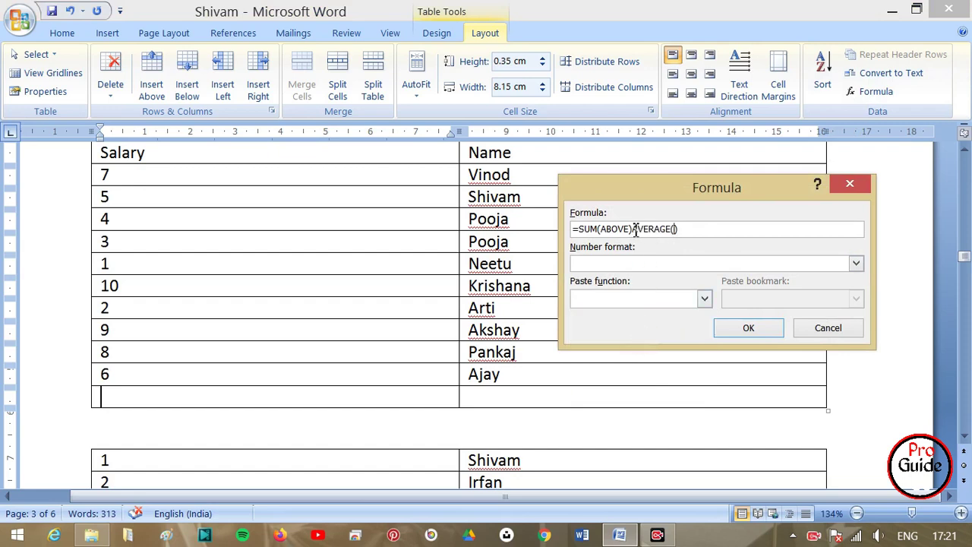
drag(632, 228, 604, 228)
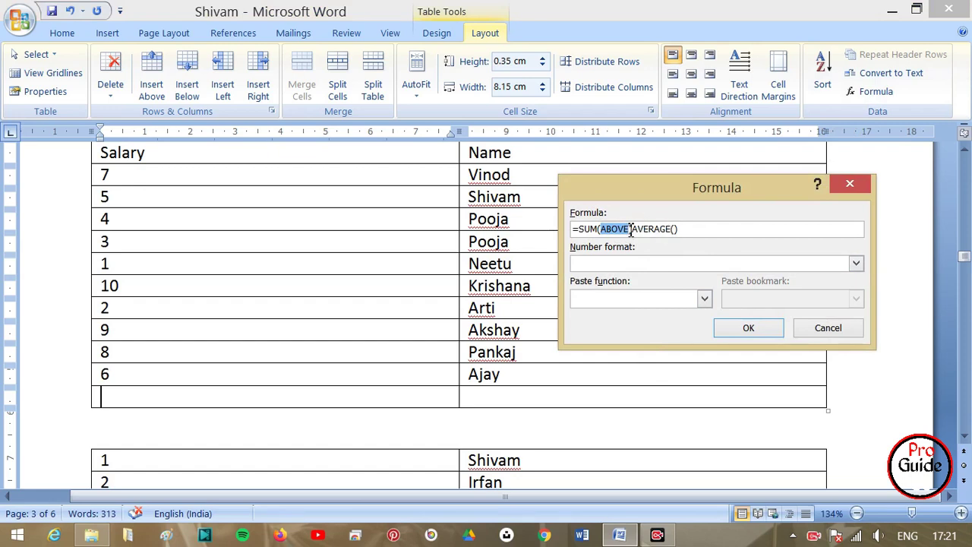
drag(633, 229, 587, 228)
key(Delete)
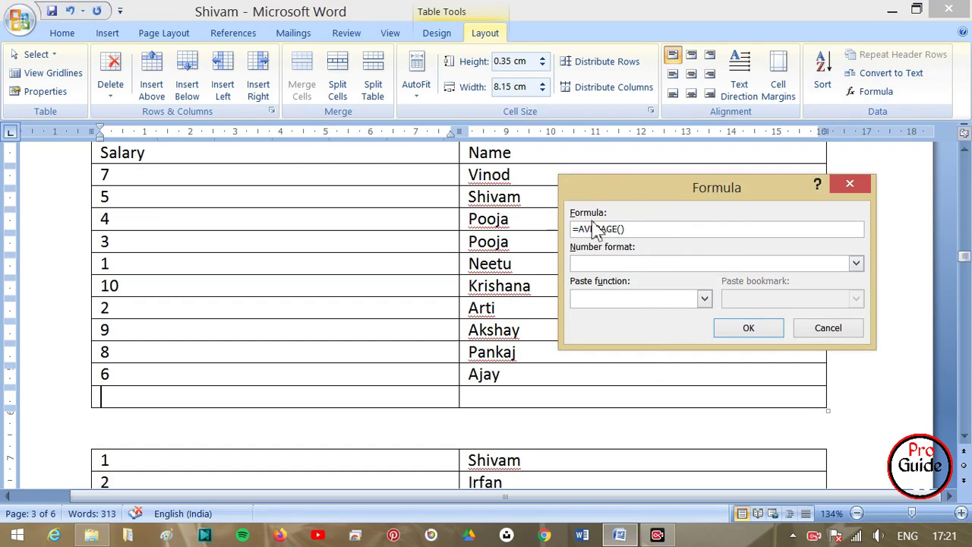
text(ABOVE)
click(745, 326)
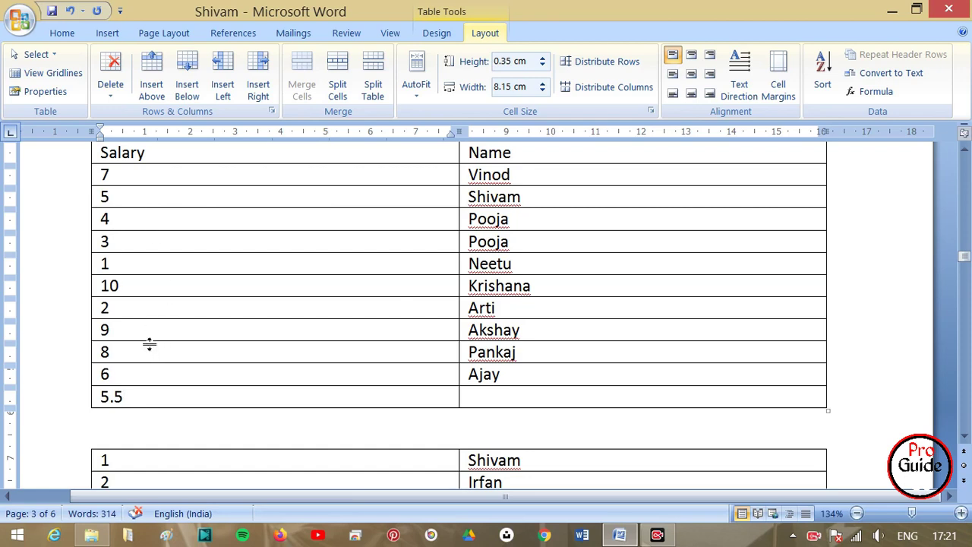
scroll(148, 334, up, 3)
scroll(140, 300, down, 2)
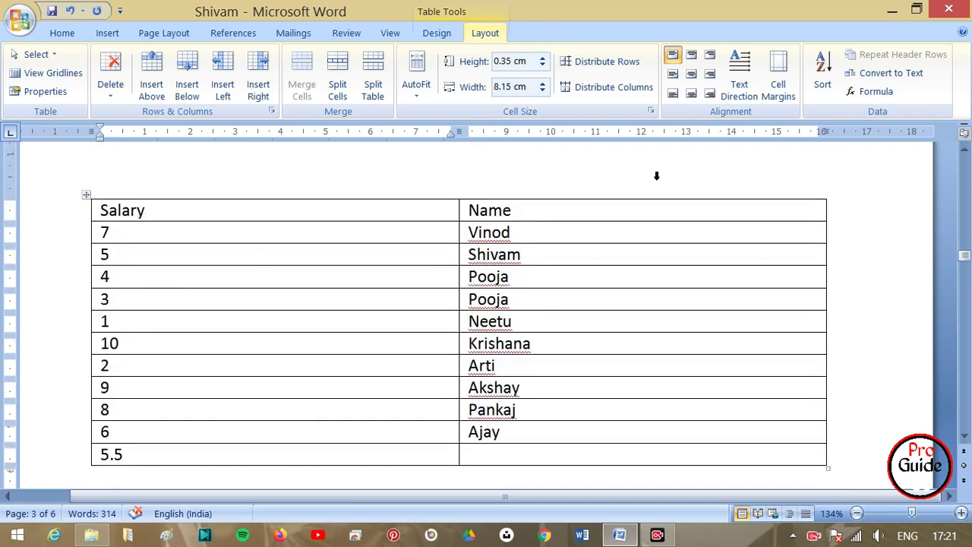
click(892, 95)
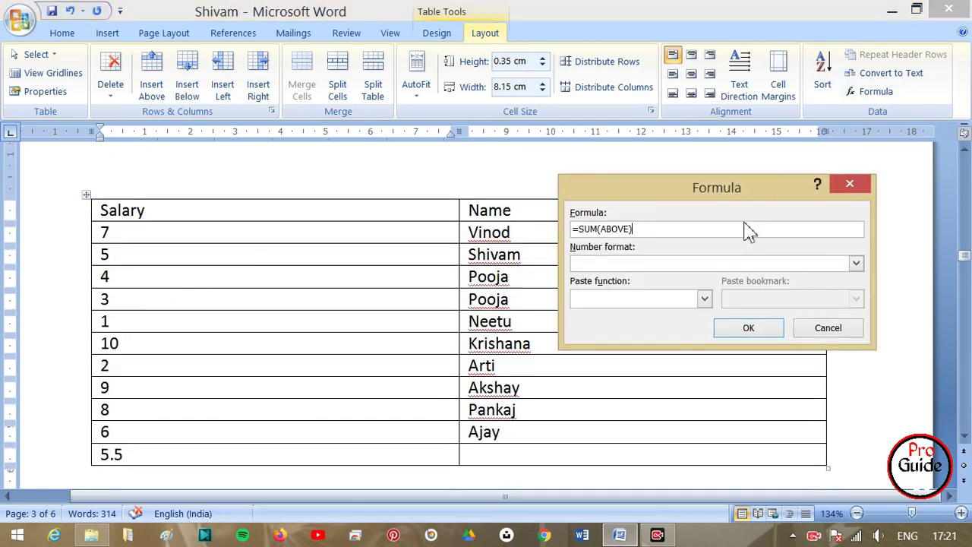
click(705, 299)
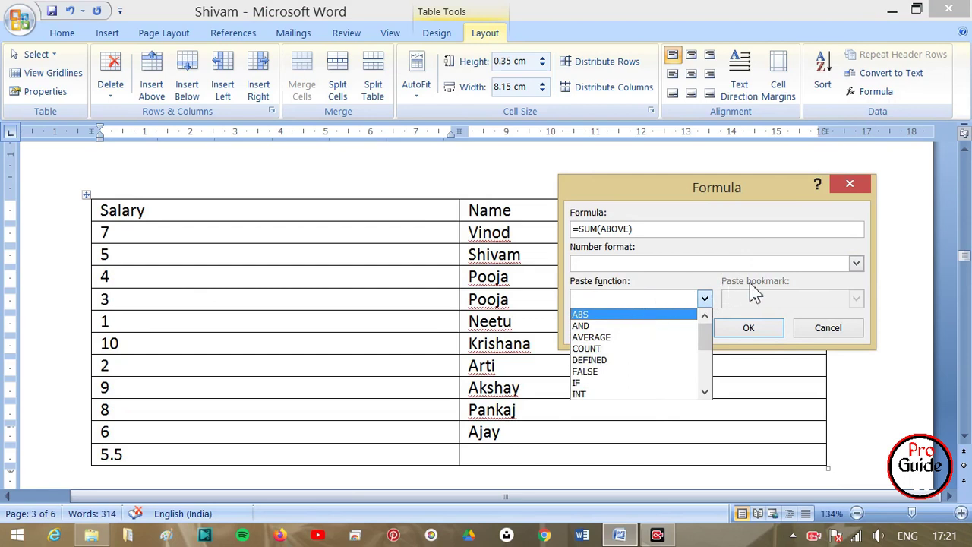
click(776, 259)
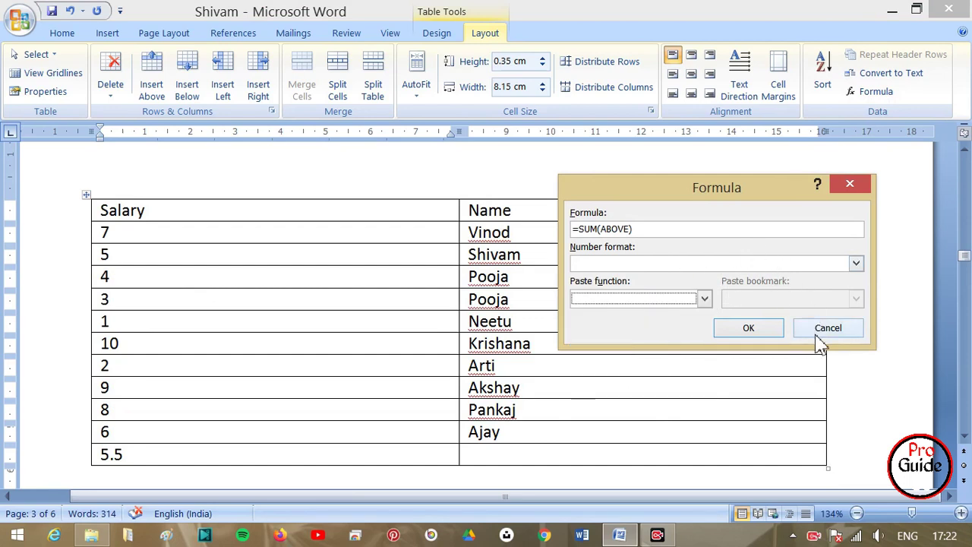
click(608, 442)
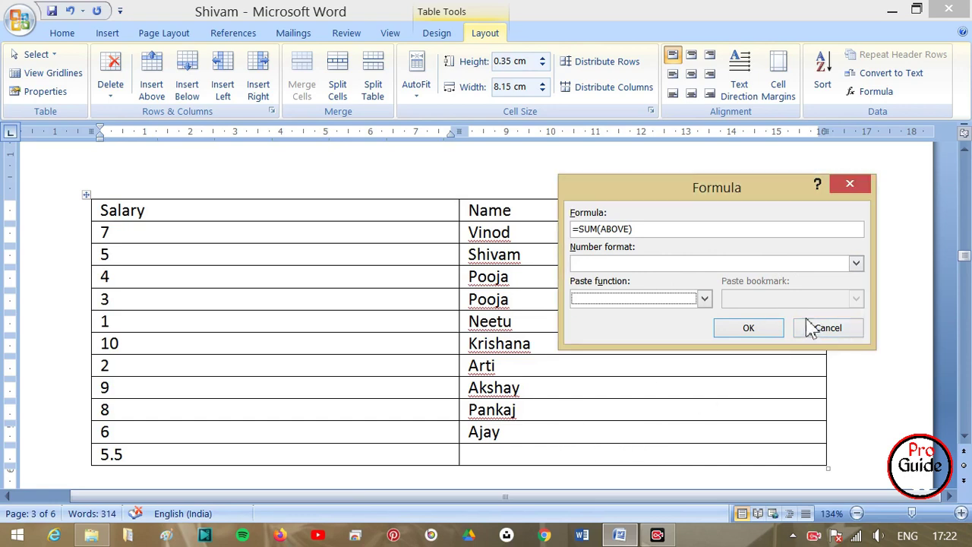
click(818, 332)
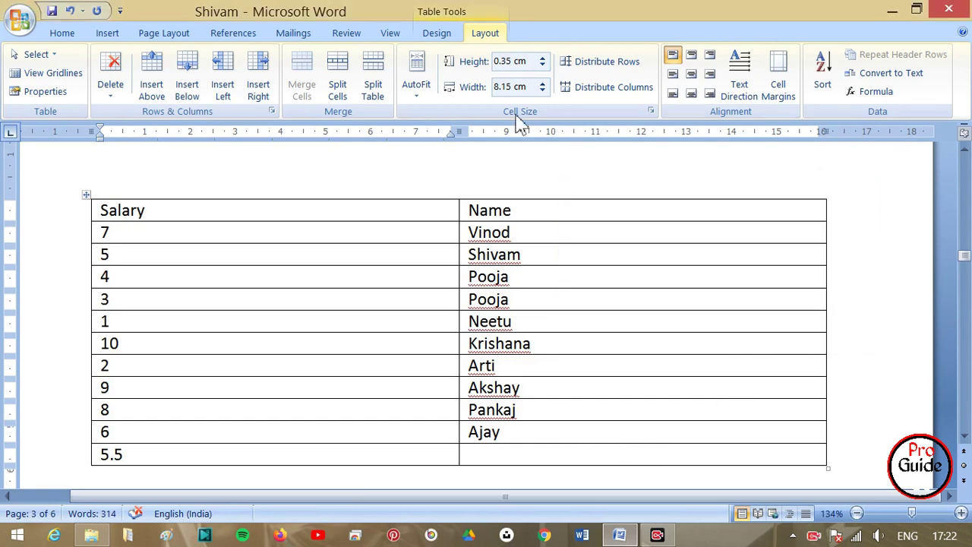